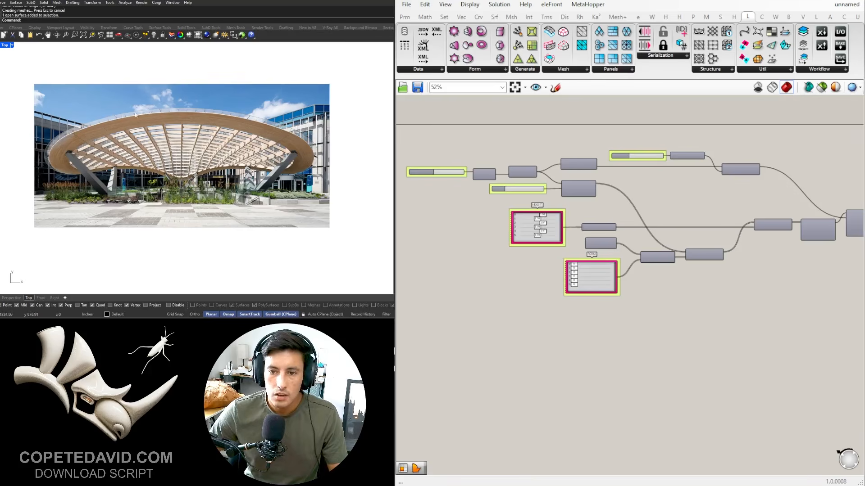
- Examine the canopy surface in the Perspective view and the component definition that generates it, from the gene pools to the final surface
{"action": "double_click", "coordinate": [5, 46]}
{"action": "double_click", "coordinate": [216, 45]}
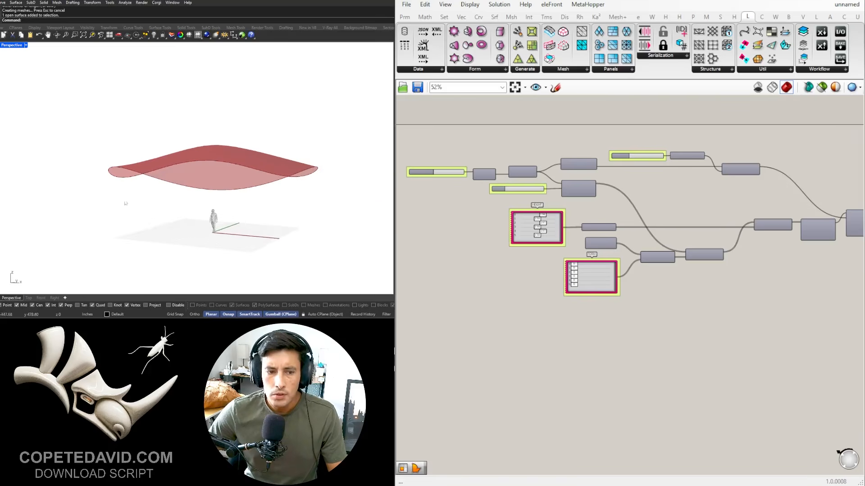
{"action": "scroll", "coordinate": [577, 270], "scroll_direction": "up", "scroll_amount": 3}
{"action": "left_click", "coordinate": [574, 204]}
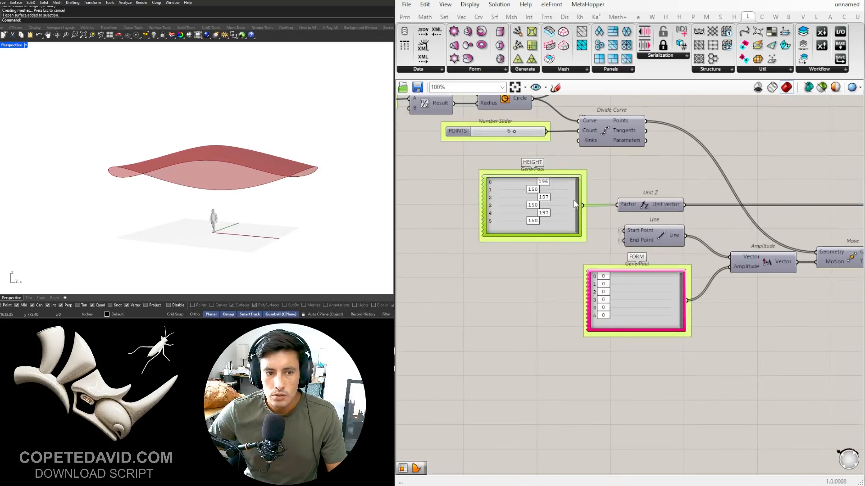
{"action": "scroll", "coordinate": [673, 341], "scroll_direction": "down", "scroll_amount": 3}
{"action": "right_click_drag", "start_coordinate": [767, 367], "coordinate": [579, 371]}
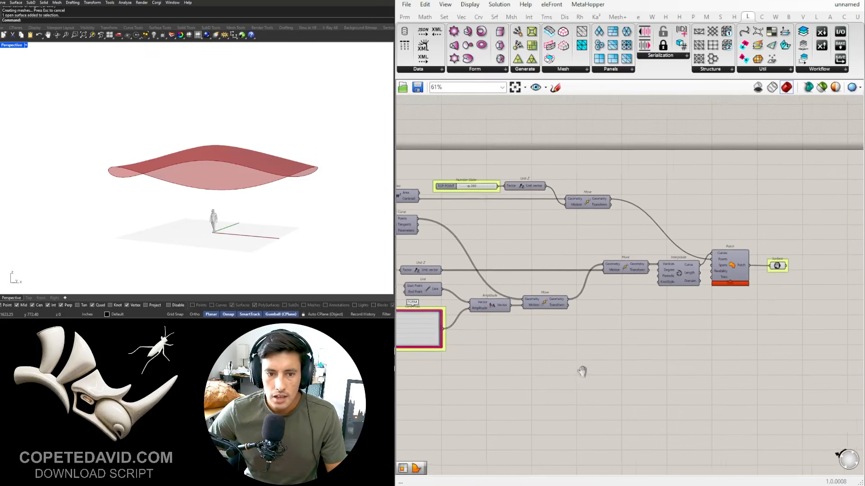
{"action": "left_click_drag", "start_coordinate": [775, 265], "coordinate": [767, 265]}
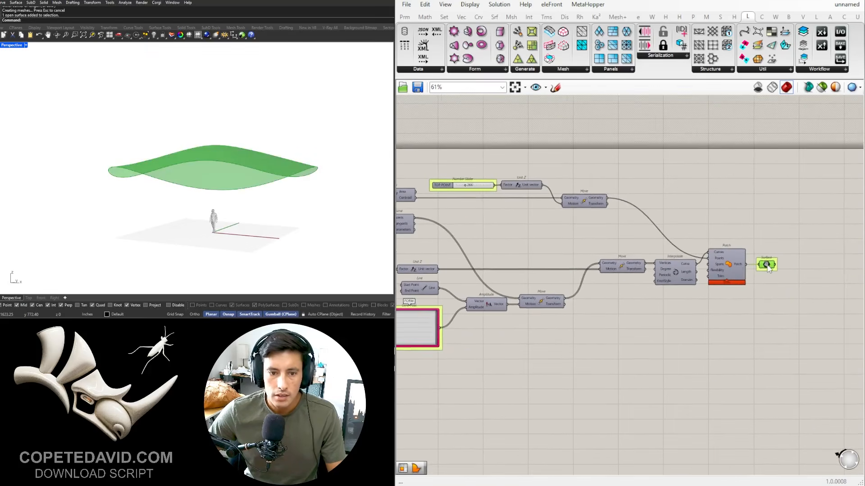
{"action": "left_click", "coordinate": [768, 240]}
{"action": "right_click_drag", "start_coordinate": [191, 219], "coordinate": [217, 188]}
{"action": "right_click_drag", "start_coordinate": [478, 311], "coordinate": [604, 306]}
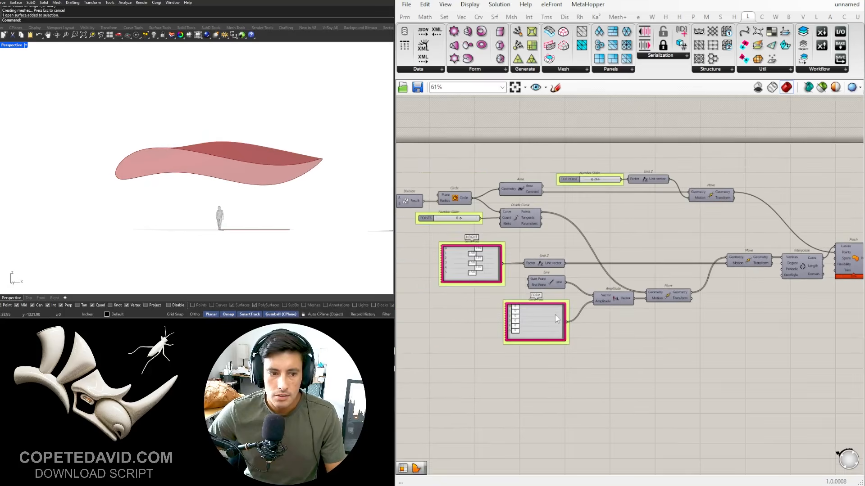
- Set the first value of the FORM gene pool to 2
{"action": "scroll", "coordinate": [517, 321], "scroll_direction": "up", "scroll_amount": 4}
{"action": "right_click_drag", "start_coordinate": [481, 272], "coordinate": [511, 303]}
{"action": "left_click_drag", "start_coordinate": [559, 317], "coordinate": [543, 333]}
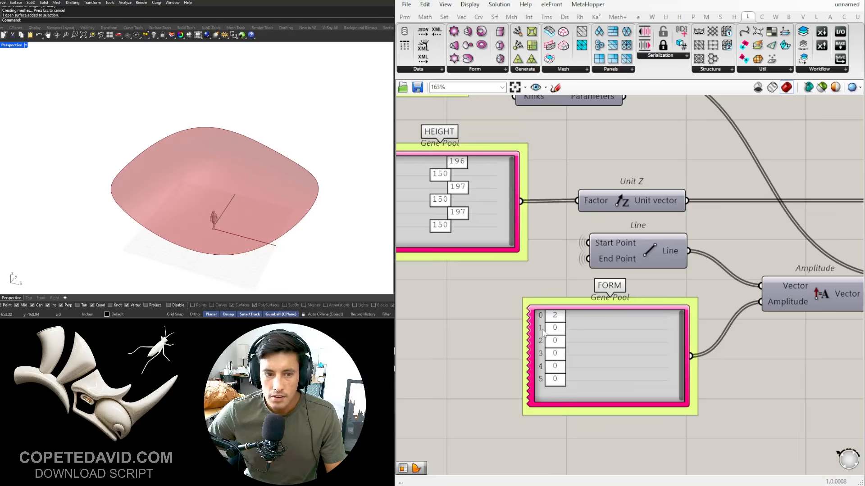
- Set the first value of the HEIGHT gene pool to 222 and the second to 149
{"action": "right_click_drag", "start_coordinate": [470, 184], "coordinate": [529, 228]}
{"action": "scroll", "coordinate": [518, 207], "scroll_direction": "up", "scroll_amount": 3}
{"action": "left_click_drag", "start_coordinate": [535, 219], "coordinate": [498, 228]}
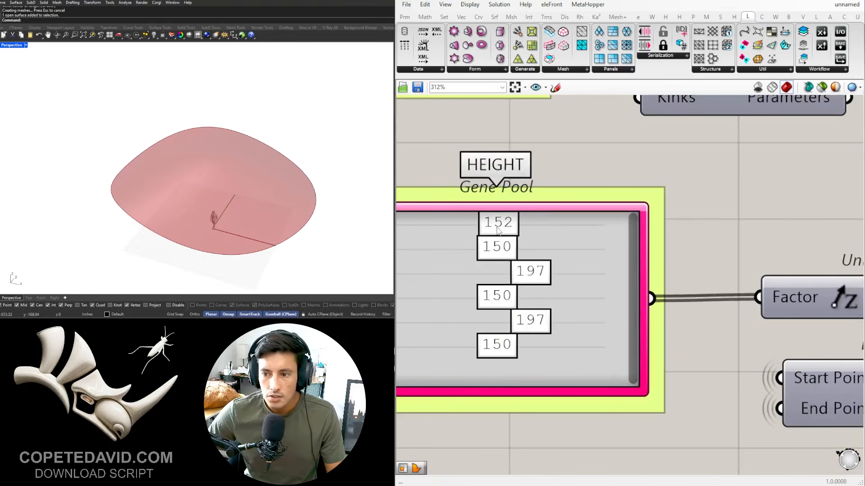
{"action": "right_click_drag", "start_coordinate": [216, 185], "coordinate": [232, 134]}
{"action": "left_click_drag", "start_coordinate": [501, 227], "coordinate": [549, 227]}
{"action": "mouse_move", "coordinate": [491, 252]}
{"action": "left_mouse_down"}
{"action": "mouse_move", "coordinate": [456, 254]}
{"action": "mouse_move", "coordinate": [494, 254]}
{"action": "left_mouse_up"}
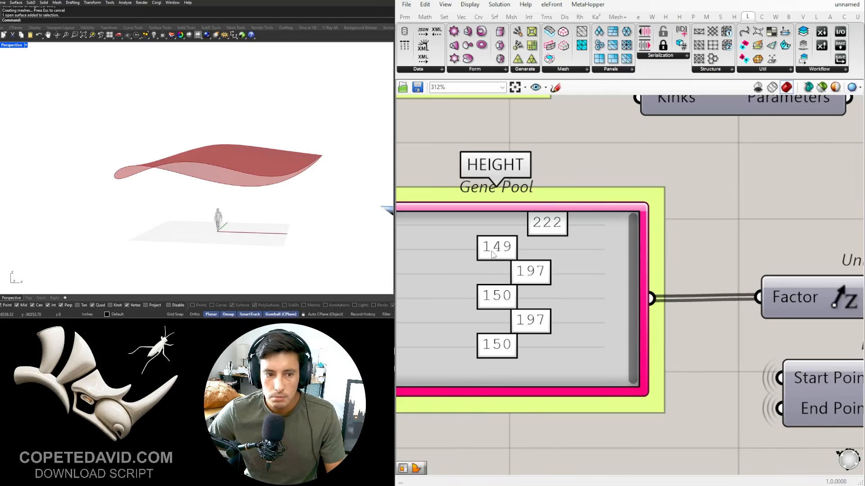
{"action": "right_click_drag", "start_coordinate": [238, 127], "coordinate": [143, 134]}
{"action": "right_click_drag", "start_coordinate": [295, 181], "coordinate": [256, 162]}
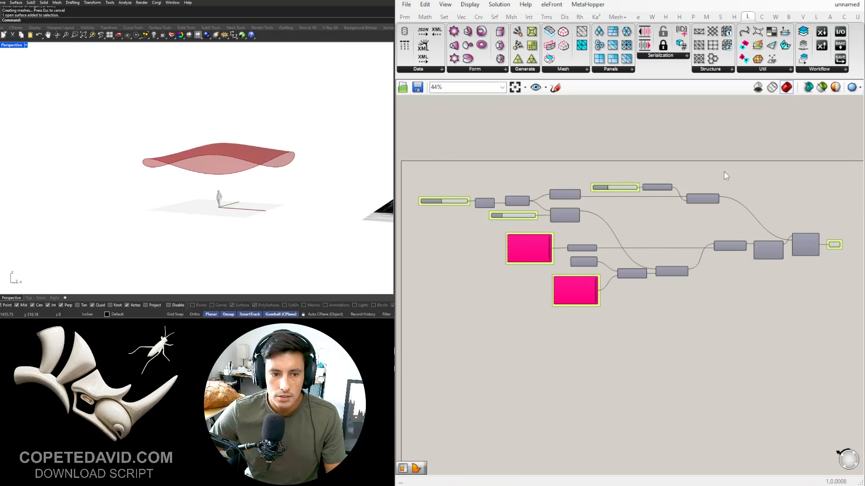
{"action": "right_click_drag", "start_coordinate": [250, 205], "coordinate": [283, 196]}
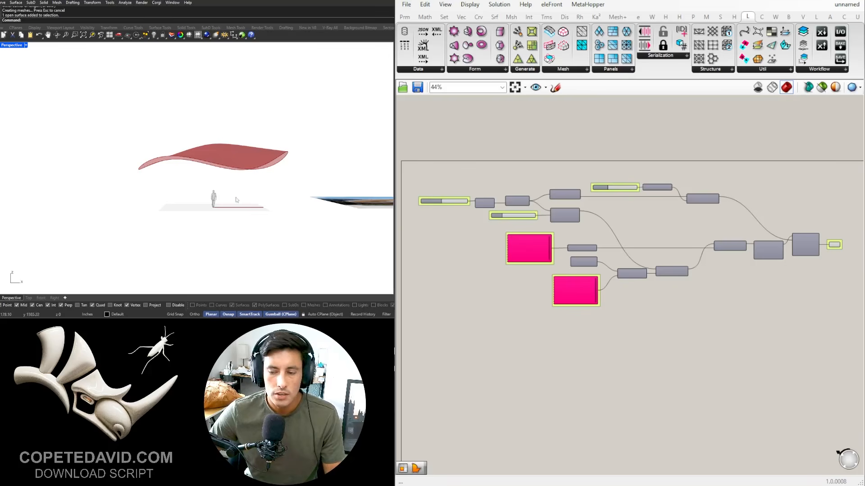
{"action": "right_click_drag", "start_coordinate": [240, 200], "coordinate": [186, 172]}
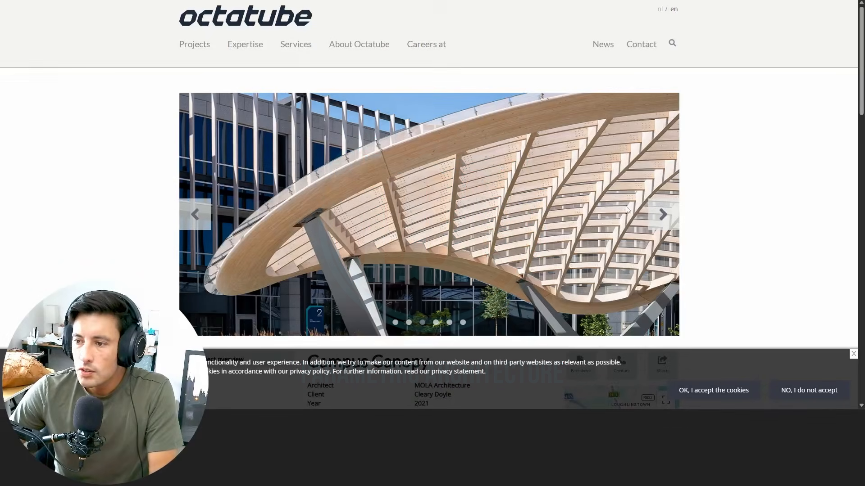
- Go through the Campus Canopy project photos on the Octatube website and study the canopy's shape, timber grid and supports
{"action": "left_click", "coordinate": [666, 216]}
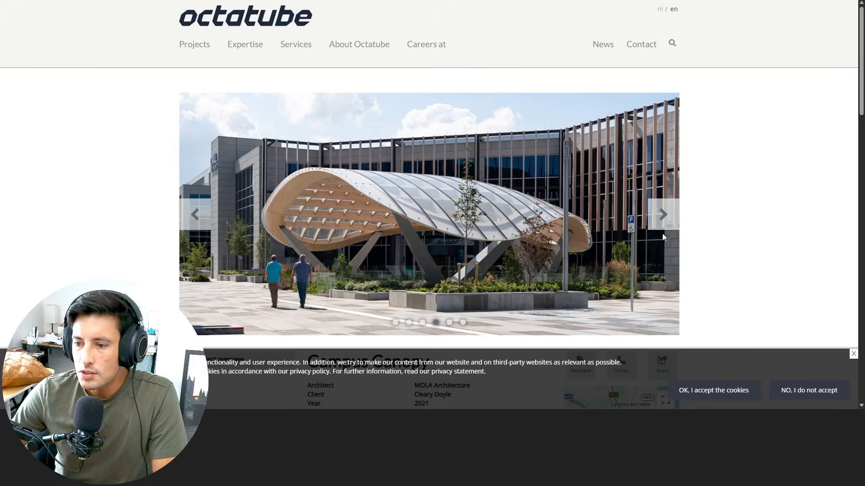
{"action": "left_click", "coordinate": [666, 217]}
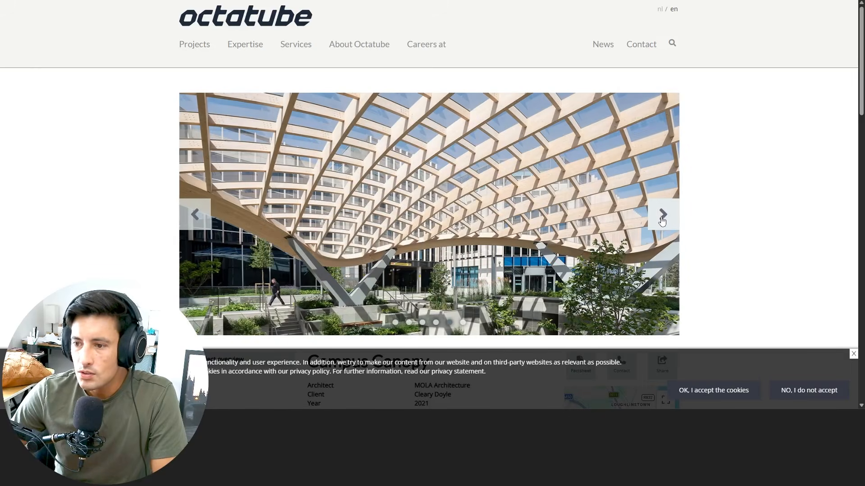
{"action": "left_click", "coordinate": [661, 216]}
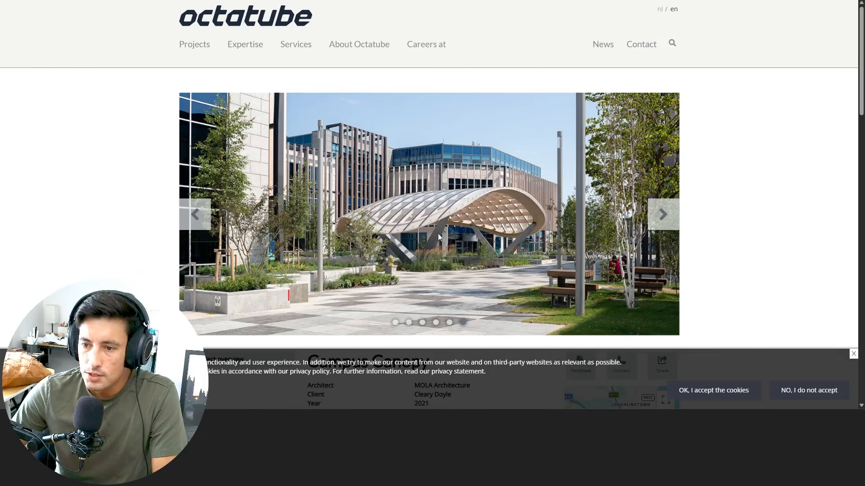
{"action": "left_click", "coordinate": [665, 219]}
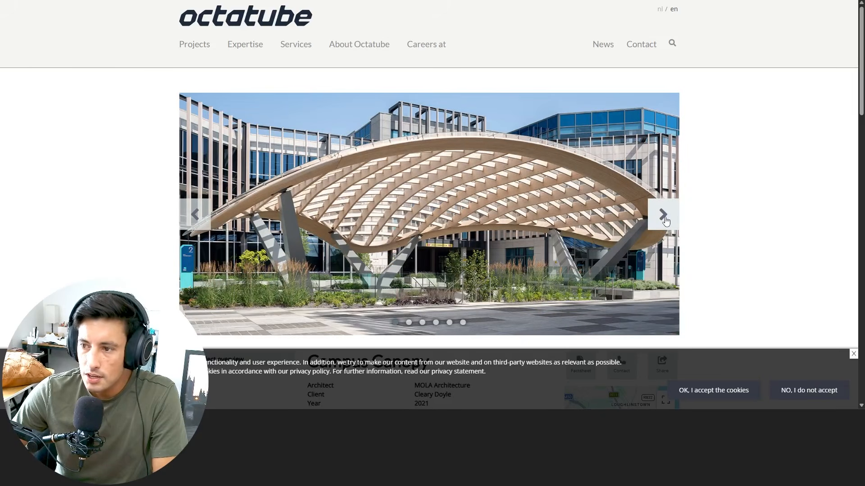
{"action": "left_click", "coordinate": [665, 218]}
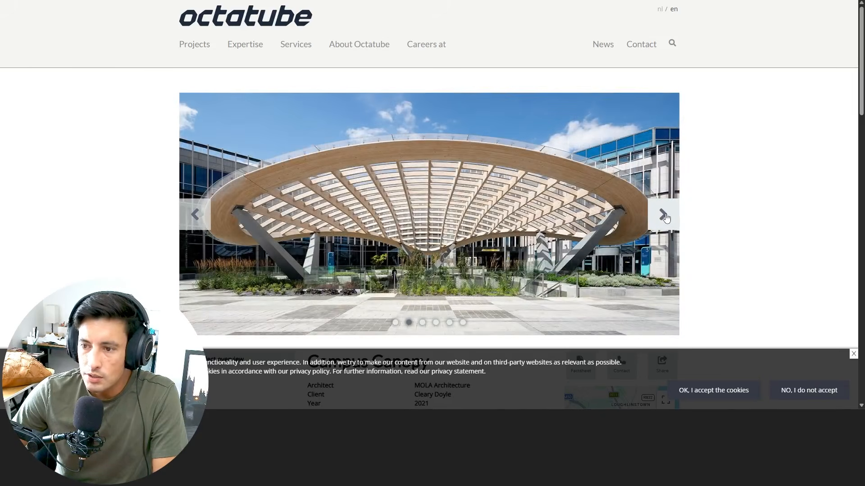
{"action": "left_click", "coordinate": [666, 217]}
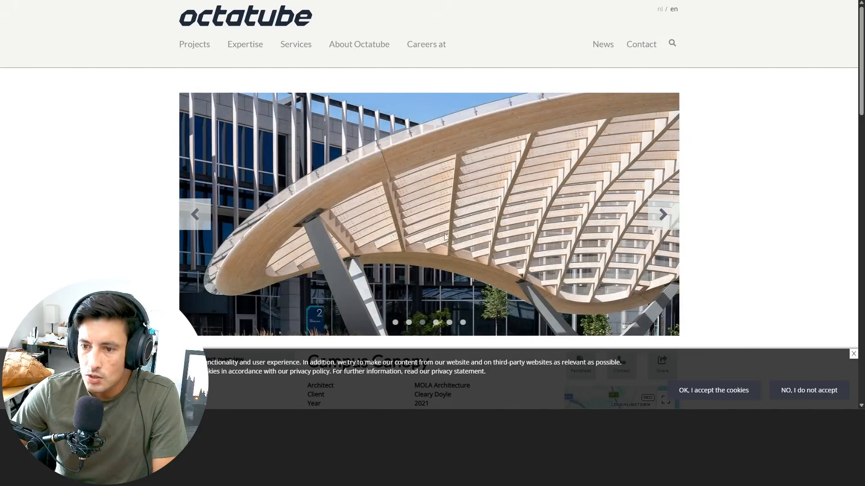
{"action": "left_click", "coordinate": [670, 217]}
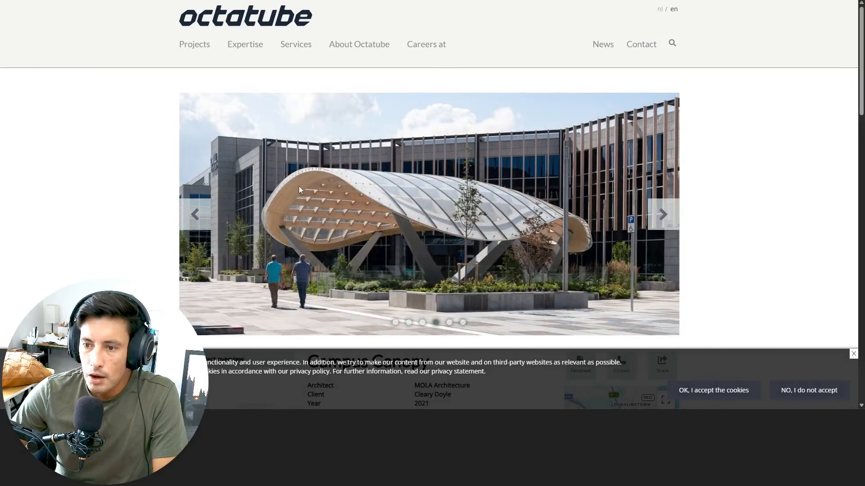
{"action": "left_click", "coordinate": [665, 221]}
{"action": "left_click", "coordinate": [663, 219]}
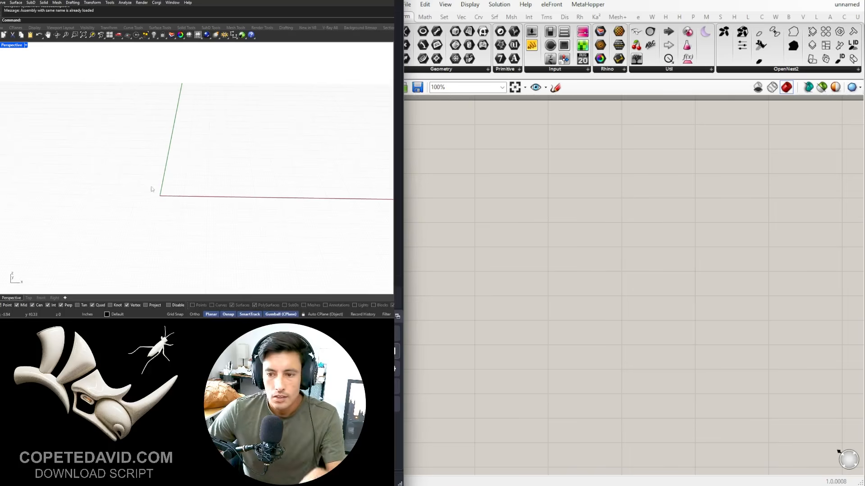
- Insert the 01_SCALE-PERSON_WALKING file into the empty Rhino model as a block instance at insertion point 0
{"action": "right_click_drag", "start_coordinate": [183, 203], "coordinate": [238, 190]}
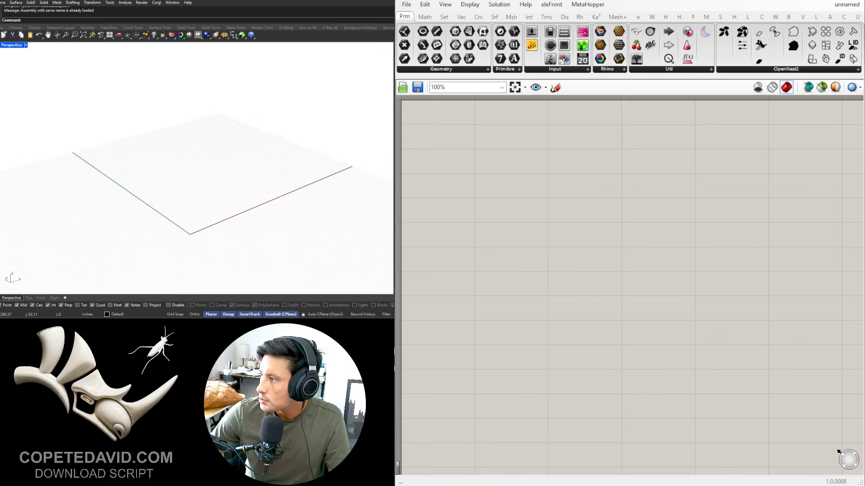
{"action": "left_click_drag", "start_coordinate": [198, 205], "coordinate": [195, 208]}
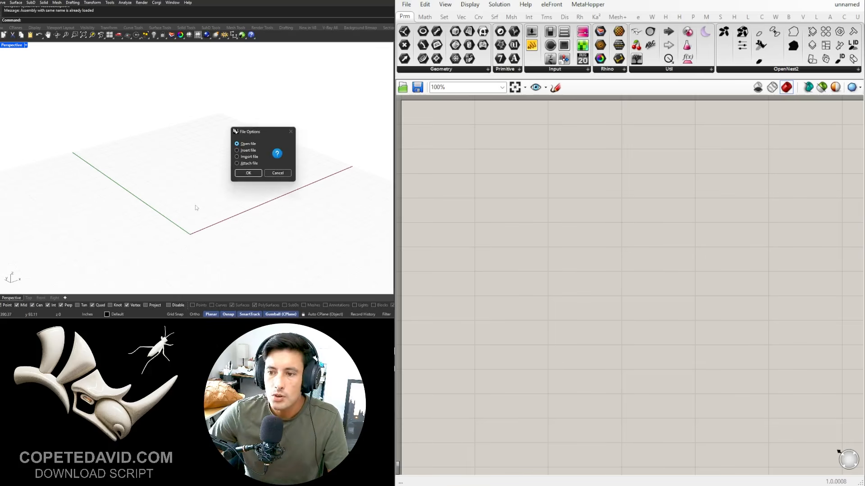
{"action": "left_click", "coordinate": [243, 151]}
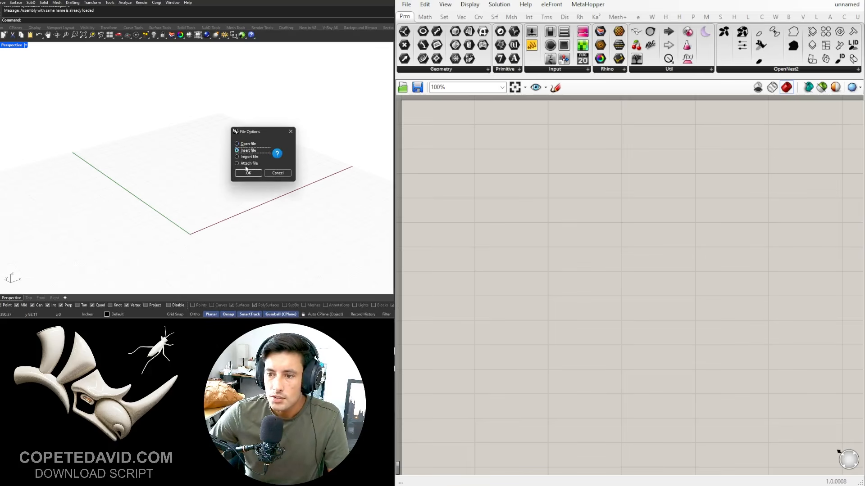
{"action": "left_click", "coordinate": [248, 173]}
{"action": "left_click", "coordinate": [237, 229]}
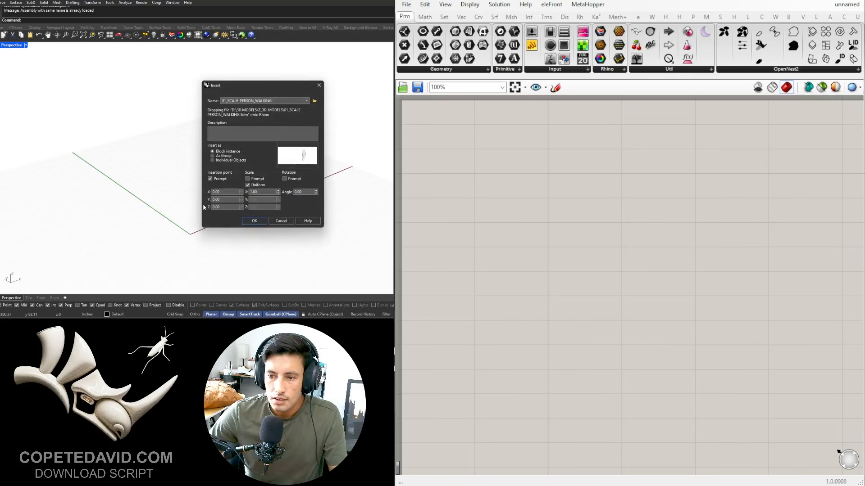
{"action": "left_click", "coordinate": [251, 221]}
{"action": "type", "text": "0"}
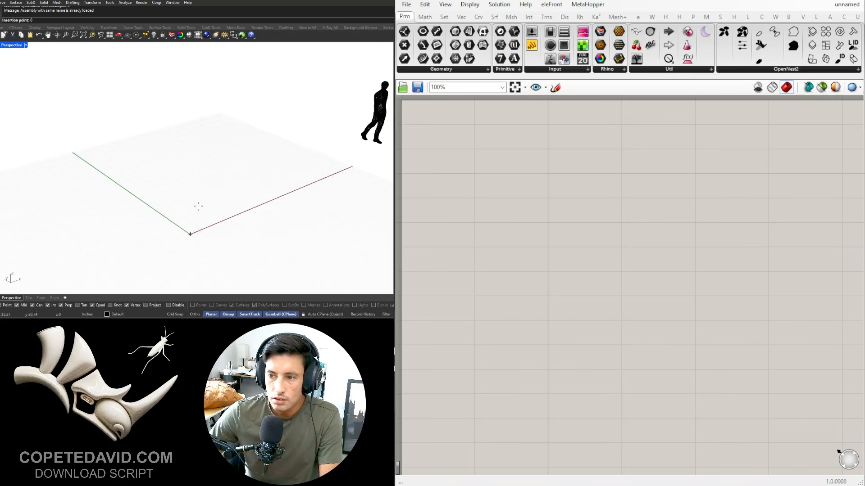
{"action": "key", "text": "Return"}
{"action": "scroll", "coordinate": [200, 205], "scroll_direction": "down", "scroll_amount": 4}
{"action": "key", "text": "Escape"}
- Move the scale person block next to the origin of the construction plane and deselect it
{"action": "left_click", "coordinate": [295, 157]}
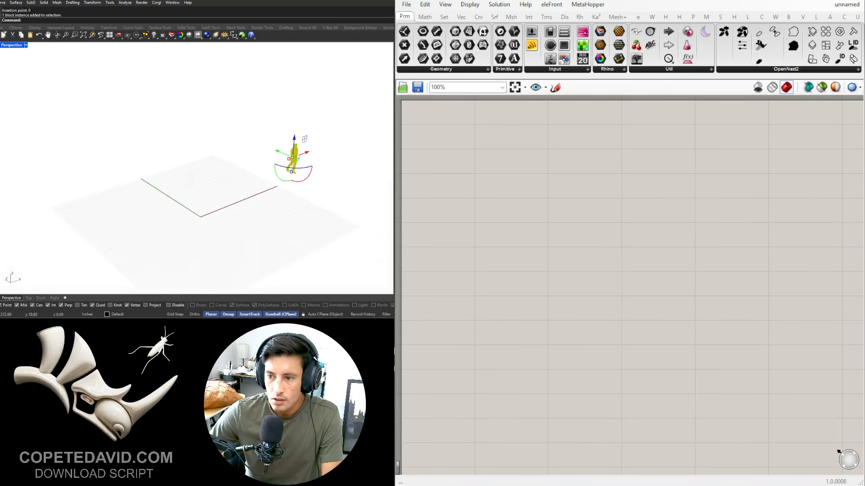
{"action": "left_click_drag", "start_coordinate": [307, 155], "coordinate": [174, 190]}
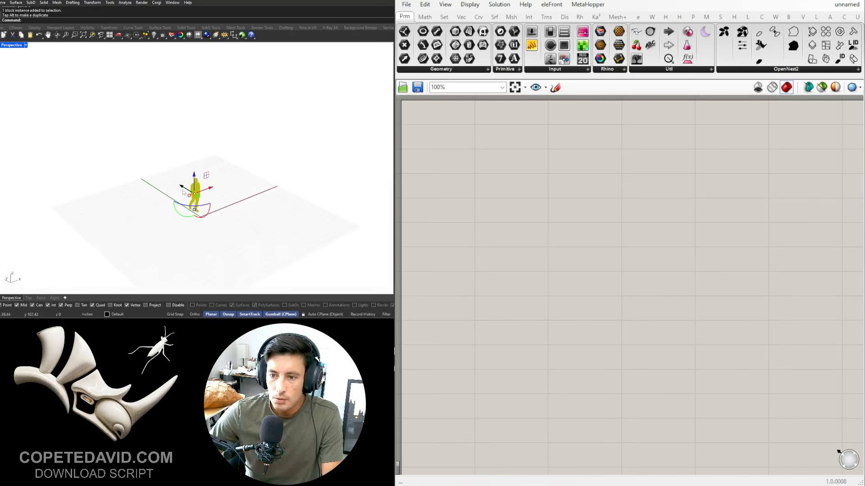
{"action": "left_click", "coordinate": [234, 224]}
{"action": "right_click_drag", "start_coordinate": [234, 224], "coordinate": [249, 213]}
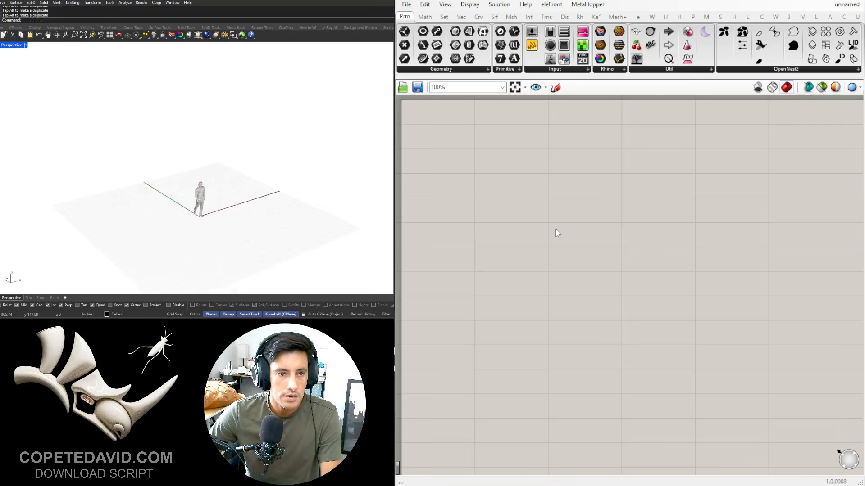
- Add a Circle component with Plane and Radius inputs to the Grasshopper canvas, leaving free space before its inputs
{"action": "scroll", "coordinate": [557, 227], "scroll_direction": "down", "scroll_amount": 3}
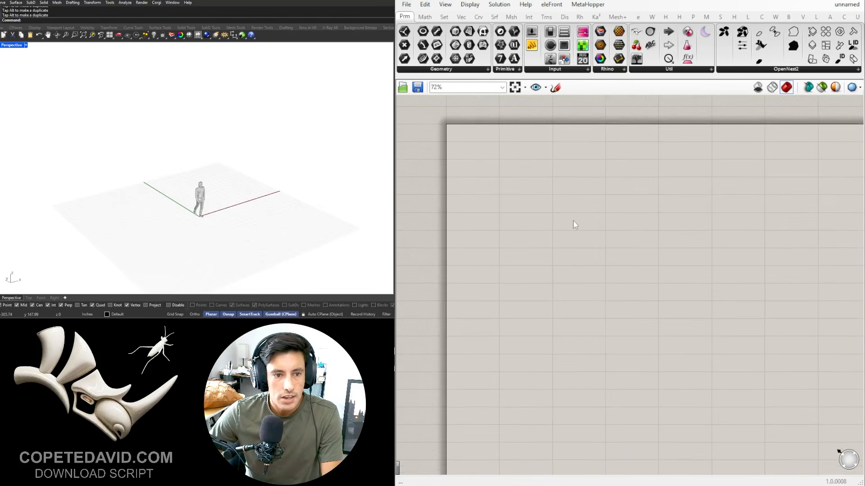
{"action": "double_click", "coordinate": [590, 221]}
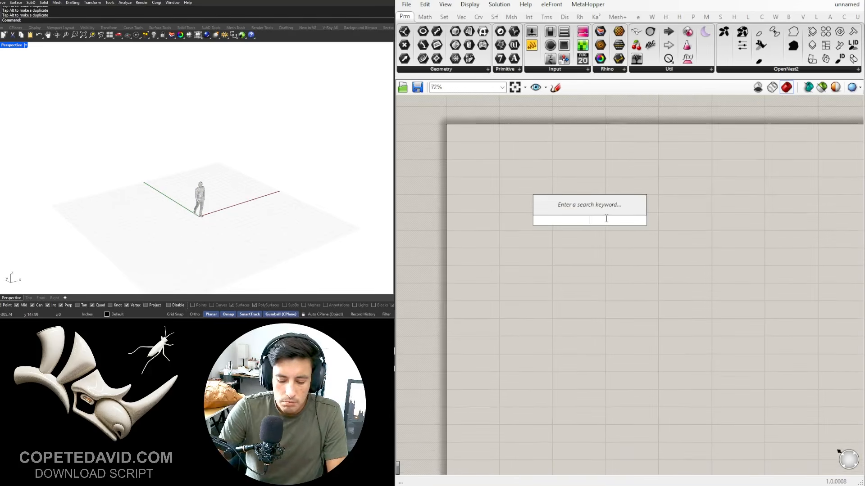
{"action": "type", "text": "CIRCLE"}
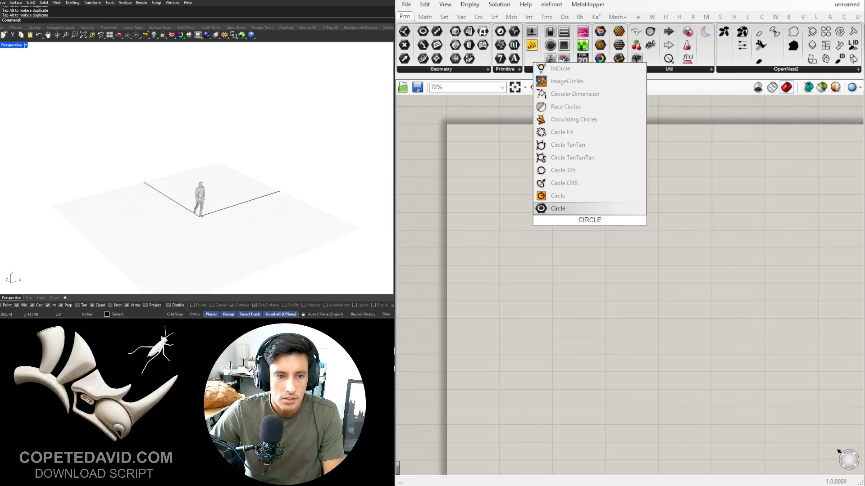
{"action": "left_click", "coordinate": [557, 197]}
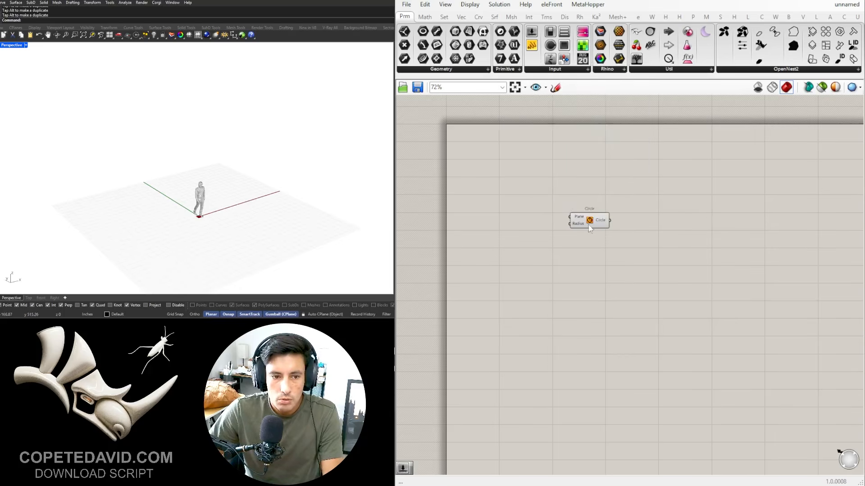
{"action": "left_click_drag", "start_coordinate": [588, 224], "coordinate": [675, 228]}
{"action": "scroll", "coordinate": [693, 251], "scroll_direction": "up", "scroll_amount": 1}
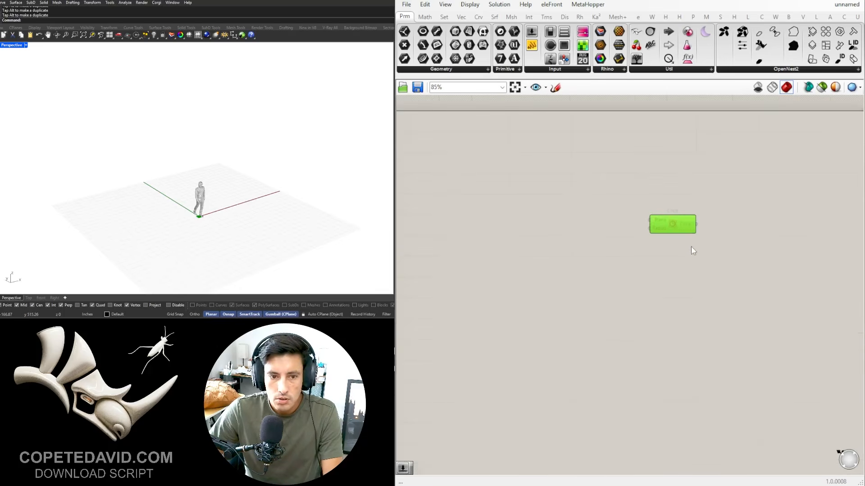
{"action": "left_click", "coordinate": [622, 243]}
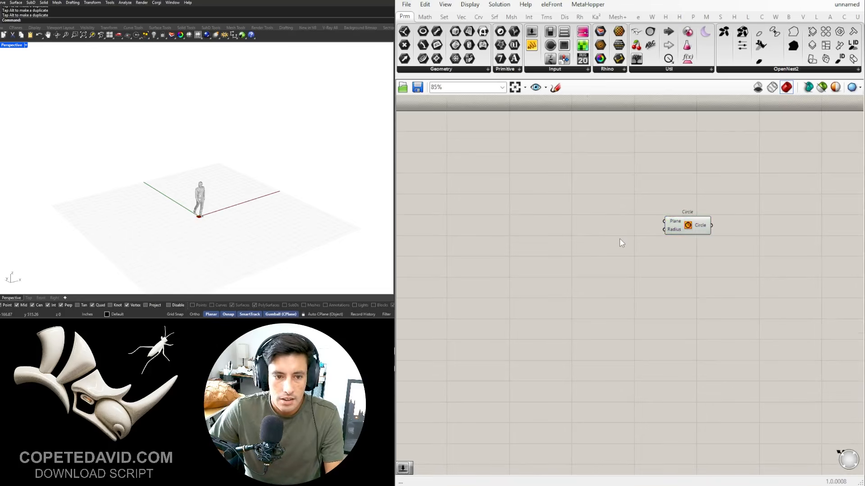
- Add a number slider set to 240 and connect it to the Circle component's Radius input
{"action": "double_click", "coordinate": [622, 243]}
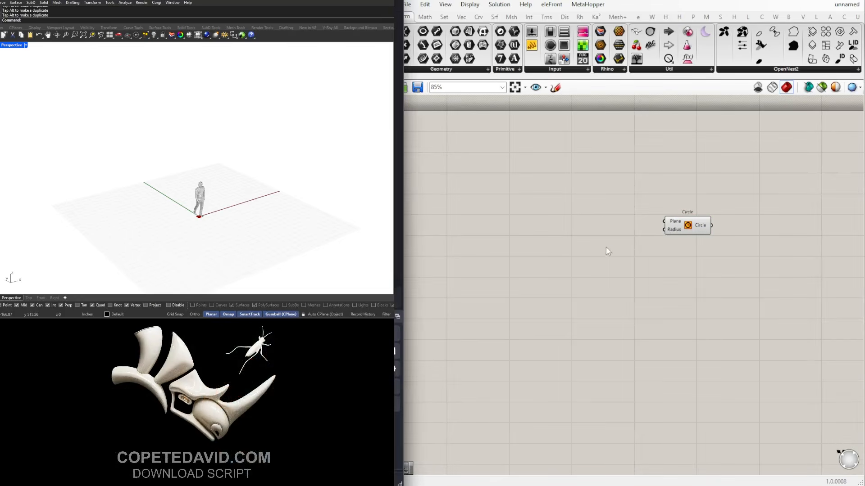
{"action": "double_click", "coordinate": [605, 247]}
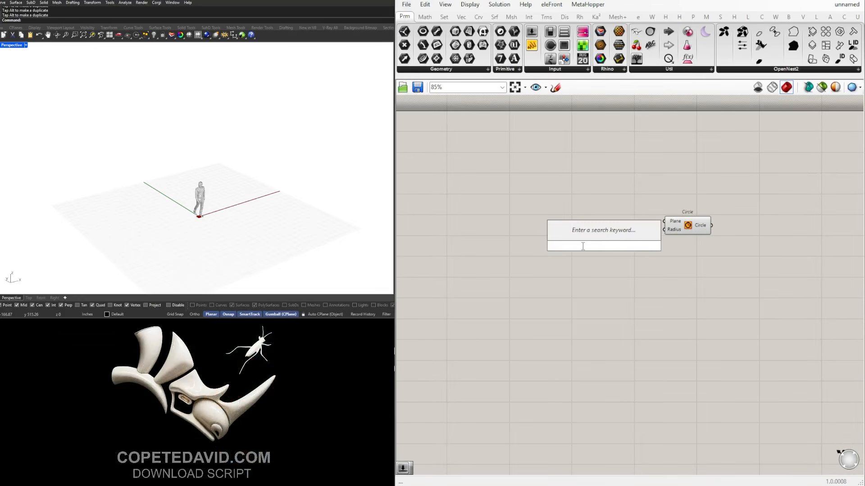
{"action": "type", "text": "240"}
{"action": "key", "text": "Return"}
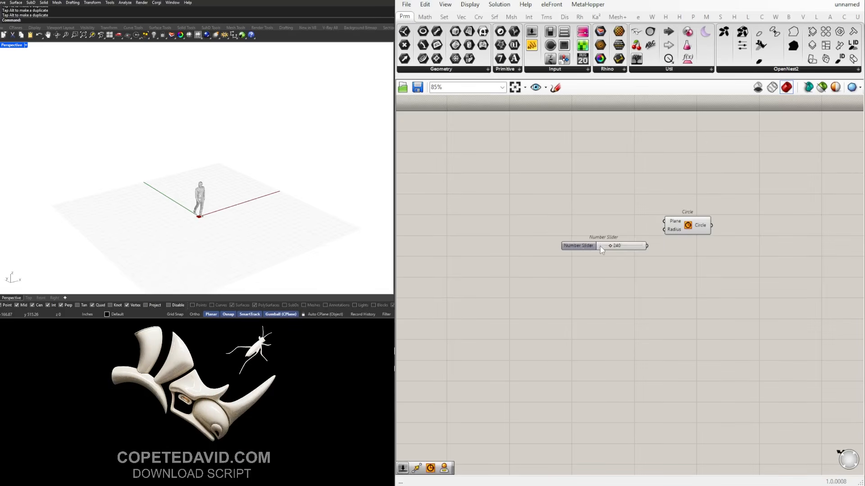
{"action": "scroll", "coordinate": [602, 250], "scroll_direction": "up", "scroll_amount": 2}
{"action": "left_click_drag", "start_coordinate": [665, 245], "coordinate": [535, 223]}
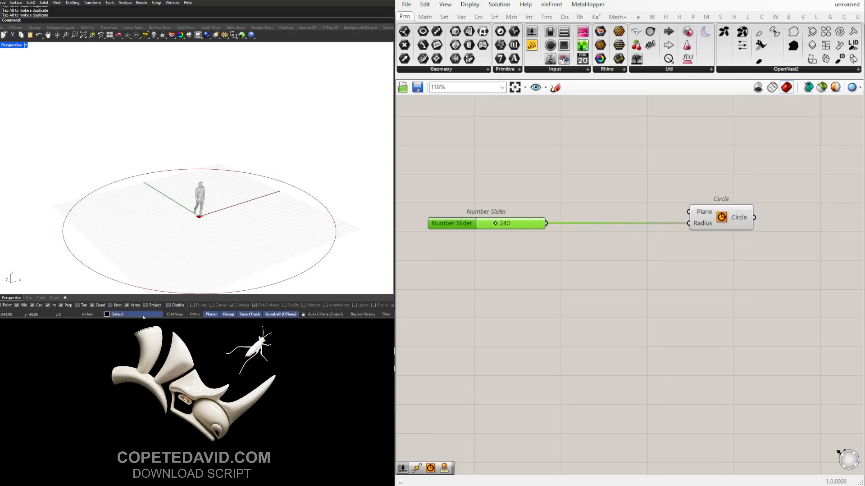
- Make room after the radius slider and add a Division component with 2 as its divisor
{"action": "left_click_drag", "start_coordinate": [525, 228], "coordinate": [572, 239]}
{"action": "double_click", "coordinate": [569, 239]}
{"action": "type", "text": "/"}
{"action": "key", "text": "Return"}
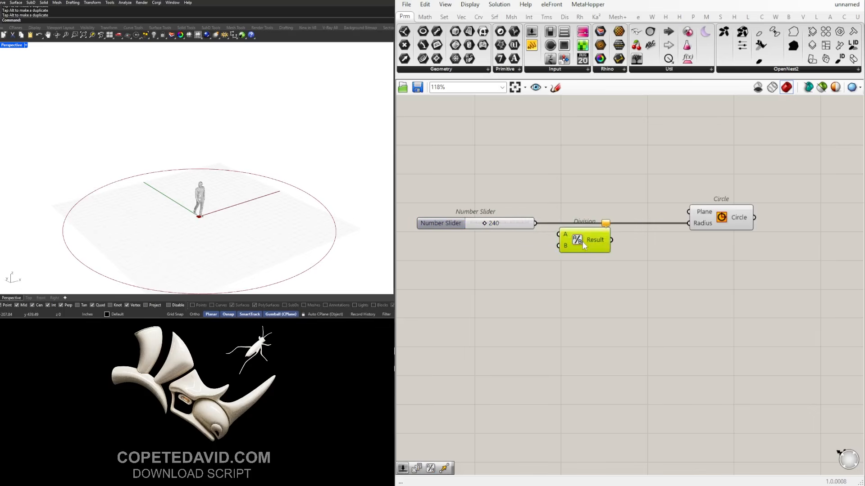
{"action": "double_click", "coordinate": [571, 292]}
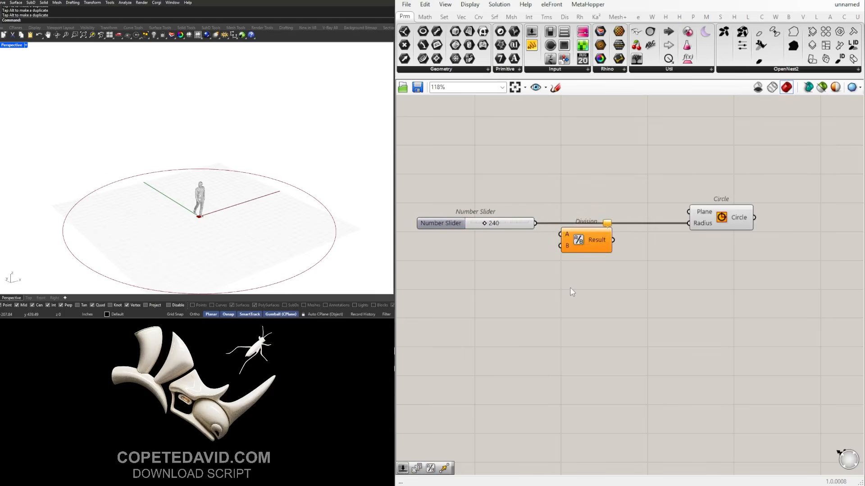
{"action": "type", "text": "/2"}
{"action": "key", "text": "Return"}
- Wire the slider into Division's A input and its Result into Circle's Radius, lining the components up in a row
{"action": "left_click_drag", "start_coordinate": [603, 247], "coordinate": [615, 257]}
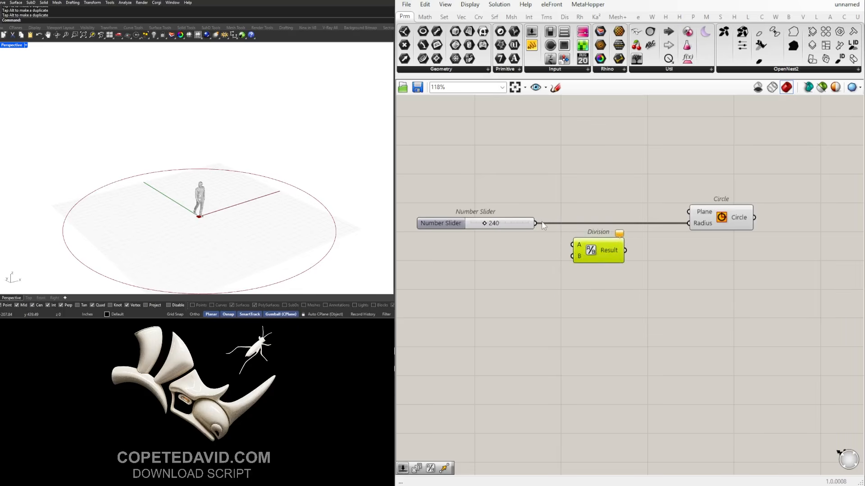
{"action": "left_click_drag", "start_coordinate": [540, 225], "coordinate": [573, 238]}
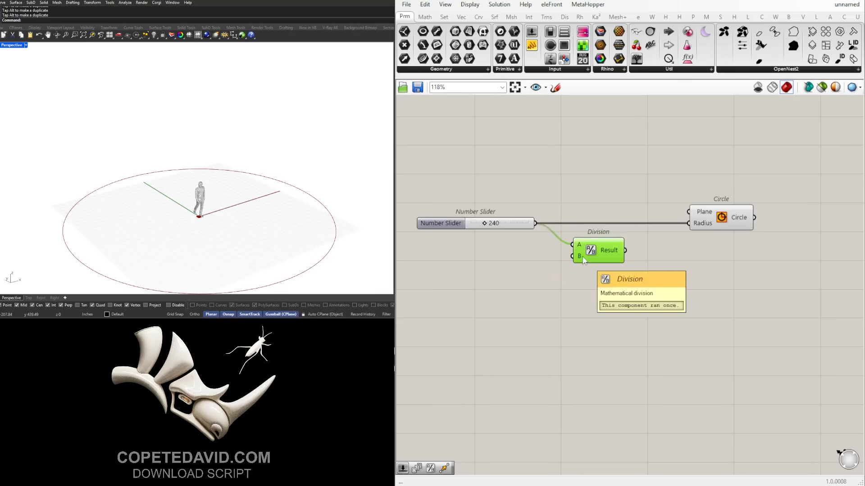
{"action": "left_click_drag", "start_coordinate": [625, 251], "coordinate": [689, 223]}
{"action": "left_click_drag", "start_coordinate": [606, 253], "coordinate": [601, 232]}
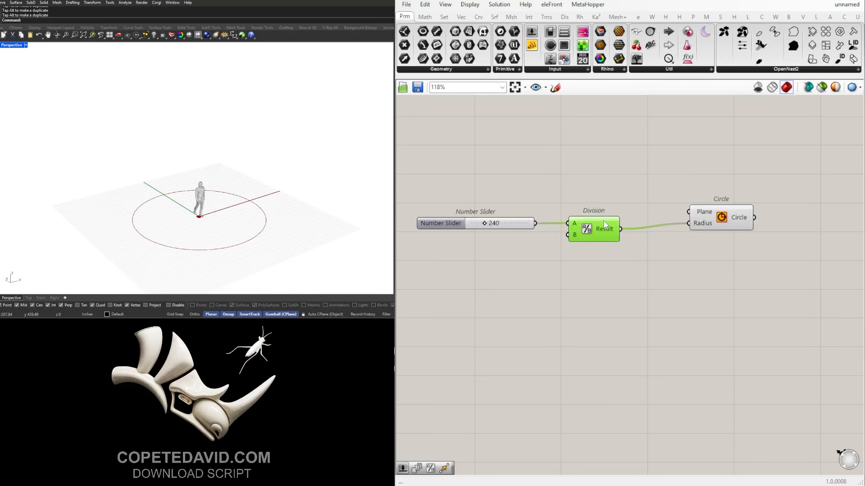
{"action": "left_click_drag", "start_coordinate": [713, 225], "coordinate": [673, 229]}
{"action": "left_click", "coordinate": [674, 194]}
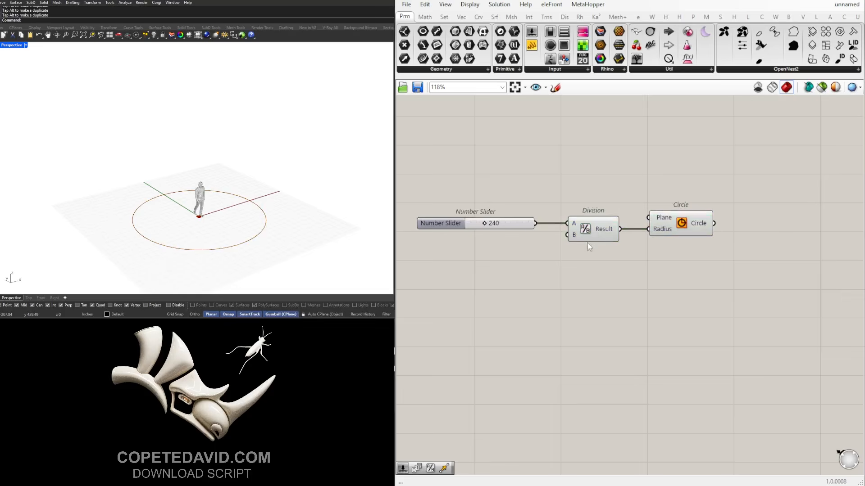
- Set the slider feeding the Division component to 587 and nudge the Circle component into place
{"action": "scroll", "coordinate": [482, 227], "scroll_direction": "up", "scroll_amount": 4}
{"action": "left_click_drag", "start_coordinate": [471, 230], "coordinate": [517, 241]}
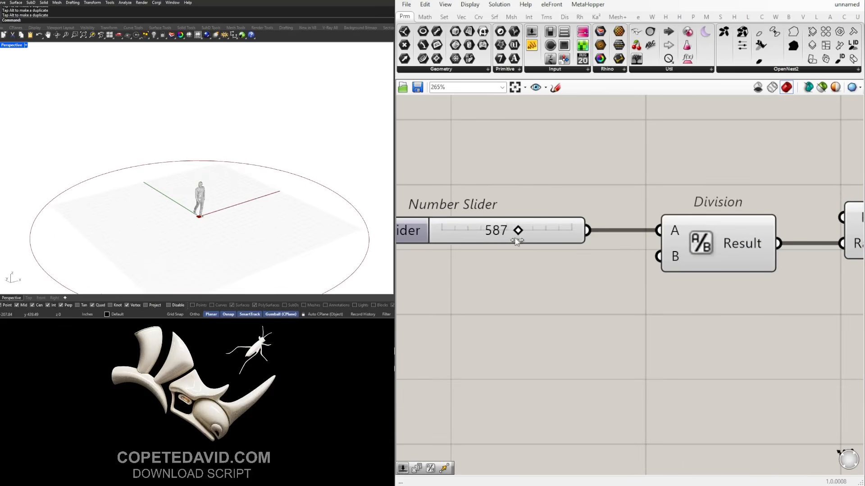
{"action": "scroll", "coordinate": [550, 208], "scroll_direction": "down", "scroll_amount": 5}
{"action": "right_click_drag", "start_coordinate": [551, 208], "coordinate": [530, 238]}
{"action": "left_click_drag", "start_coordinate": [654, 247], "coordinate": [663, 246]}
{"action": "scroll", "coordinate": [181, 166], "scroll_direction": "down", "scroll_amount": 6}
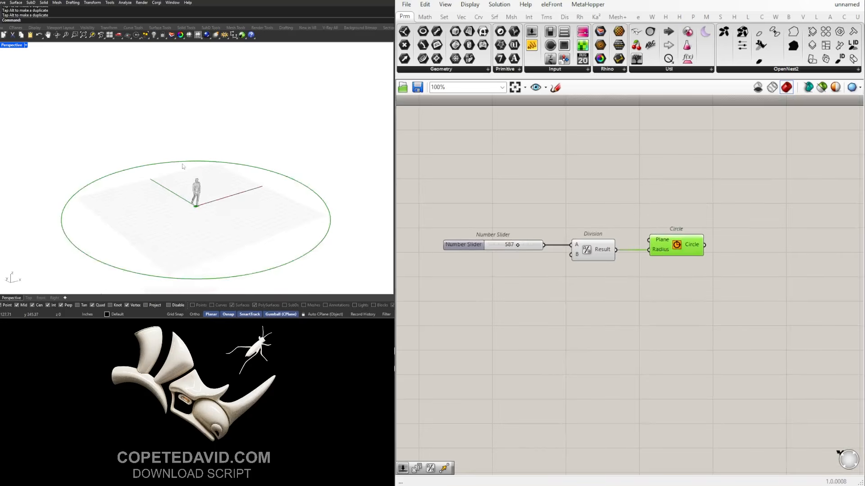
- Check the circle's size against the scale figure from a higher and a lower view angle
{"action": "right_click_drag", "start_coordinate": [181, 165], "coordinate": [181, 204]}
{"action": "left_click", "coordinate": [706, 183]}
{"action": "left_click", "coordinate": [632, 263]}
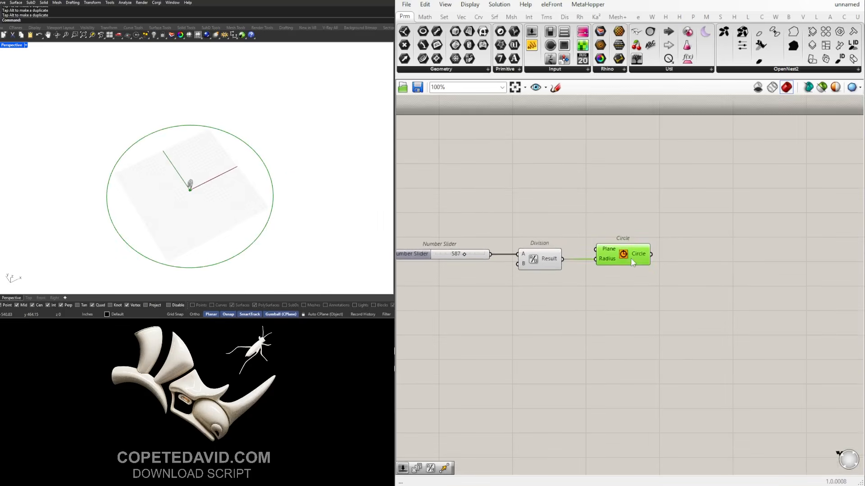
{"action": "left_click", "coordinate": [632, 350]}
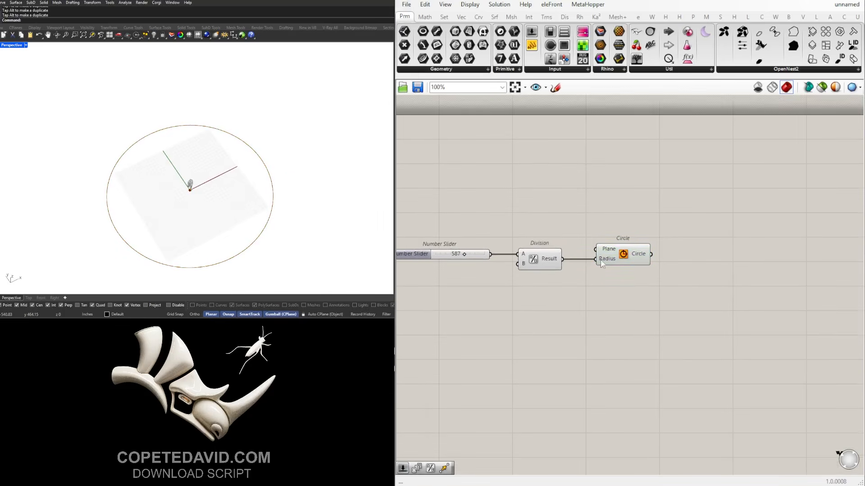
{"action": "right_click_drag", "start_coordinate": [624, 264], "coordinate": [701, 262]}
{"action": "scroll", "coordinate": [698, 270], "scroll_direction": "down", "scroll_amount": 2}
{"action": "left_click_drag", "start_coordinate": [709, 291], "coordinate": [639, 237]}
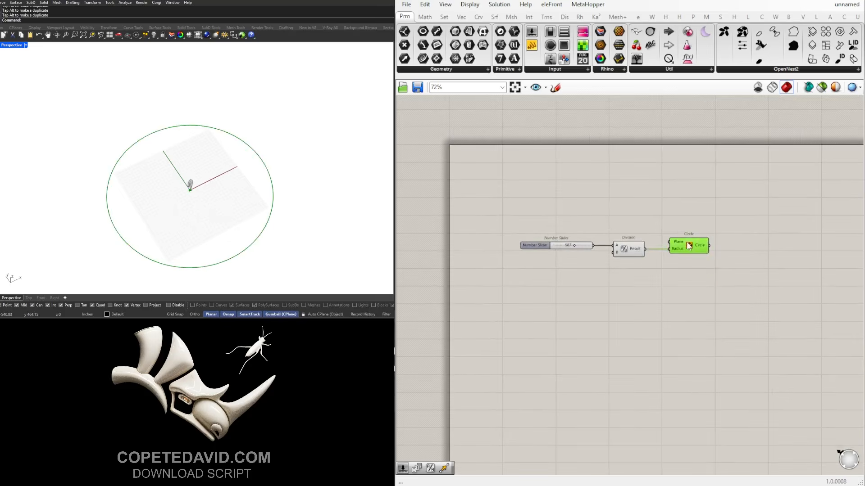
{"action": "scroll", "coordinate": [699, 245], "scroll_direction": "up", "scroll_amount": 3}
{"action": "left_click", "coordinate": [675, 220]}
{"action": "mouse_move", "coordinate": [311, 211]}
{"action": "right_mouse_down"}
{"action": "mouse_move", "coordinate": [305, 170]}
{"action": "mouse_move", "coordinate": [308, 197]}
{"action": "right_mouse_up"}
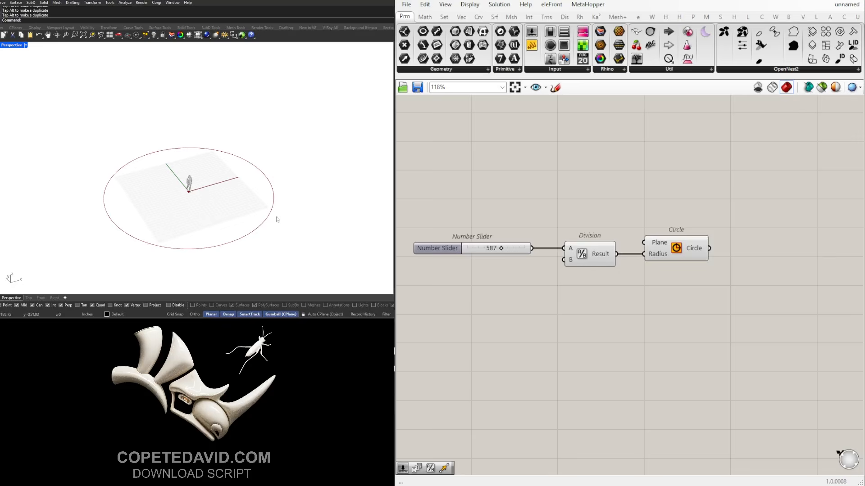
- Add a Divide Curve component after Circle and connect the circle to its Curve input
{"action": "right_click_drag", "start_coordinate": [757, 265], "coordinate": [623, 261]}
{"action": "left_click", "coordinate": [557, 244]}
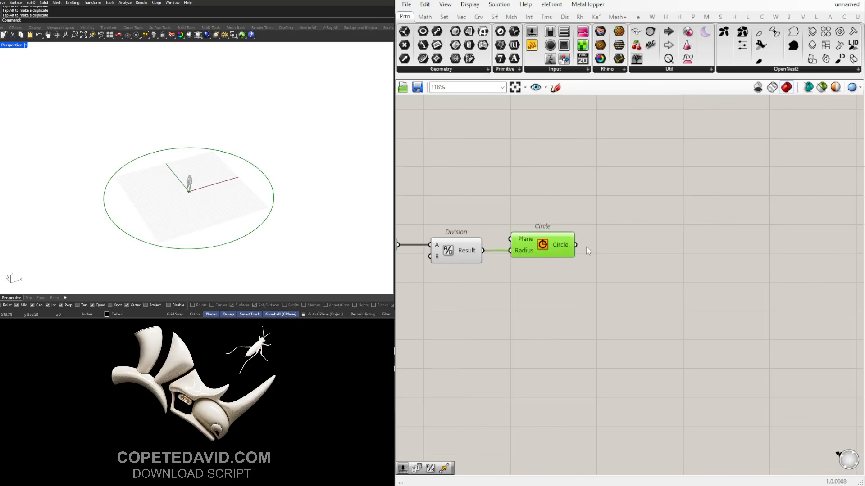
{"action": "double_click", "coordinate": [637, 277]}
{"action": "type", "text": "DIVIDE"}
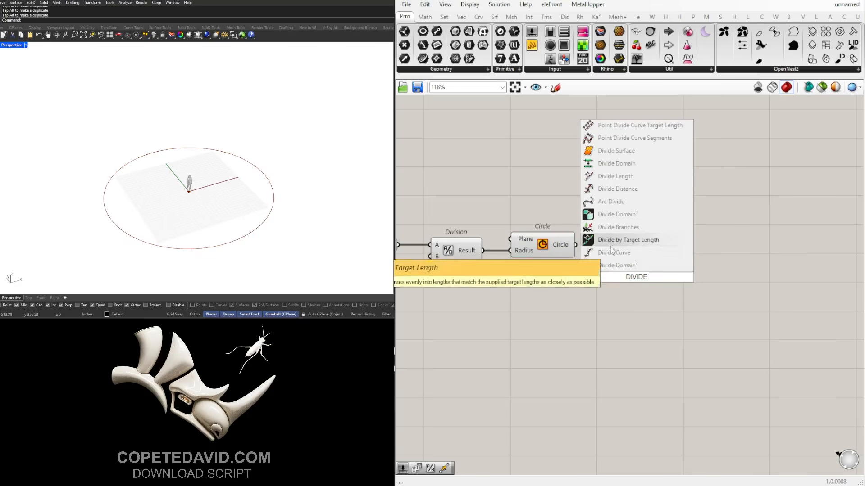
{"action": "left_click", "coordinate": [590, 251]}
{"action": "left_click_drag", "start_coordinate": [584, 250], "coordinate": [661, 280]}
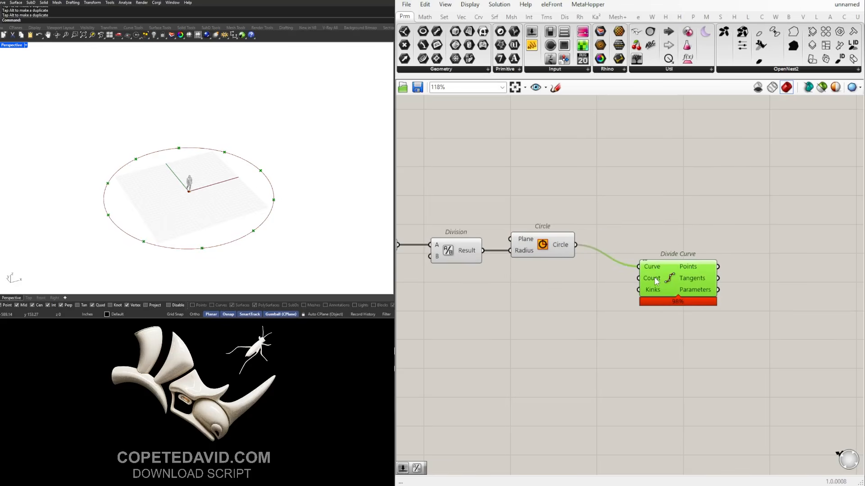
- Add a number slider set to 6 and connect it to Divide Curve's Count input
{"action": "double_click", "coordinate": [557, 283]}
{"action": "type", "text": "number"}
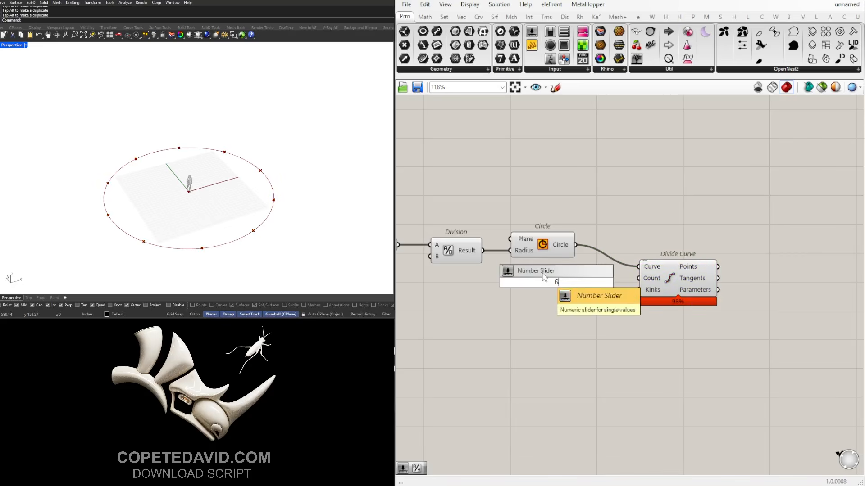
{"action": "key", "text": "Return"}
{"action": "scroll", "coordinate": [613, 284], "scroll_direction": "up", "scroll_amount": 3}
{"action": "left_click_drag", "start_coordinate": [617, 283], "coordinate": [716, 288]}
{"action": "left_click", "coordinate": [837, 200]}
{"action": "right_click_drag", "start_coordinate": [254, 189], "coordinate": [198, 199]}
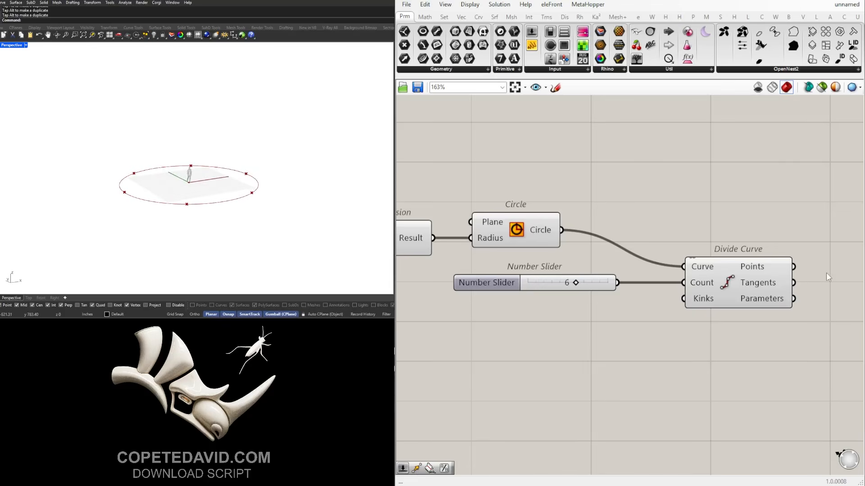
- Move the Divide Curve component and its count slider closer to the preceding components
{"action": "scroll", "coordinate": [826, 272], "scroll_direction": "down", "scroll_amount": 3}
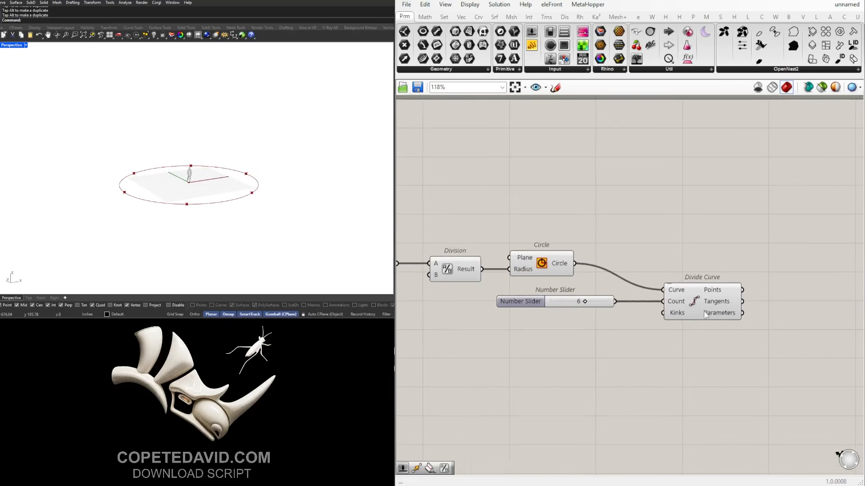
{"action": "left_click_drag", "start_coordinate": [703, 311], "coordinate": [678, 307]}
{"action": "scroll", "coordinate": [675, 275], "scroll_direction": "down", "scroll_amount": 4}
{"action": "left_click_drag", "start_coordinate": [729, 328], "coordinate": [574, 294]}
{"action": "scroll", "coordinate": [585, 293], "scroll_direction": "up", "scroll_amount": 4}
{"action": "left_click", "coordinate": [641, 348]}
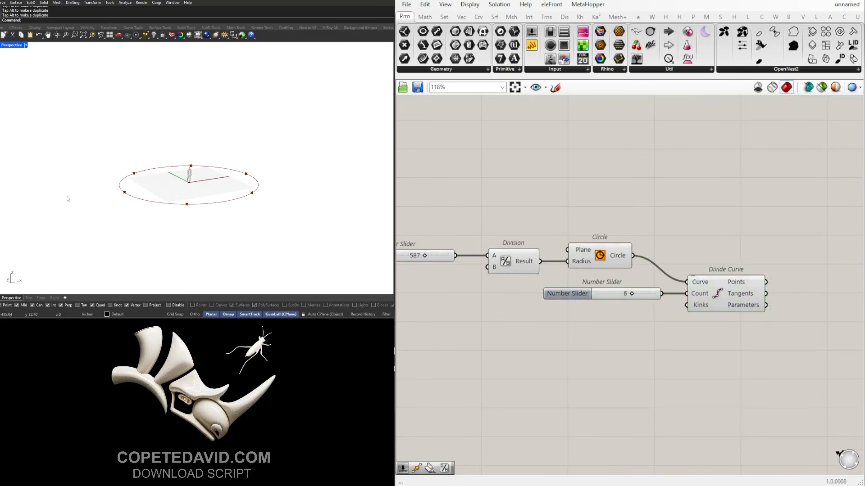
{"action": "right_click_drag", "start_coordinate": [766, 344], "coordinate": [681, 316]}
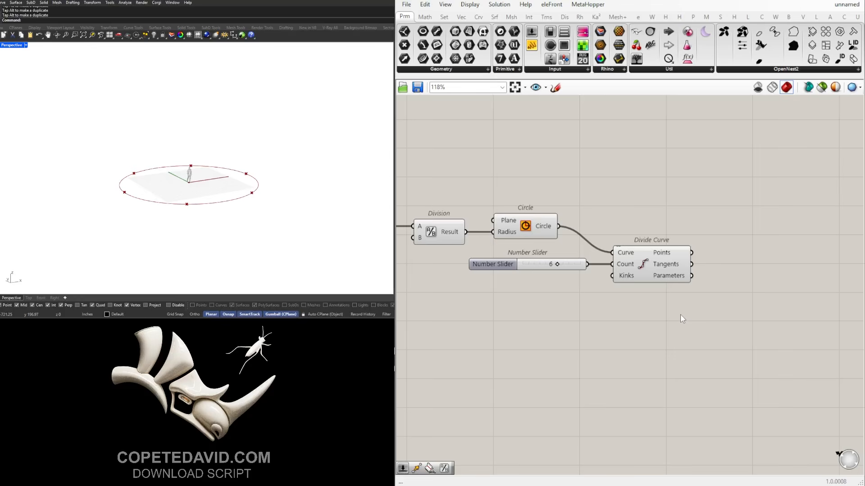
{"action": "left_click", "coordinate": [638, 268]}
{"action": "right_click_drag", "start_coordinate": [748, 309], "coordinate": [692, 277]}
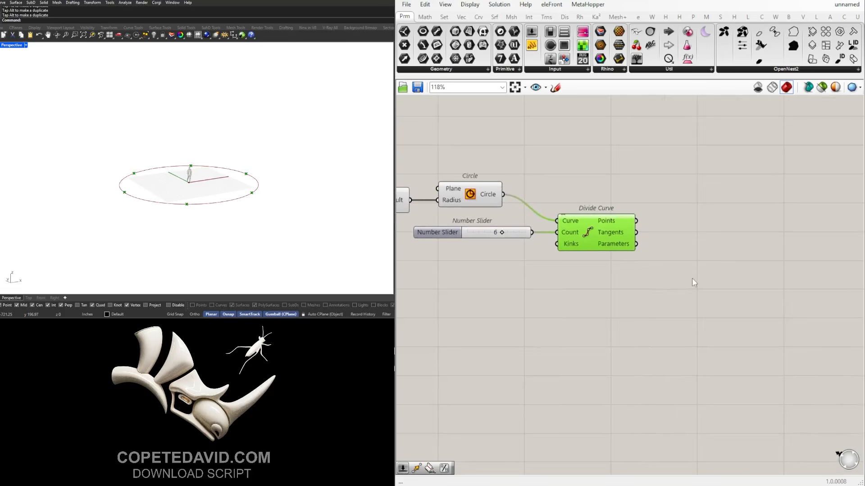
{"action": "left_click", "coordinate": [505, 232]}
{"action": "scroll", "coordinate": [551, 272], "scroll_direction": "down", "scroll_amount": 3}
{"action": "scroll", "coordinate": [589, 272], "scroll_direction": "up", "scroll_amount": 2}
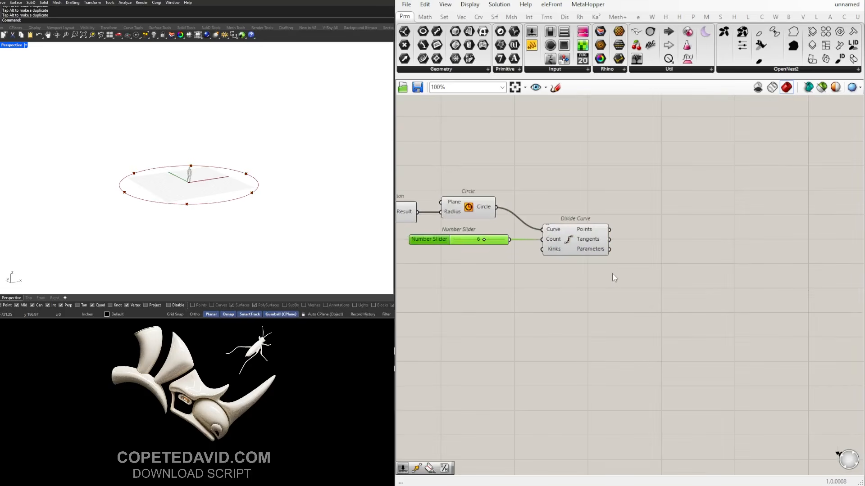
- Add a Move component and connect Divide Curve's Points output to its Geometry input
{"action": "left_click", "coordinate": [627, 304]}
{"action": "double_click", "coordinate": [627, 303]}
{"action": "type", "text": "MOVE"}
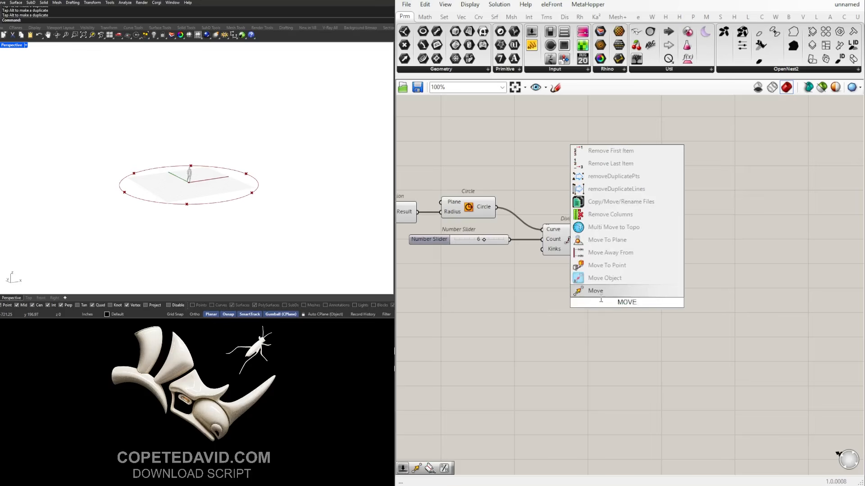
{"action": "key", "text": "Return"}
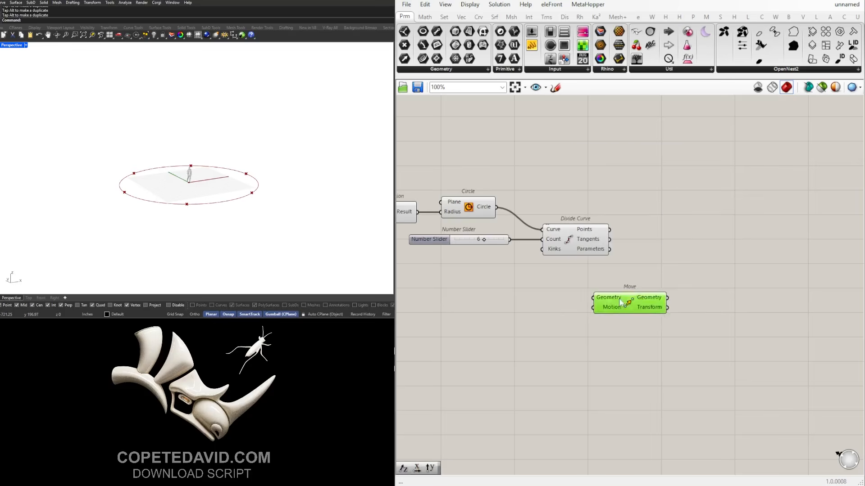
{"action": "left_click_drag", "start_coordinate": [601, 300], "coordinate": [682, 277]}
{"action": "left_click_drag", "start_coordinate": [632, 243], "coordinate": [676, 262]}
- Add a Unit Z component beneath Divide Curve and connect its unit vector to Move's Motion input
{"action": "double_click", "coordinate": [584, 279]}
{"action": "type", "text": "4"}
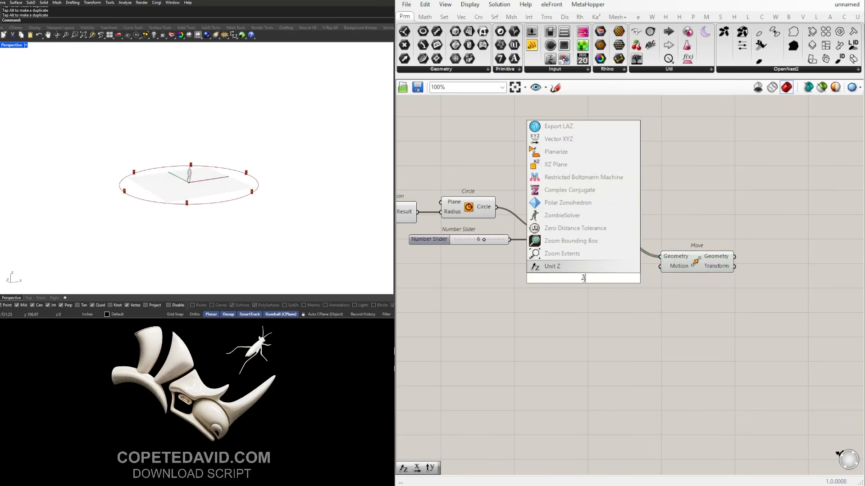
{"action": "key", "text": "Return"}
{"action": "left_click_drag", "start_coordinate": [680, 265], "coordinate": [679, 277]}
{"action": "scroll", "coordinate": [616, 279], "scroll_direction": "up", "scroll_amount": 2}
{"action": "left_click_drag", "start_coordinate": [616, 278], "coordinate": [674, 279]}
{"action": "left_click_drag", "start_coordinate": [572, 285], "coordinate": [567, 286]}
{"action": "scroll", "coordinate": [568, 287], "scroll_direction": "down", "scroll_amount": 1}
{"action": "right_click_drag", "start_coordinate": [585, 291], "coordinate": [653, 296]}
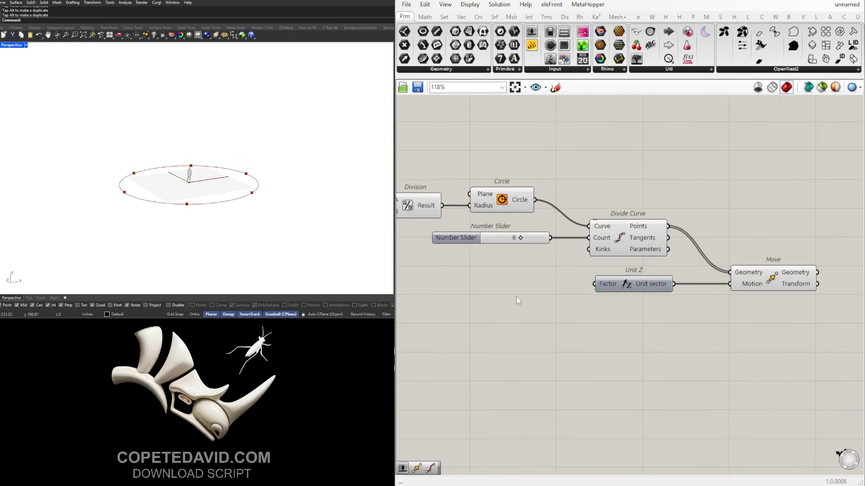
- Add a number slider set to 120, connect it to Unit Z's Factor and check the raised points against the base circle
{"action": "double_click", "coordinate": [516, 296]}
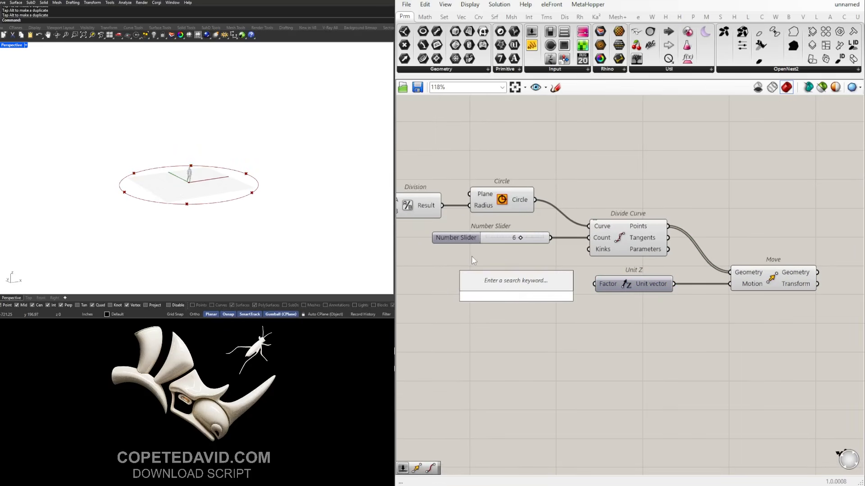
{"action": "type", "text": "120"}
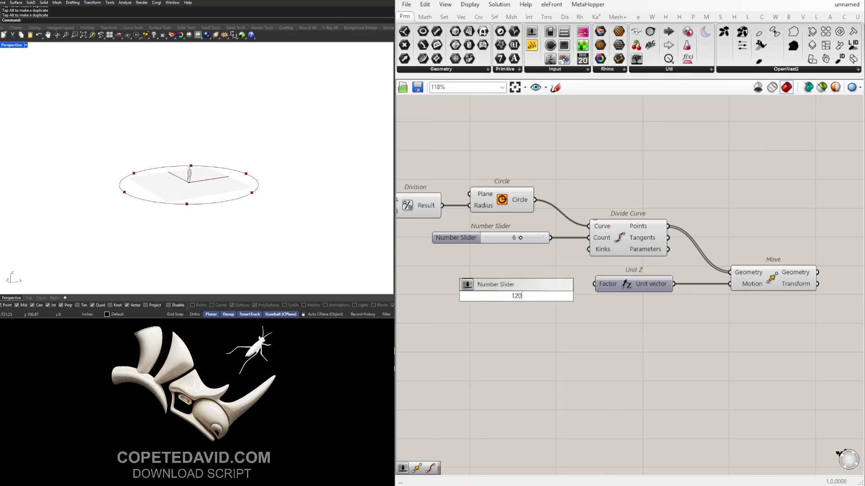
{"action": "key", "text": "Return"}
{"action": "scroll", "coordinate": [471, 256], "scroll_direction": "up", "scroll_amount": 3}
{"action": "left_click_drag", "start_coordinate": [557, 323], "coordinate": [559, 304]}
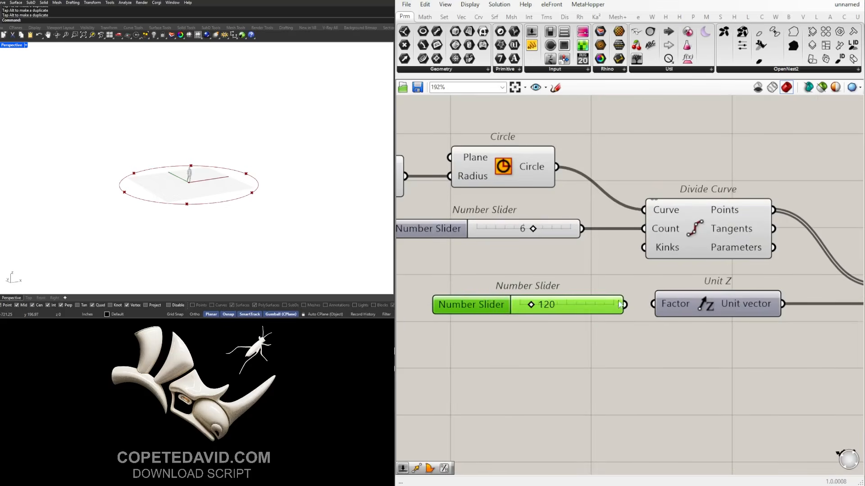
{"action": "left_click_drag", "start_coordinate": [633, 306], "coordinate": [653, 304]}
{"action": "scroll", "coordinate": [673, 283], "scroll_direction": "down", "scroll_amount": 6}
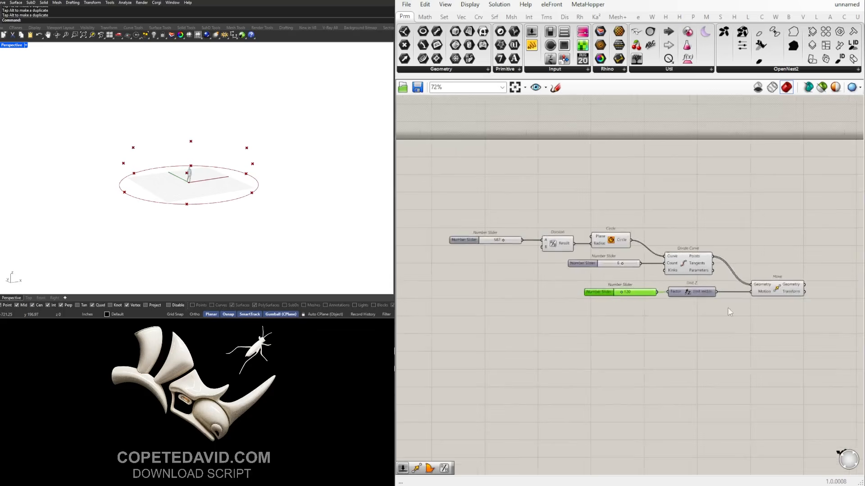
{"action": "right_click_drag", "start_coordinate": [674, 284], "coordinate": [536, 301]}
{"action": "left_click", "coordinate": [629, 308]}
{"action": "mouse_move", "coordinate": [201, 205]}
{"action": "right_mouse_down"}
{"action": "mouse_move", "coordinate": [226, 179]}
{"action": "mouse_move", "coordinate": [200, 197]}
{"action": "right_mouse_up"}
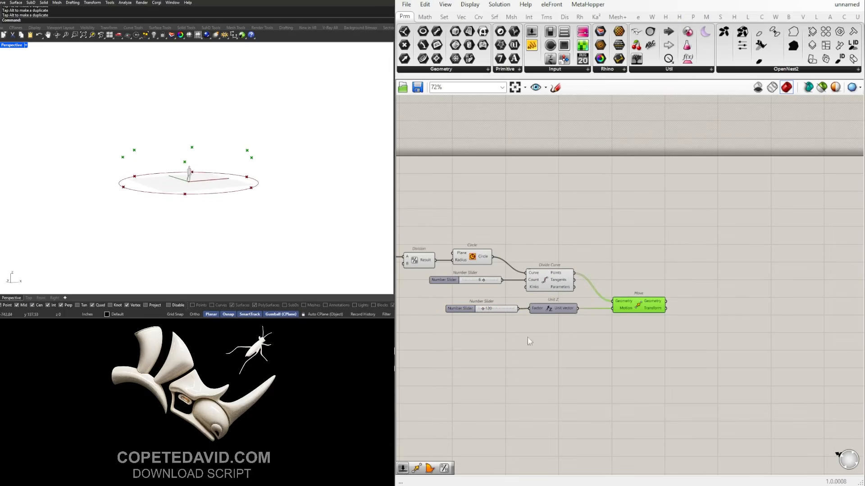
- Lower the height slider to 104, duplicate it together with its Unit Z, and connect the copy's vector to Move's Motion input
{"action": "scroll", "coordinate": [460, 307], "scroll_direction": "up", "scroll_amount": 5}
{"action": "left_click_drag", "start_coordinate": [569, 321], "coordinate": [563, 323]}
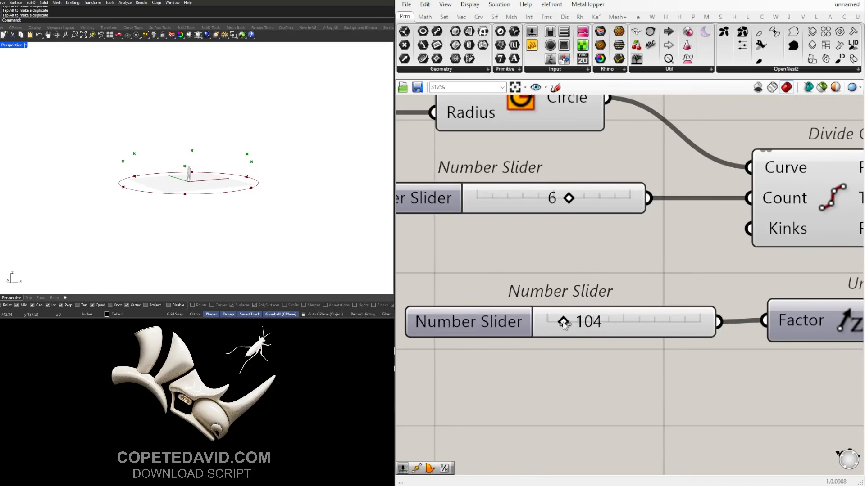
{"action": "scroll", "coordinate": [564, 324], "scroll_direction": "down", "scroll_amount": 3}
{"action": "right_click_drag", "start_coordinate": [804, 388], "coordinate": [673, 368]}
{"action": "left_click", "coordinate": [673, 369]}
{"action": "left_click", "coordinate": [754, 314]}
{"action": "left_click", "coordinate": [705, 335]}
{"action": "scroll", "coordinate": [689, 336], "scroll_direction": "down", "scroll_amount": 1}
{"action": "right_click_drag", "start_coordinate": [688, 335], "coordinate": [729, 328]}
{"action": "left_click_drag", "start_coordinate": [707, 339], "coordinate": [549, 299]}
{"action": "left_click_drag", "start_coordinate": [644, 300], "coordinate": [756, 306], "text": "alt"}
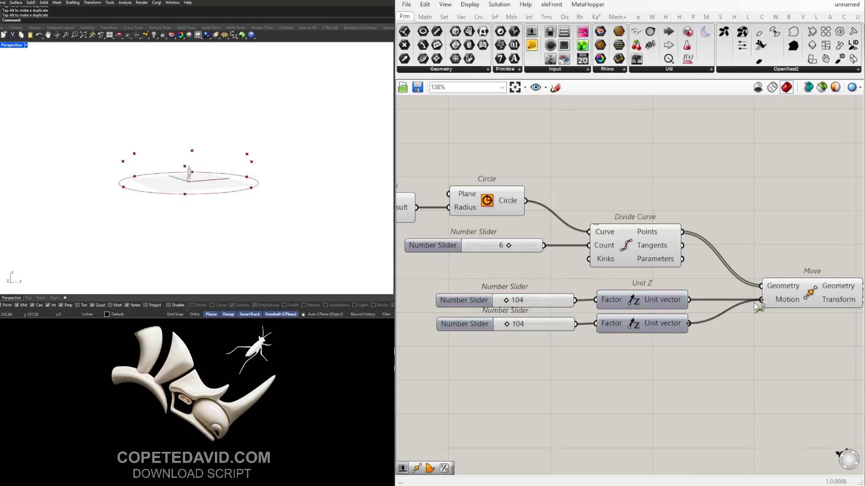
- Set the two height sliders to 96 and 206 to raise alternating points differently
{"action": "scroll", "coordinate": [516, 324], "scroll_direction": "up", "scroll_amount": 4}
{"action": "mouse_move", "coordinate": [503, 326]}
{"action": "left_mouse_down"}
{"action": "mouse_move", "coordinate": [552, 326]}
{"action": "mouse_move", "coordinate": [516, 326]}
{"action": "left_mouse_up"}
{"action": "mouse_move", "coordinate": [498, 281]}
{"action": "left_mouse_down"}
{"action": "mouse_move", "coordinate": [506, 281]}
{"action": "mouse_move", "coordinate": [496, 281]}
{"action": "left_mouse_up"}
{"action": "left_click_drag", "start_coordinate": [514, 327], "coordinate": [515, 328]}
{"action": "scroll", "coordinate": [514, 325], "scroll_direction": "down", "scroll_amount": 3}
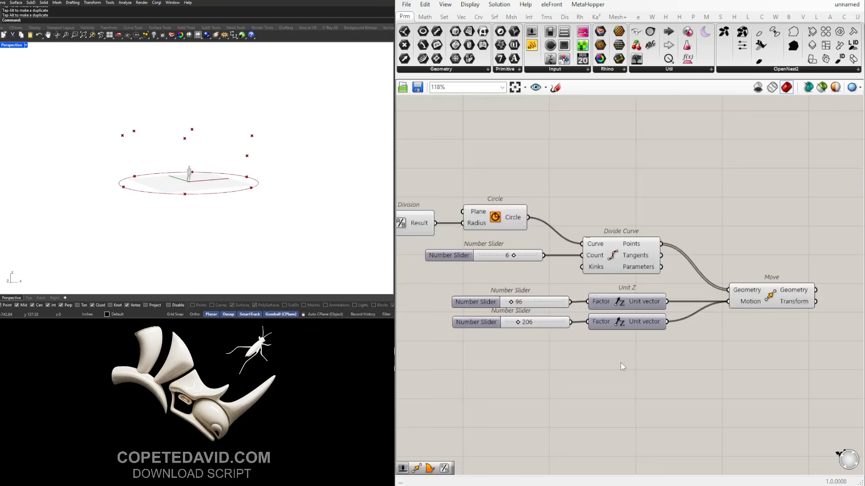
- Duplicate the two slider and Unit Z pairs twice downward to make six pairs, one for each division point
{"action": "scroll", "coordinate": [620, 363], "scroll_direction": "up", "scroll_amount": 1}
{"action": "left_click_drag", "start_coordinate": [666, 366], "coordinate": [452, 279]}
{"action": "left_click_drag", "start_coordinate": [603, 293], "coordinate": [607, 341], "text": "alt"}
{"action": "left_click", "coordinate": [650, 419]}
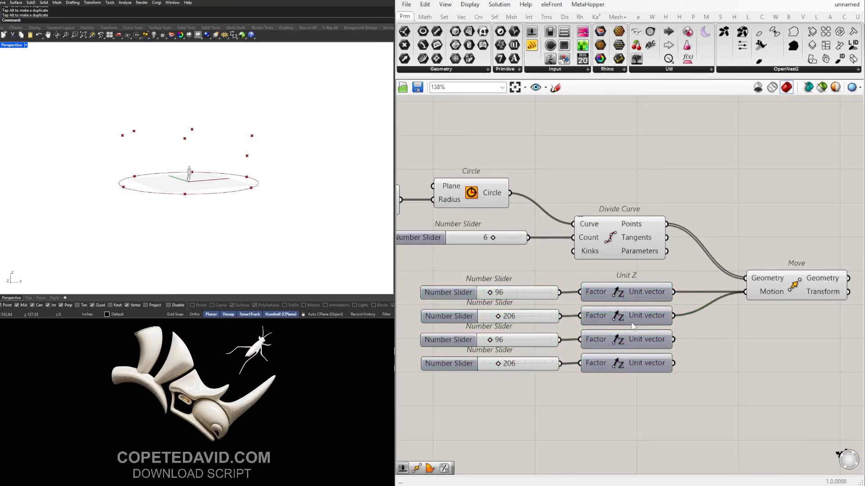
{"action": "left_click_drag", "start_coordinate": [700, 415], "coordinate": [489, 335]}
{"action": "left_click_drag", "start_coordinate": [623, 340], "coordinate": [624, 389], "text": "alt"}
{"action": "left_click", "coordinate": [682, 347]}
- Add the four new Unit Z vectors to Move's Motion input and shift Move further from the Unit Z components
{"action": "left_click_drag", "start_coordinate": [677, 339], "coordinate": [747, 293], "text": "shift"}
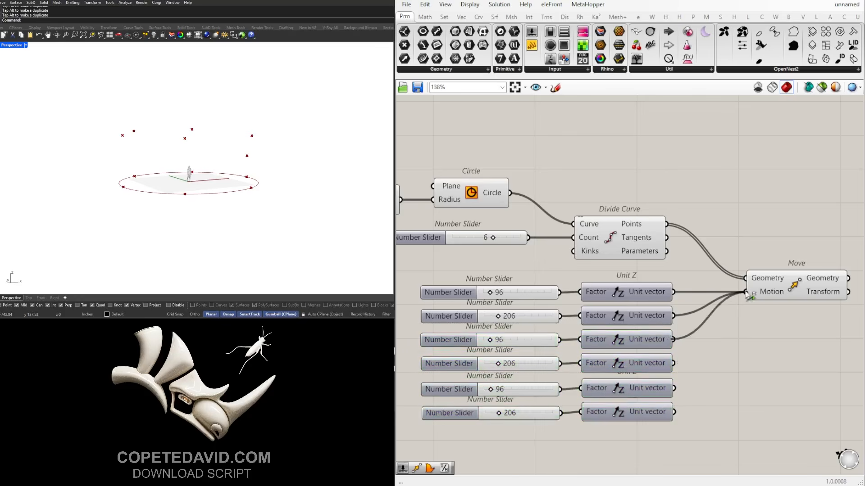
{"action": "left_click_drag", "start_coordinate": [680, 366], "coordinate": [743, 295], "text": "shift"}
{"action": "left_click_drag", "start_coordinate": [675, 388], "coordinate": [746, 292], "text": "shift"}
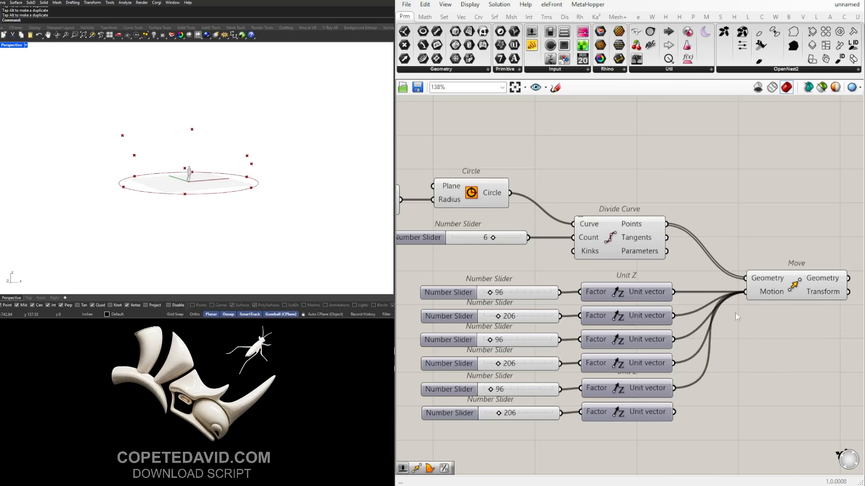
{"action": "left_click_drag", "start_coordinate": [674, 412], "coordinate": [807, 285], "text": "shift"}
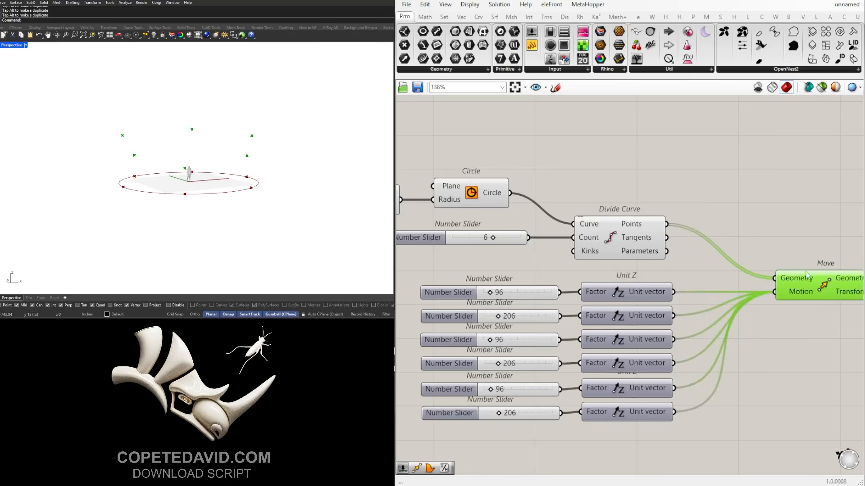
{"action": "left_click", "coordinate": [796, 227]}
{"action": "scroll", "coordinate": [609, 316], "scroll_direction": "down", "scroll_amount": 2}
{"action": "right_click_drag", "start_coordinate": [193, 182], "coordinate": [170, 181]}
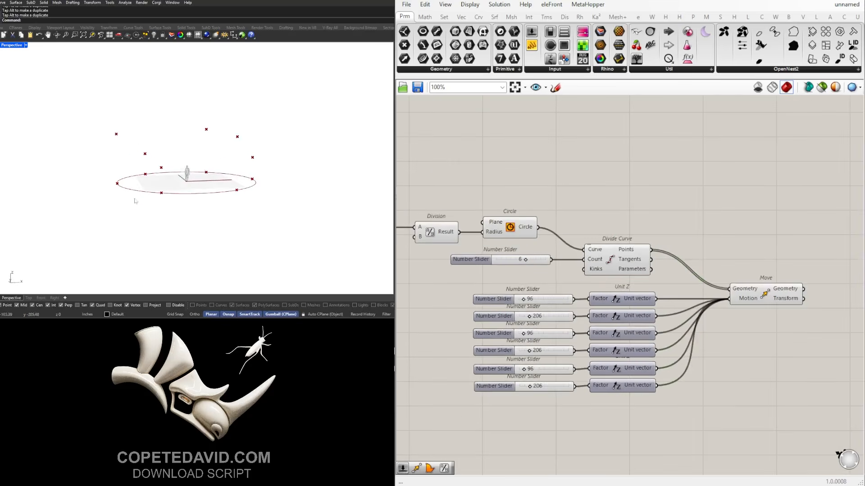
- Set the first three height sliders to 171, 228 and 251
{"action": "scroll", "coordinate": [600, 314], "scroll_direction": "up", "scroll_amount": 4}
{"action": "left_click_drag", "start_coordinate": [486, 277], "coordinate": [496, 280]}
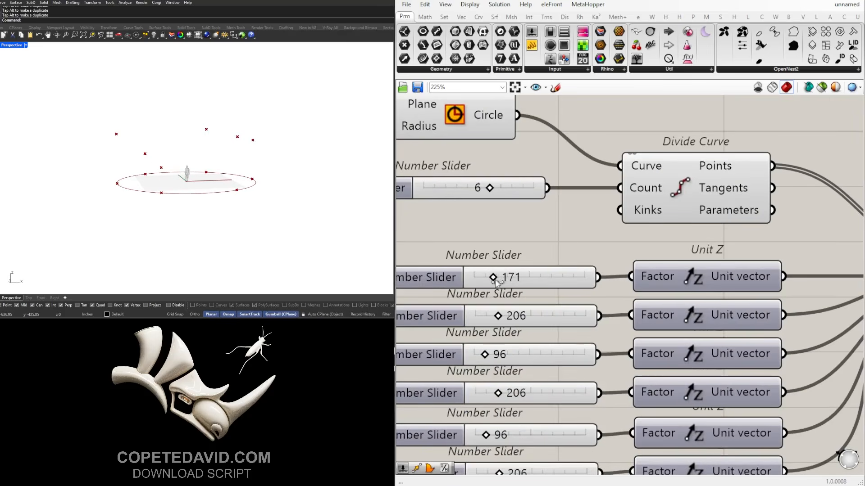
{"action": "left_click_drag", "start_coordinate": [499, 316], "coordinate": [520, 329]}
{"action": "scroll", "coordinate": [558, 263], "scroll_direction": "down", "scroll_amount": 2}
{"action": "scroll", "coordinate": [521, 334], "scroll_direction": "up", "scroll_amount": 2}
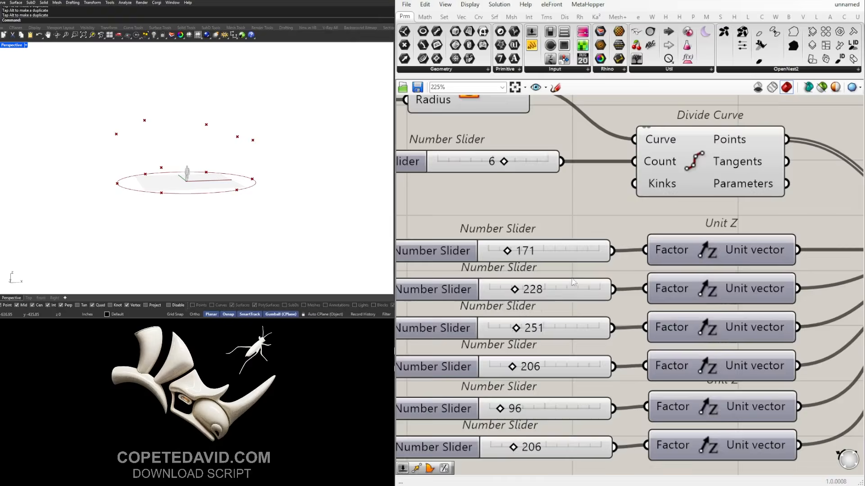
{"action": "scroll", "coordinate": [590, 261], "scroll_direction": "down", "scroll_amount": 5}
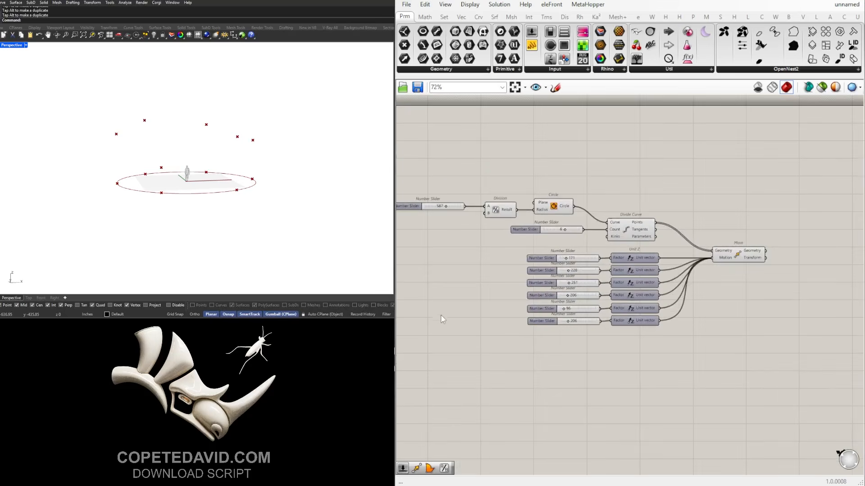
- Delete the five duplicate Unit Z components, keeping the first one and all six height sliders
{"action": "scroll", "coordinate": [576, 267], "scroll_direction": "up", "scroll_amount": 3}
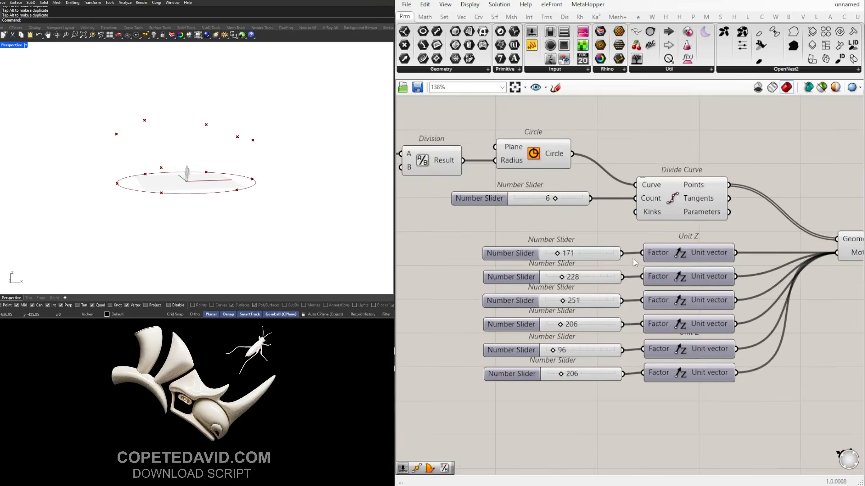
{"action": "scroll", "coordinate": [765, 406], "scroll_direction": "down", "scroll_amount": 1}
{"action": "left_click_drag", "start_coordinate": [787, 427], "coordinate": [703, 289]}
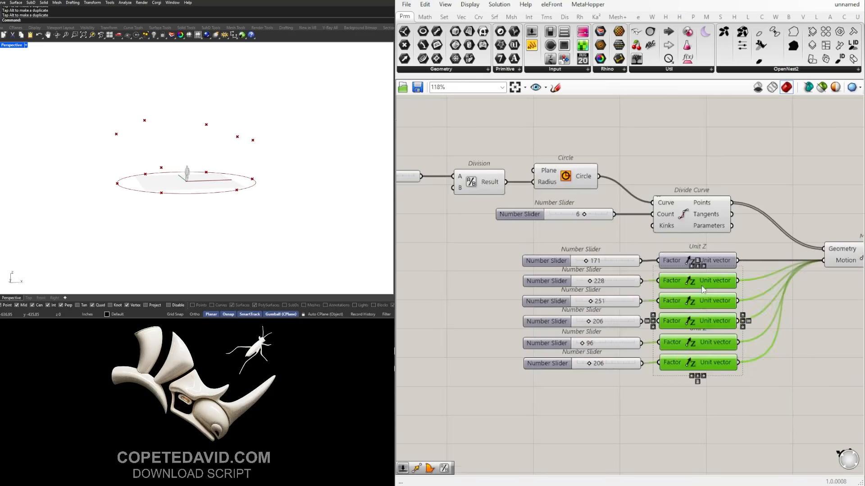
{"action": "key", "text": "Delete"}
- Connect all six height sliders to the remaining Unit Z's Factor input and center Unit Z beside them
{"action": "scroll", "coordinate": [651, 290], "scroll_direction": "up", "scroll_amount": 2}
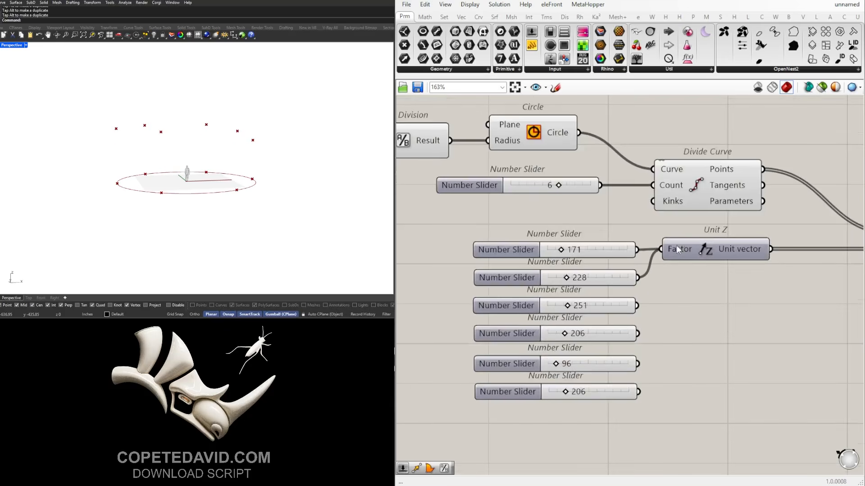
{"action": "left_click_drag", "start_coordinate": [636, 305], "coordinate": [661, 249], "text": "shift"}
{"action": "left_click_drag", "start_coordinate": [638, 334], "coordinate": [670, 256], "text": "shift"}
{"action": "left_click_drag", "start_coordinate": [638, 364], "coordinate": [668, 258], "text": "shift"}
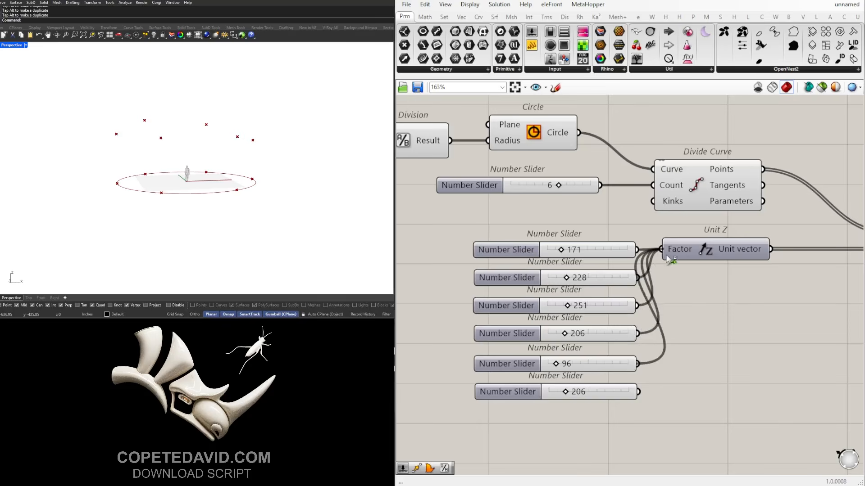
{"action": "left_click_drag", "start_coordinate": [639, 392], "coordinate": [743, 317], "text": "shift"}
{"action": "left_click", "coordinate": [696, 288]}
- Set the first height slider to 198 and the second to 236
{"action": "scroll", "coordinate": [588, 256], "scroll_direction": "up", "scroll_amount": 5}
{"action": "left_click_drag", "start_coordinate": [531, 246], "coordinate": [536, 254]}
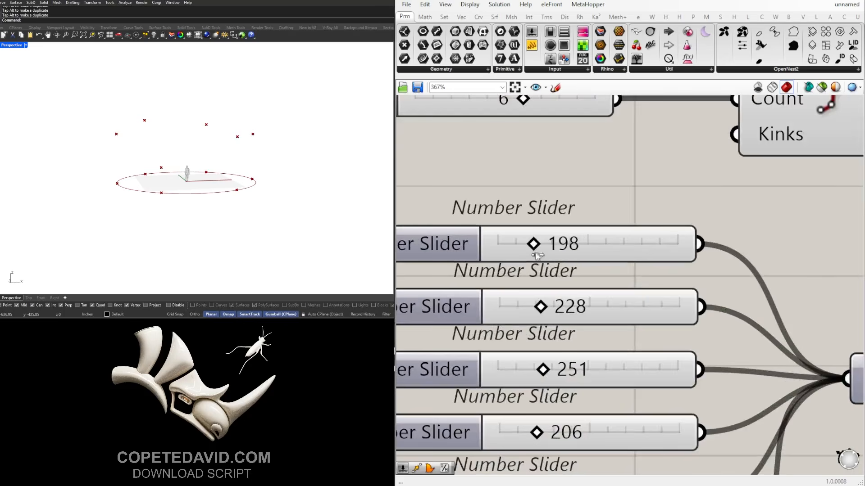
{"action": "mouse_move", "coordinate": [541, 306]}
{"action": "left_mouse_down"}
{"action": "mouse_move", "coordinate": [558, 306]}
{"action": "mouse_move", "coordinate": [543, 307]}
{"action": "left_mouse_up"}
{"action": "scroll", "coordinate": [524, 270], "scroll_direction": "down", "scroll_amount": 5}
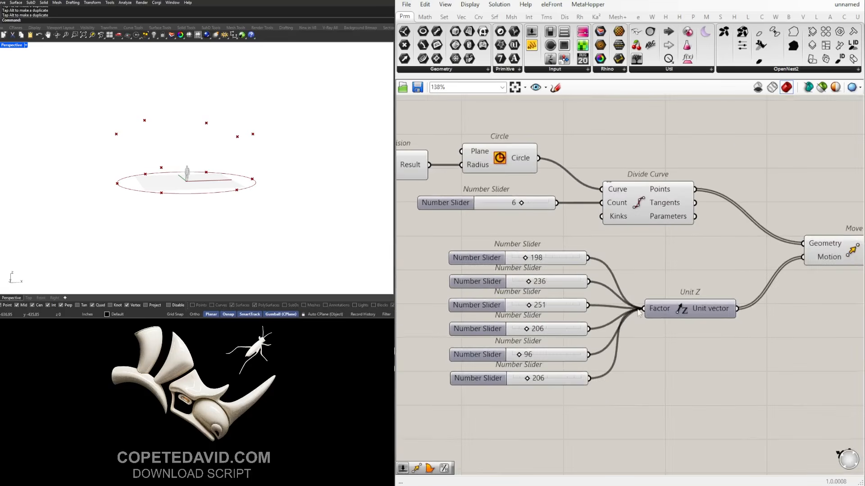
- Nudge Unit Z slightly upward and inspect the points raised by Move
{"action": "left_click", "coordinate": [680, 311]}
{"action": "left_click_drag", "start_coordinate": [677, 310], "coordinate": [681, 303]}
{"action": "left_click", "coordinate": [730, 276]}
{"action": "scroll", "coordinate": [730, 275], "scroll_direction": "down", "scroll_amount": 2}
{"action": "right_click_drag", "start_coordinate": [731, 276], "coordinate": [637, 277]}
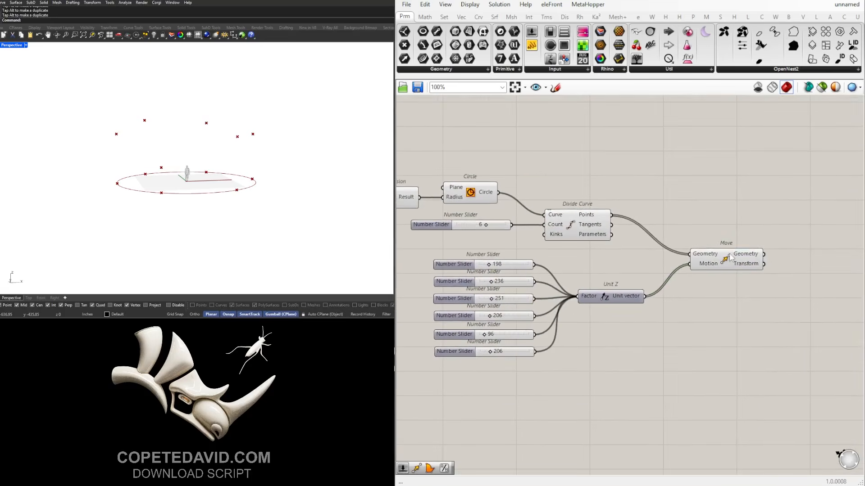
{"action": "left_click", "coordinate": [729, 256]}
{"action": "right_click_drag", "start_coordinate": [191, 138], "coordinate": [209, 148]}
{"action": "right_click_drag", "start_coordinate": [801, 266], "coordinate": [698, 290]}
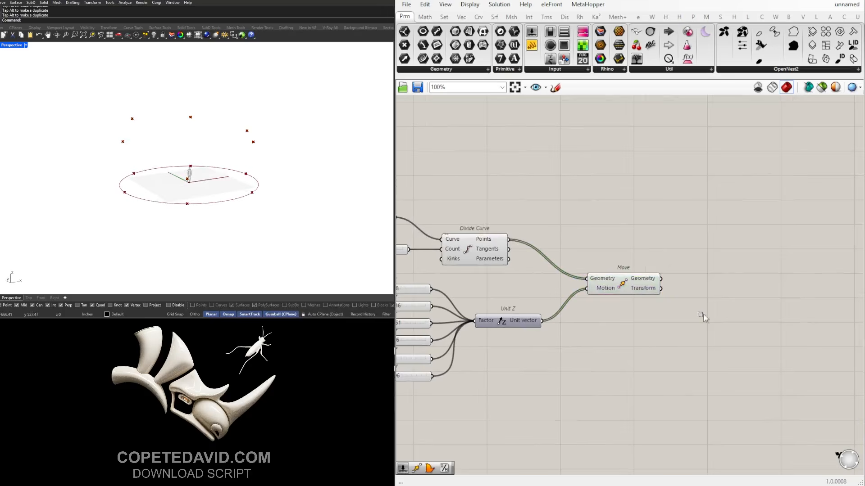
- Add an Interpolate component after Move and connect Move's Geometry output to its Vertices input
{"action": "scroll", "coordinate": [741, 288], "scroll_direction": "up", "scroll_amount": 2}
{"action": "double_click", "coordinate": [744, 292]}
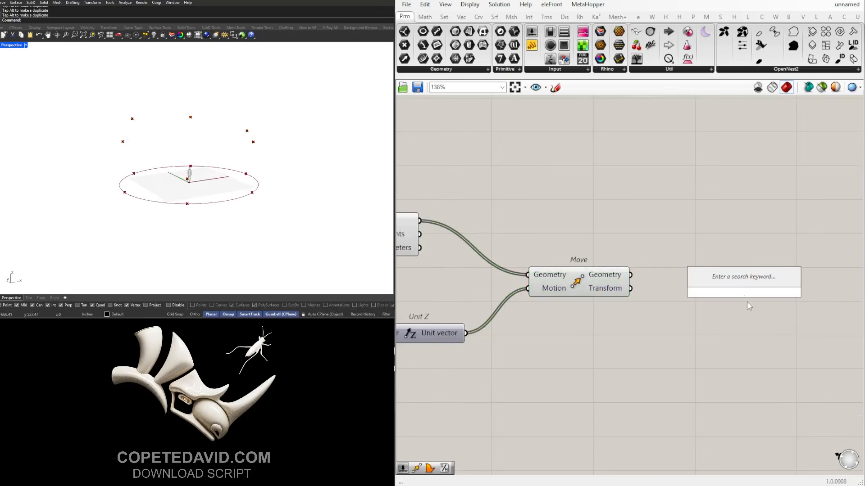
{"action": "type", "text": "INTER"}
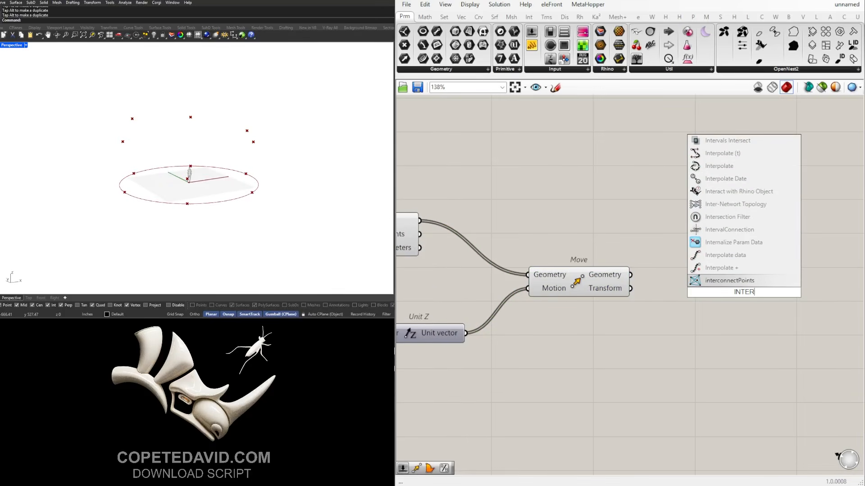
{"action": "type", "text": "P"}
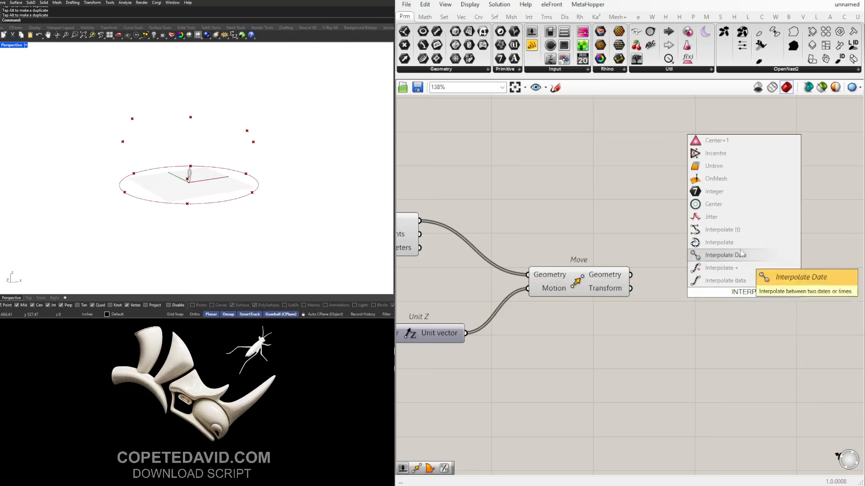
{"action": "left_click", "coordinate": [720, 243]}
{"action": "left_click_drag", "start_coordinate": [630, 275], "coordinate": [729, 294]}
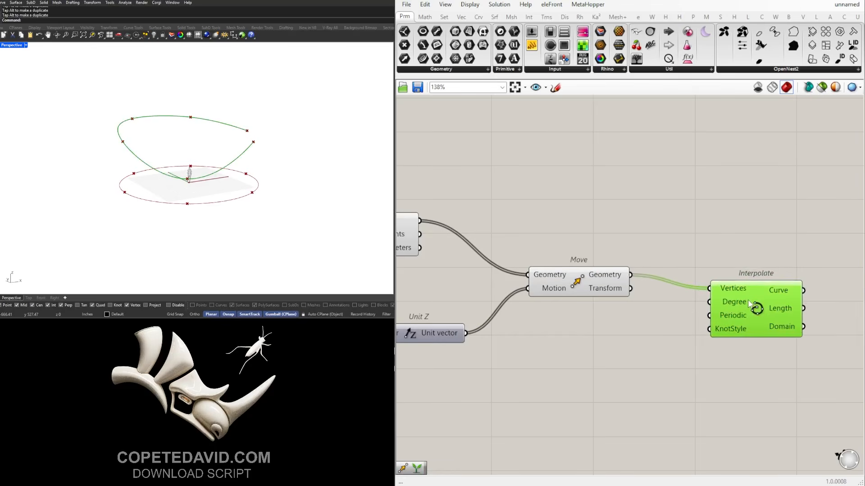
- Set Interpolate's Periodic input to True and check the closed curve from the side
{"action": "right_click_drag", "start_coordinate": [194, 180], "coordinate": [199, 204]}
{"action": "scroll", "coordinate": [720, 325], "scroll_direction": "up", "scroll_amount": 3}
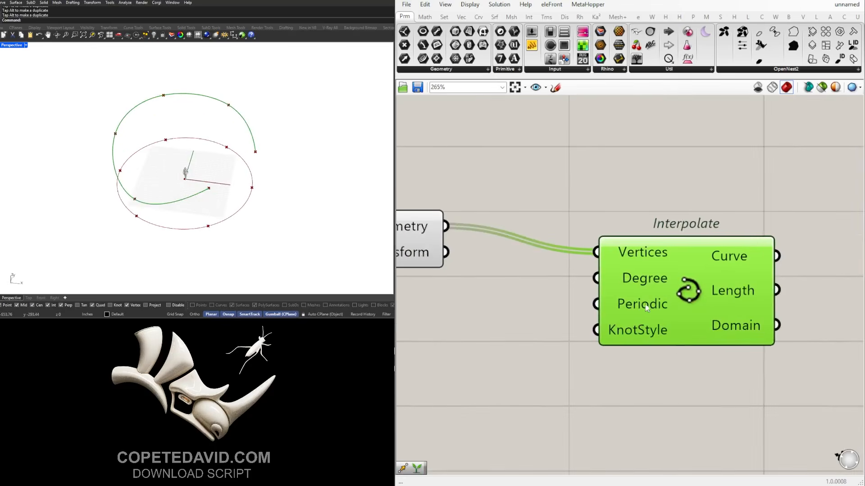
{"action": "right_click", "coordinate": [643, 305]}
{"action": "mouse_move", "coordinate": [713, 404]}
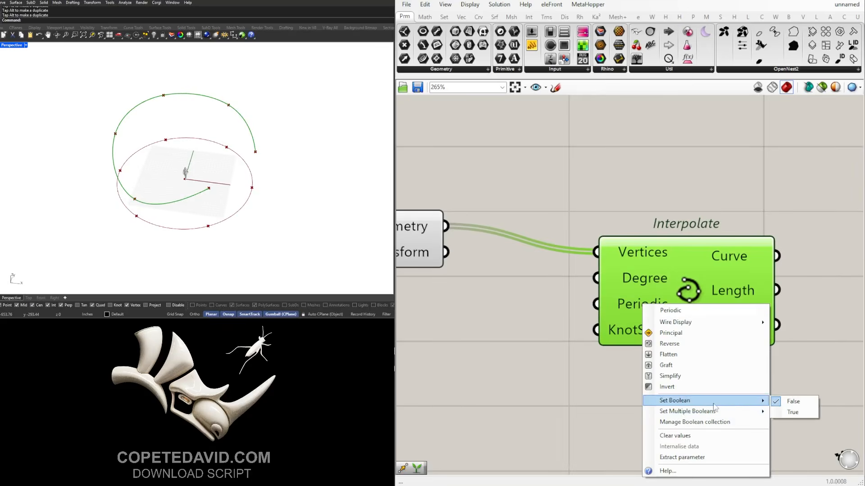
{"action": "left_click", "coordinate": [794, 412]}
{"action": "left_click", "coordinate": [727, 425]}
{"action": "right_click_drag", "start_coordinate": [160, 191], "coordinate": [181, 144]}
- Set the first three height sliders feeding Unit Z to 120
{"action": "scroll", "coordinate": [424, 242], "scroll_direction": "down", "scroll_amount": 2}
{"action": "right_click_drag", "start_coordinate": [423, 242], "coordinate": [833, 241]}
{"action": "scroll", "coordinate": [424, 261], "scroll_direction": "down", "scroll_amount": 2}
{"action": "right_click_drag", "start_coordinate": [423, 261], "coordinate": [559, 270]}
{"action": "scroll", "coordinate": [524, 270], "scroll_direction": "up", "scroll_amount": 3}
{"action": "double_click", "coordinate": [482, 252]}
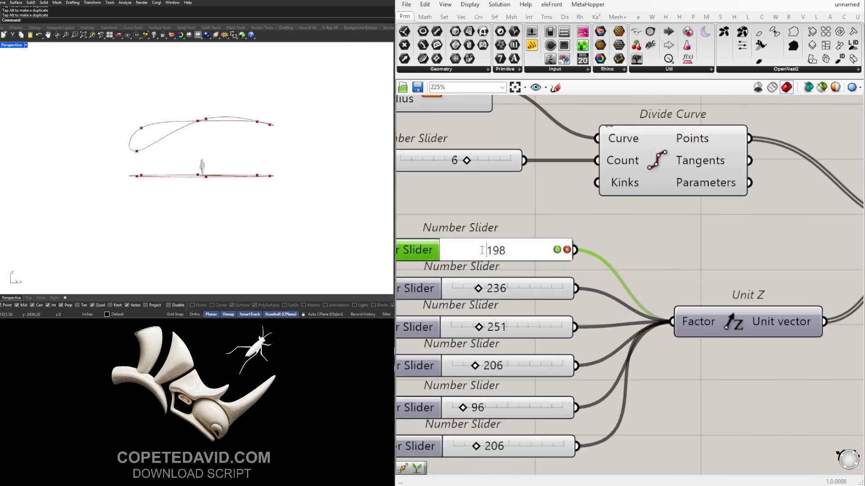
{"action": "type", "text": "120"}
{"action": "key", "text": "Return"}
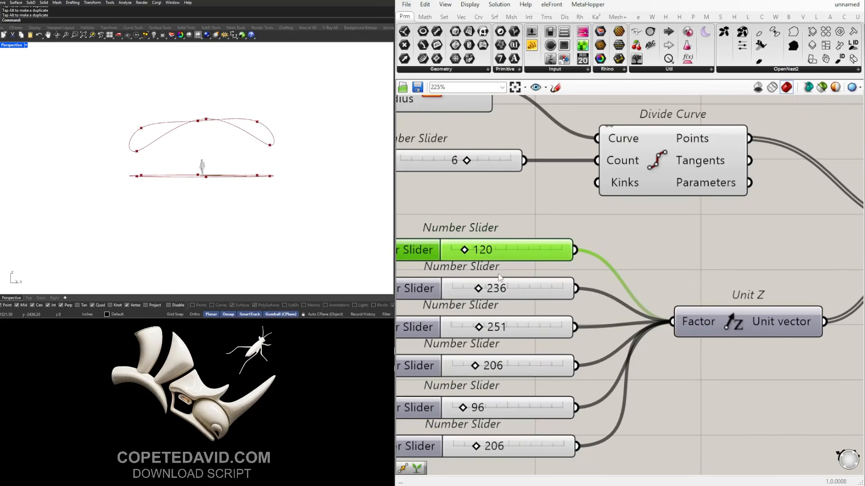
{"action": "double_click", "coordinate": [491, 289]}
{"action": "type", "text": "120"}
{"action": "key", "text": "Return"}
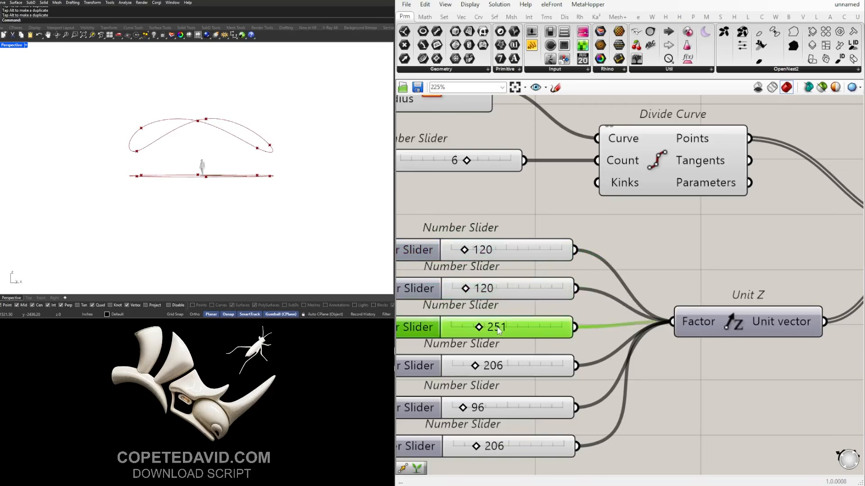
{"action": "double_click", "coordinate": [494, 328]}
{"action": "type", "text": "120"}
{"action": "key", "text": "Return"}
- Set the last three height sliders to 120 and check the leveled curve above the base circle
{"action": "double_click", "coordinate": [496, 366]}
{"action": "type", "text": "120"}
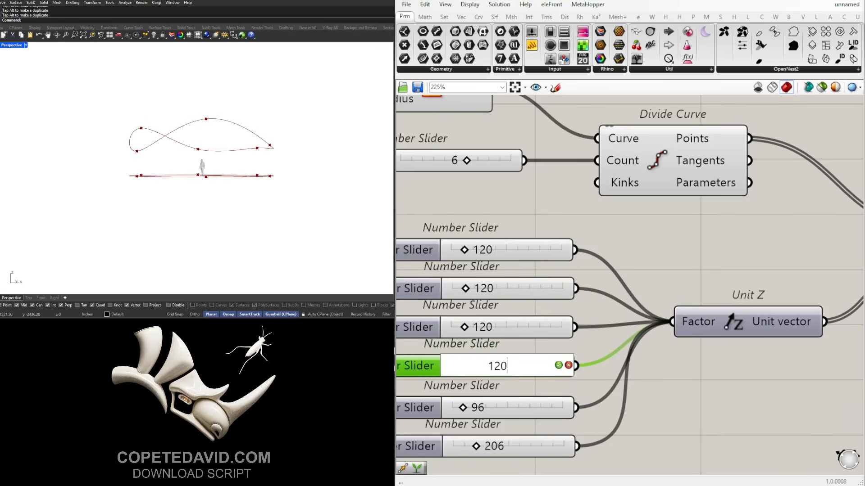
{"action": "key", "text": "Return"}
{"action": "double_click", "coordinate": [483, 408]}
{"action": "type", "text": "120"}
{"action": "key", "text": "Return"}
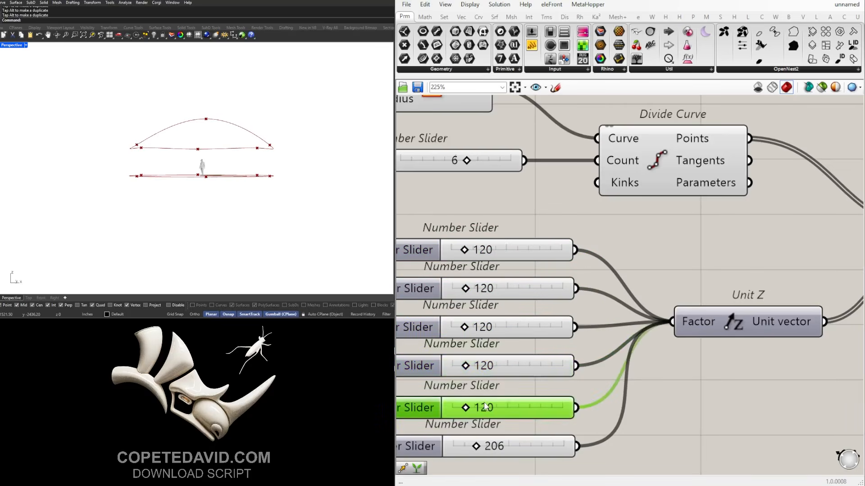
{"action": "double_click", "coordinate": [495, 450]}
{"action": "type", "text": "120"}
{"action": "key", "text": "Return"}
{"action": "scroll", "coordinate": [47, 163], "scroll_direction": "down", "scroll_amount": 4}
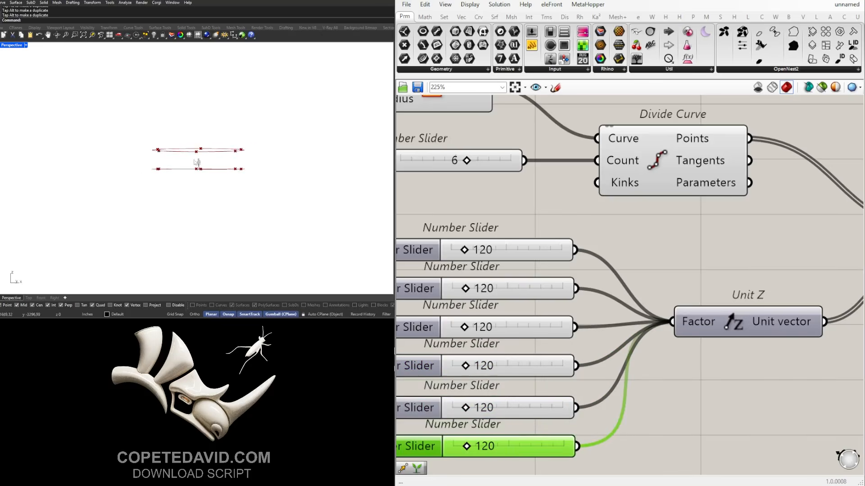
{"action": "right_click_drag", "start_coordinate": [46, 163], "coordinate": [41, 189]}
- Set the first height slider to 178 and the third to 174, and check the resulting wave in the curve
{"action": "right_click_drag", "start_coordinate": [663, 270], "coordinate": [756, 226]}
{"action": "left_click", "coordinate": [756, 225]}
{"action": "scroll", "coordinate": [591, 209], "scroll_direction": "up", "scroll_amount": 1}
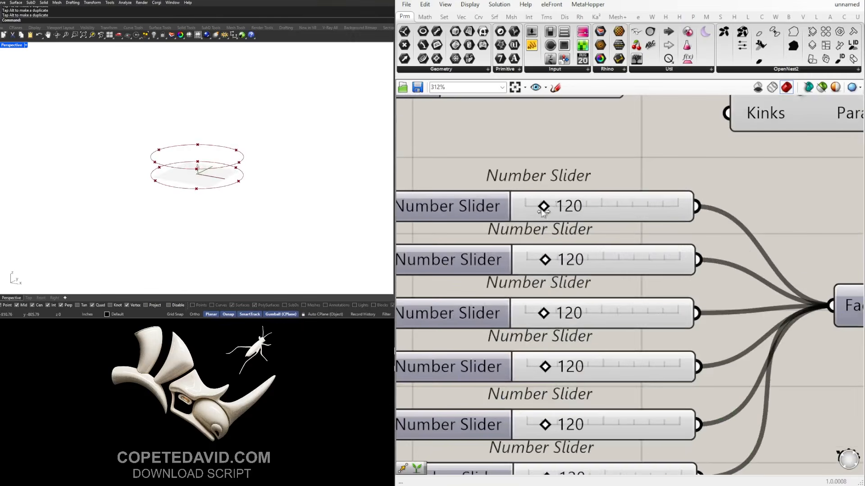
{"action": "left_click_drag", "start_coordinate": [545, 206], "coordinate": [550, 206]}
{"action": "scroll", "coordinate": [576, 262], "scroll_direction": "up", "scroll_amount": 1}
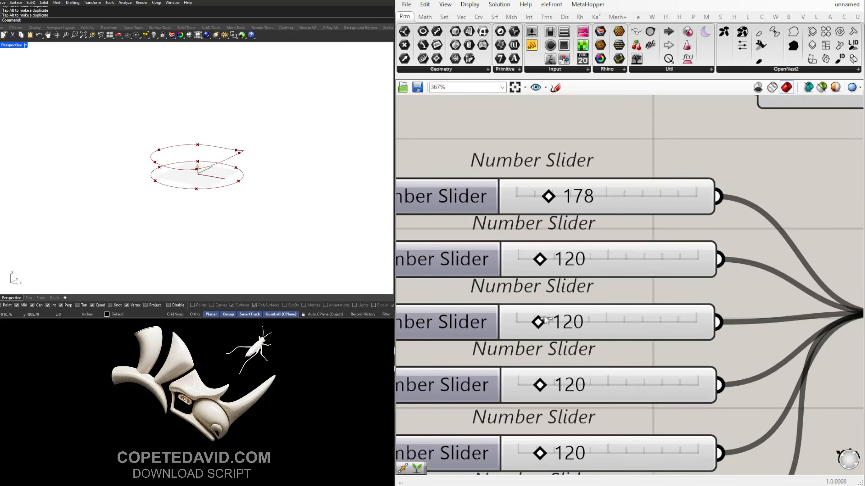
{"action": "left_click_drag", "start_coordinate": [539, 322], "coordinate": [548, 324]}
{"action": "mouse_move", "coordinate": [223, 172]}
{"action": "right_mouse_down"}
{"action": "mouse_move", "coordinate": [189, 151]}
{"action": "mouse_move", "coordinate": [212, 169]}
{"action": "right_mouse_up"}
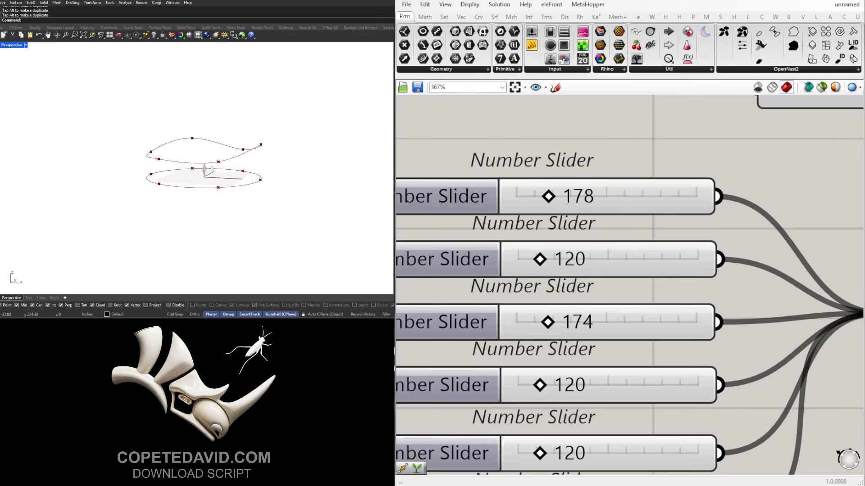
{"action": "scroll", "coordinate": [712, 289], "scroll_direction": "down", "scroll_amount": 2}
{"action": "right_click_drag", "start_coordinate": [781, 361], "coordinate": [724, 307]}
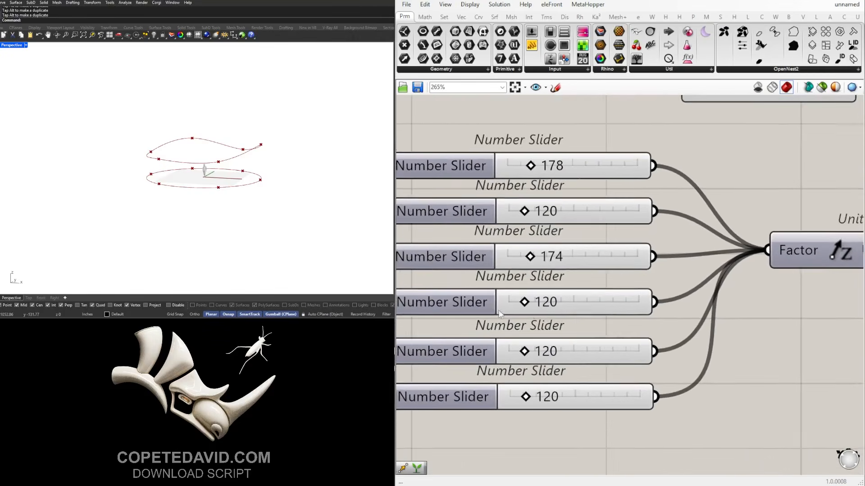
- Try raising the fourth height slider to 146 and the fifth to 142, undoing each change
{"action": "scroll", "coordinate": [522, 310], "scroll_direction": "up", "scroll_amount": 1}
{"action": "left_click_drag", "start_coordinate": [534, 302], "coordinate": [538, 302]}
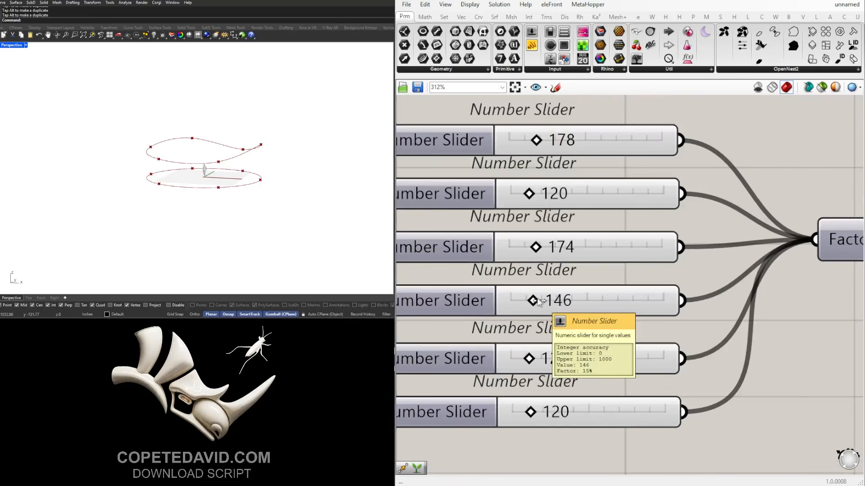
{"action": "key", "text": "ctrl+z"}
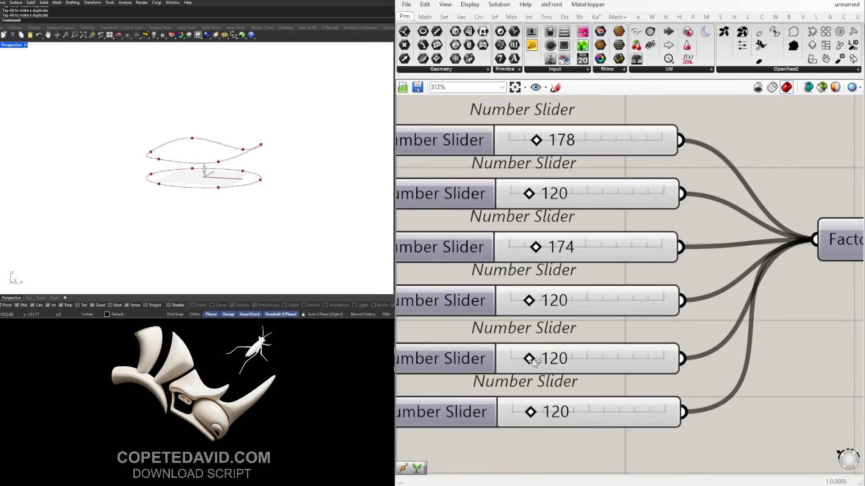
{"action": "left_click_drag", "start_coordinate": [535, 362], "coordinate": [538, 361]}
{"action": "right_click_drag", "start_coordinate": [198, 180], "coordinate": [240, 142]}
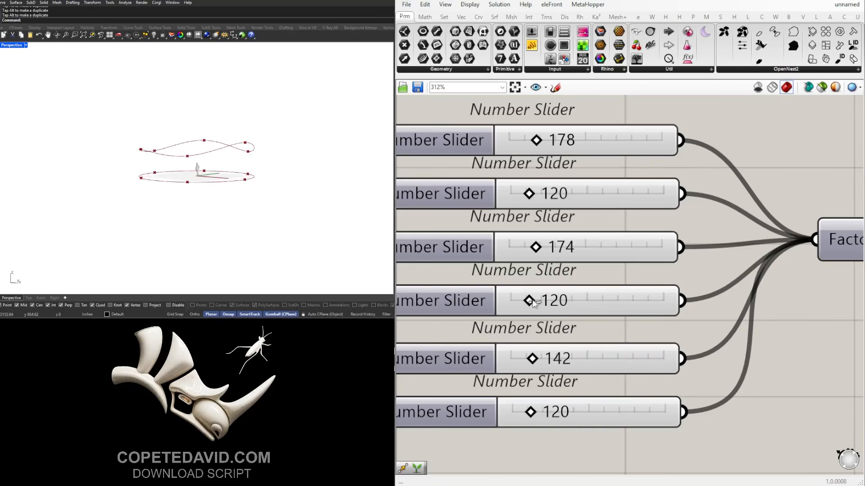
{"action": "key", "text": "ctrl+z"}
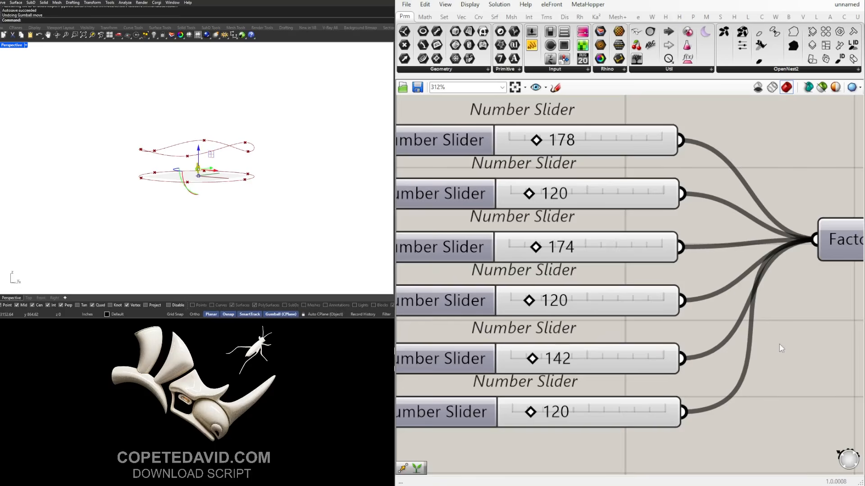
{"action": "key", "text": "ctrl+y"}
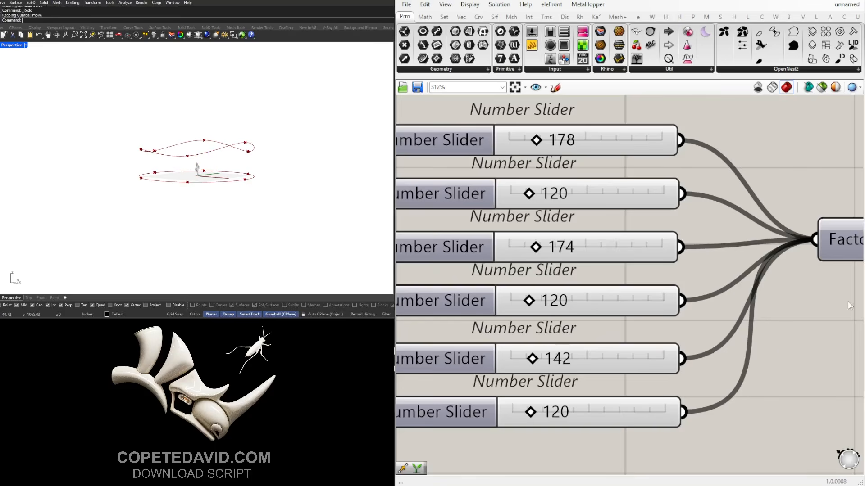
{"action": "key", "text": "ctrl+z"}
{"action": "scroll", "coordinate": [524, 412], "scroll_direction": "up", "scroll_amount": 2}
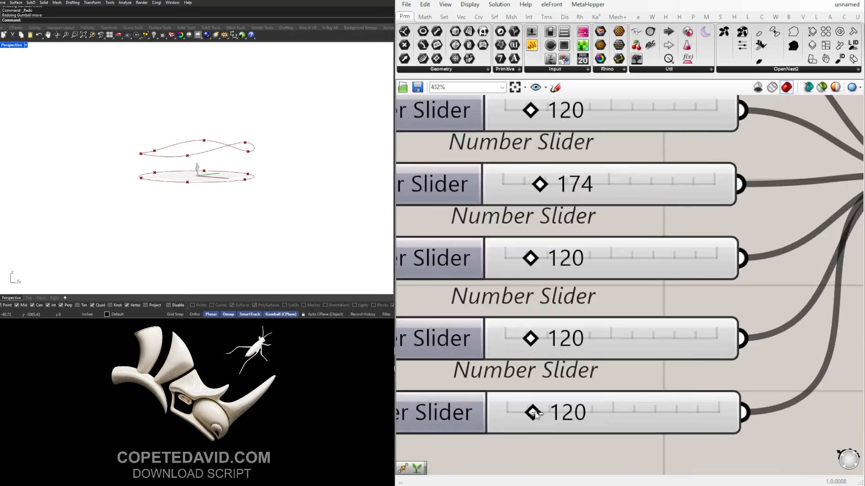
- Try the sixth height slider at 145, check the curve, and reset the slider to 120
{"action": "left_click_drag", "start_coordinate": [534, 413], "coordinate": [539, 413]}
{"action": "mouse_move", "coordinate": [194, 171]}
{"action": "right_mouse_down"}
{"action": "mouse_move", "coordinate": [155, 204]}
{"action": "mouse_move", "coordinate": [124, 185]}
{"action": "mouse_move", "coordinate": [183, 176]}
{"action": "right_mouse_up"}
{"action": "left_click", "coordinate": [577, 413]}
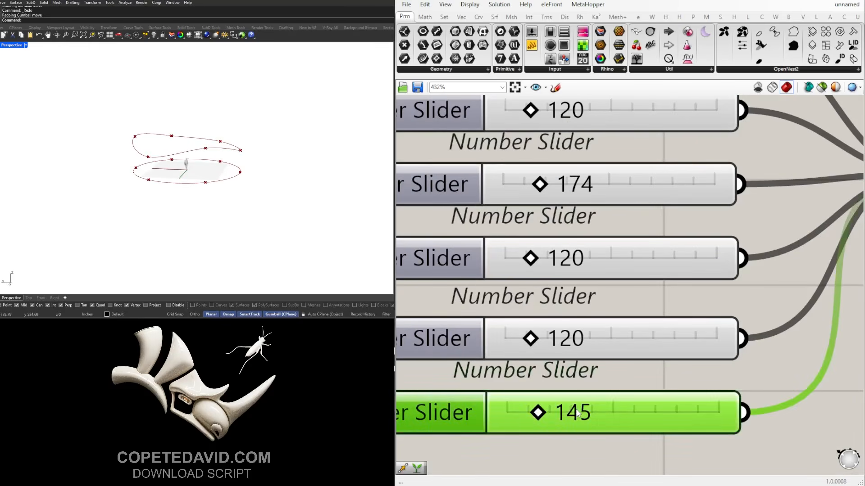
{"action": "double_click", "coordinate": [577, 413]}
{"action": "type", "text": "12"}
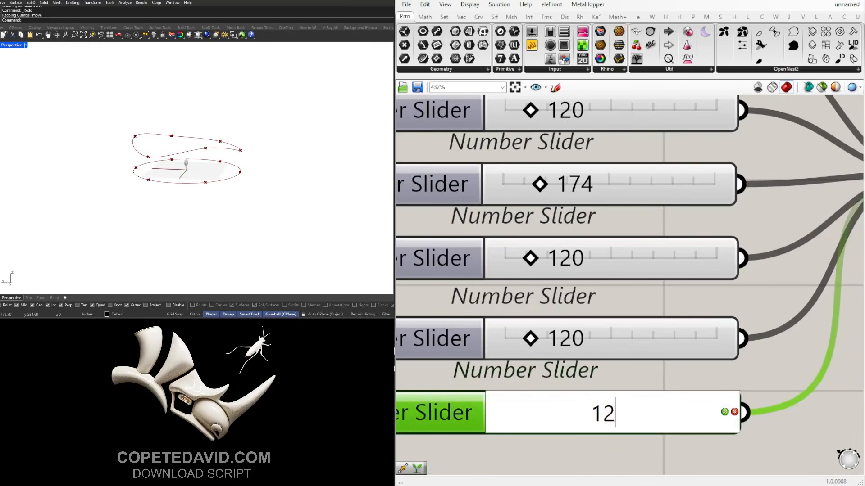
{"action": "type", "text": "0"}
{"action": "key", "text": "Return"}
{"action": "right_click_drag", "start_coordinate": [252, 129], "coordinate": [241, 154]}
- Shift Unit Z slightly and select the Move component to examine its raised points along the curve
{"action": "scroll", "coordinate": [747, 218], "scroll_direction": "down", "scroll_amount": 2}
{"action": "right_click_drag", "start_coordinate": [818, 241], "coordinate": [665, 284]}
{"action": "scroll", "coordinate": [805, 253], "scroll_direction": "down", "scroll_amount": 1}
{"action": "right_click_drag", "start_coordinate": [797, 253], "coordinate": [635, 267]}
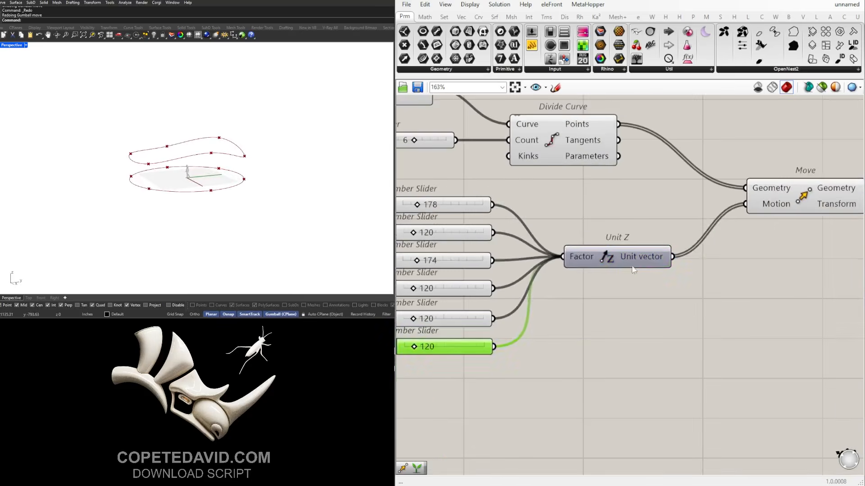
{"action": "left_click_drag", "start_coordinate": [632, 268], "coordinate": [649, 264]}
{"action": "scroll", "coordinate": [169, 155], "scroll_direction": "up", "scroll_amount": 6}
{"action": "scroll", "coordinate": [744, 225], "scroll_direction": "down", "scroll_amount": 2}
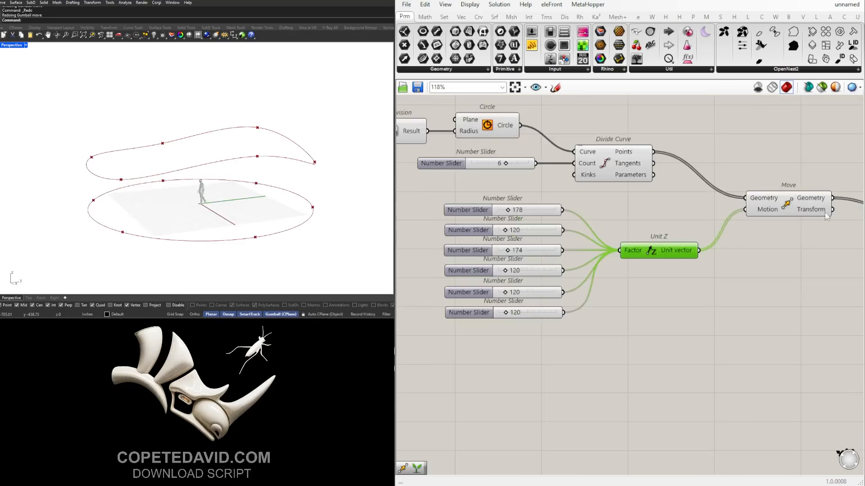
{"action": "left_click", "coordinate": [800, 209]}
{"action": "right_click_drag", "start_coordinate": [310, 131], "coordinate": [265, 125]}
- Set the third height slider to 197 and the fifth to 169, checking the wave from several angles
{"action": "scroll", "coordinate": [500, 238], "scroll_direction": "up", "scroll_amount": 5}
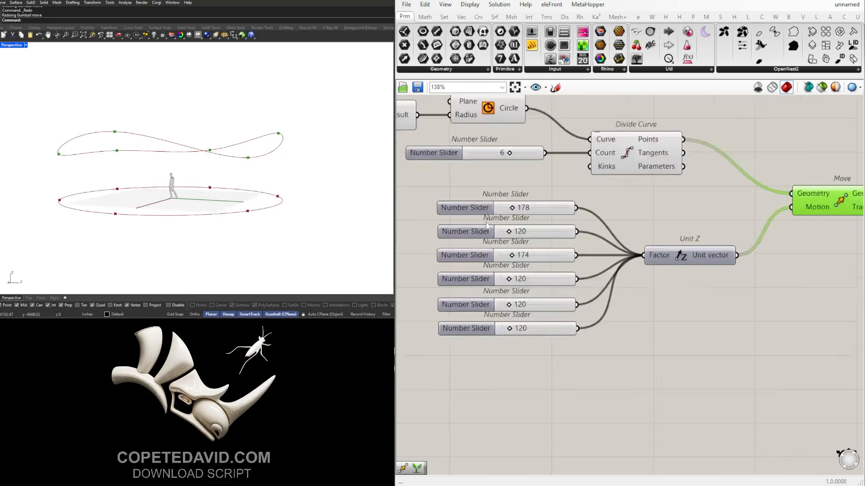
{"action": "left_click_drag", "start_coordinate": [520, 267], "coordinate": [522, 270]}
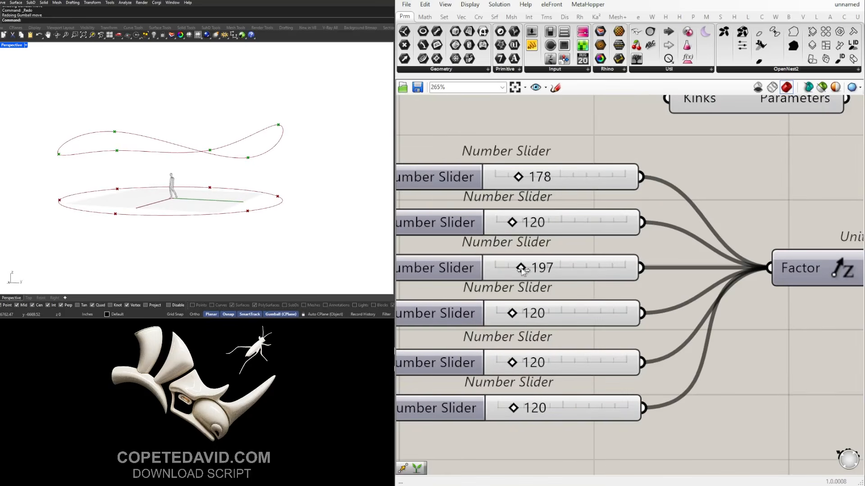
{"action": "right_click_drag", "start_coordinate": [330, 136], "coordinate": [162, 172]}
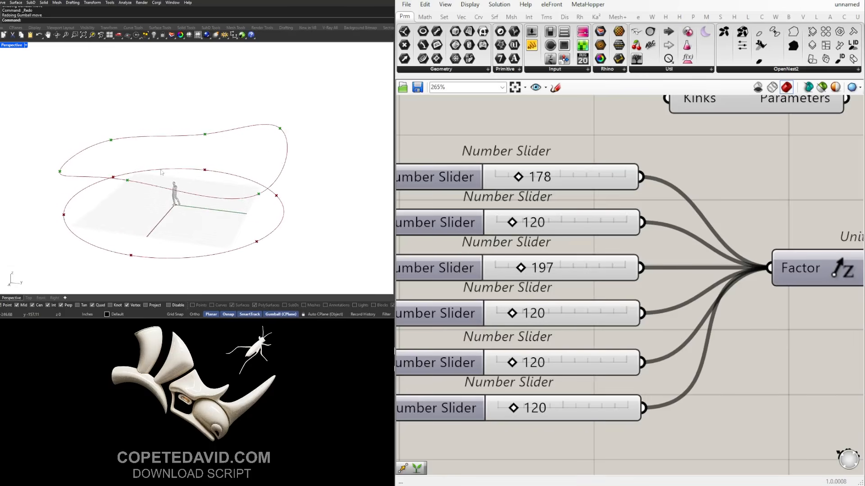
{"action": "right_click_drag", "start_coordinate": [224, 157], "coordinate": [198, 147]}
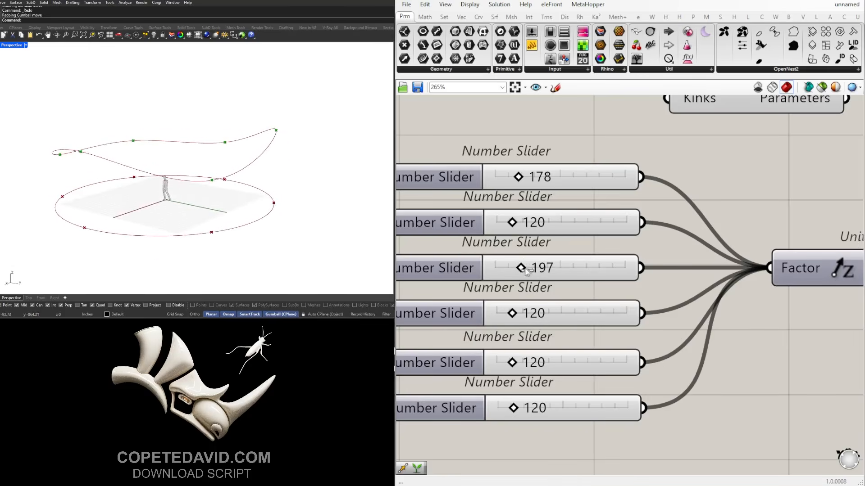
{"action": "left_click", "coordinate": [549, 314]}
{"action": "left_click_drag", "start_coordinate": [511, 362], "coordinate": [518, 366]}
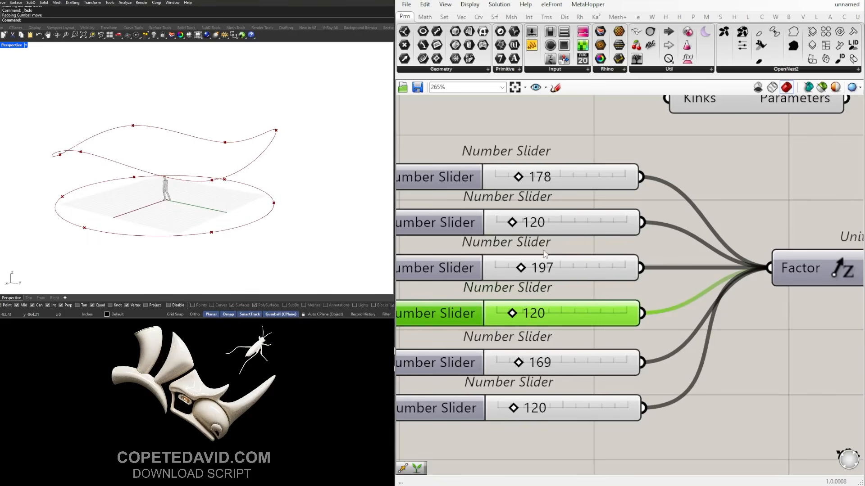
{"action": "mouse_move", "coordinate": [224, 138]}
{"action": "right_mouse_down"}
{"action": "mouse_move", "coordinate": [236, 116]}
{"action": "mouse_move", "coordinate": [215, 135]}
{"action": "mouse_move", "coordinate": [230, 142]}
{"action": "right_mouse_up"}
{"action": "left_click", "coordinate": [726, 193]}
- Move the six height sliders together farther away from Unit Z
{"action": "scroll", "coordinate": [723, 200], "scroll_direction": "down", "scroll_amount": 5}
{"action": "right_click_drag", "start_coordinate": [769, 249], "coordinate": [711, 266]}
{"action": "right_click_drag", "start_coordinate": [626, 320], "coordinate": [692, 343]}
{"action": "left_click_drag", "start_coordinate": [706, 384], "coordinate": [480, 233]}
{"action": "left_click", "coordinate": [651, 406]}
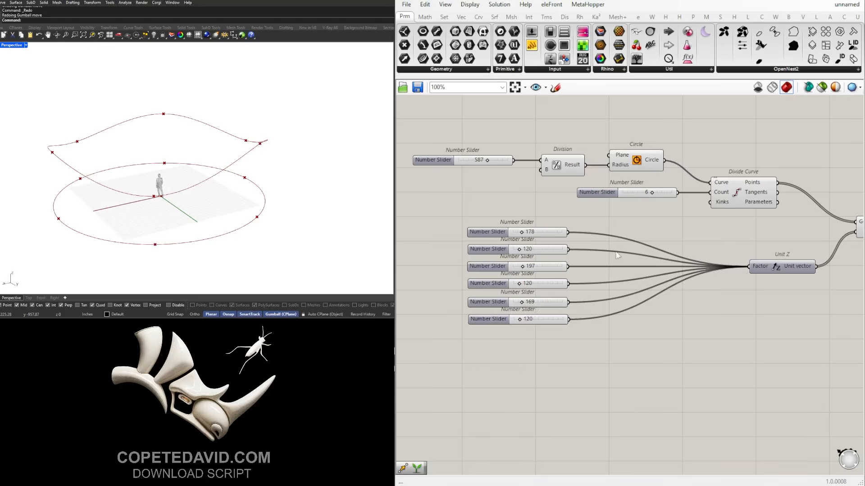
- Add a Gene Pool component below the height sliders and enlarge it to show all its genes
{"action": "double_click", "coordinate": [625, 379]}
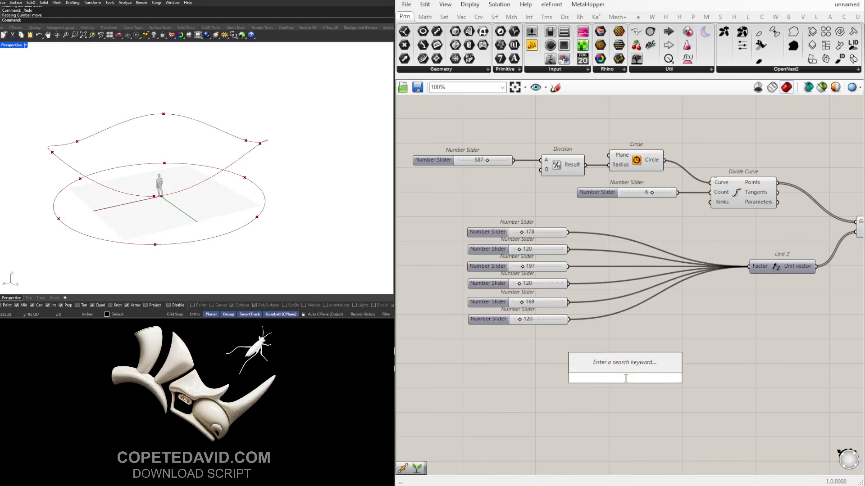
{"action": "type", "text": "GENE"}
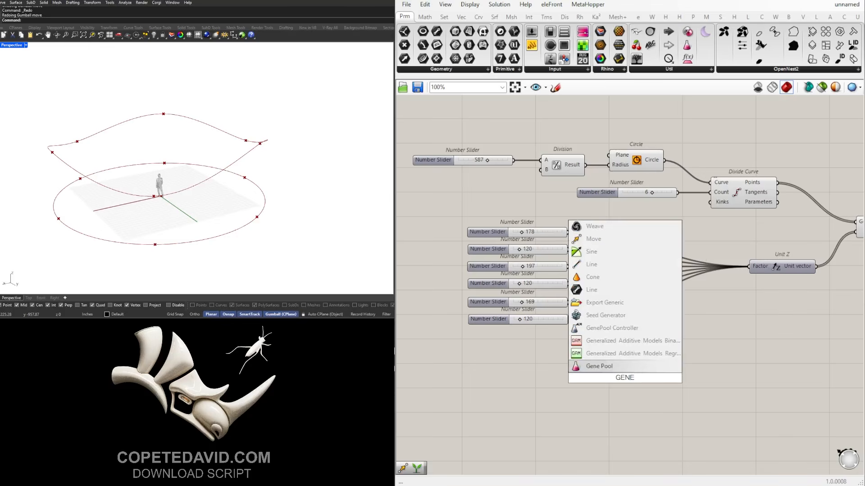
{"action": "key", "text": "Return"}
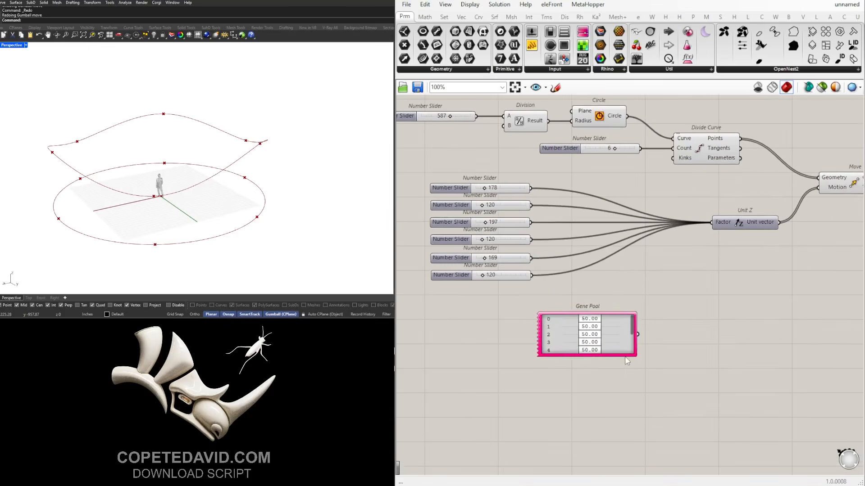
{"action": "left_click_drag", "start_coordinate": [623, 355], "coordinate": [559, 406]}
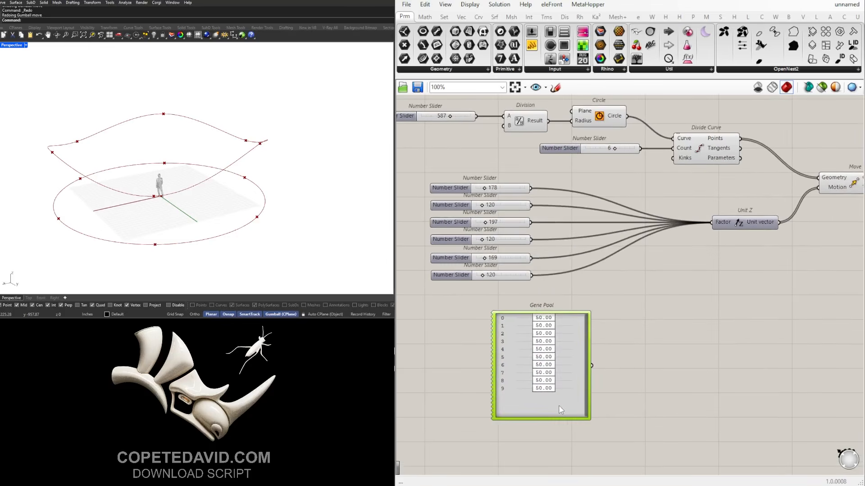
- Configure the Gene Pool with a gene count of 6, a maximum of 300 and 0 decimals
{"action": "double_click", "coordinate": [523, 402]}
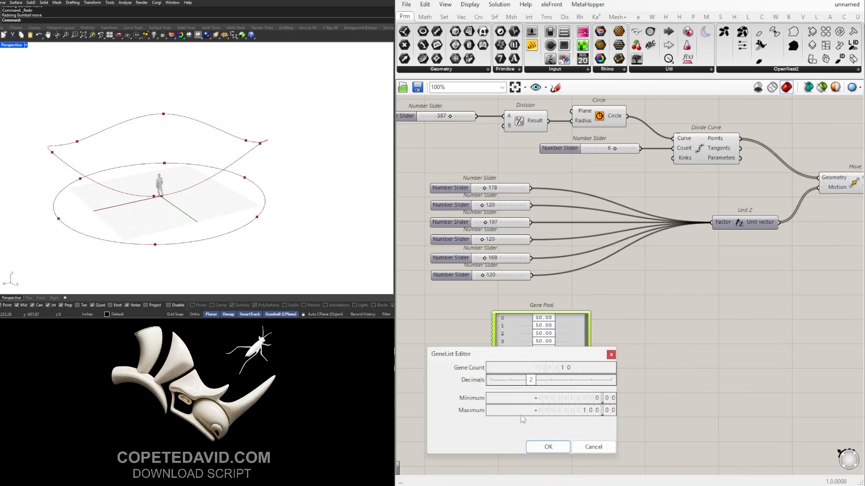
{"action": "double_click", "coordinate": [574, 368]}
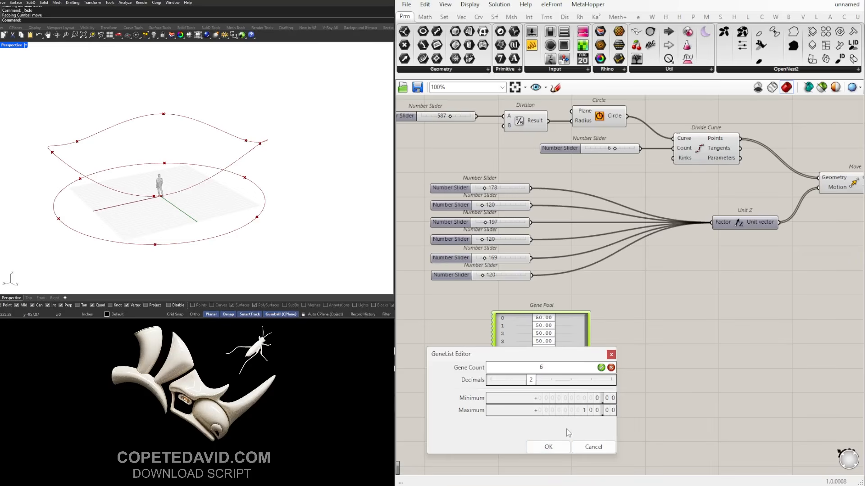
{"action": "double_click", "coordinate": [586, 411]}
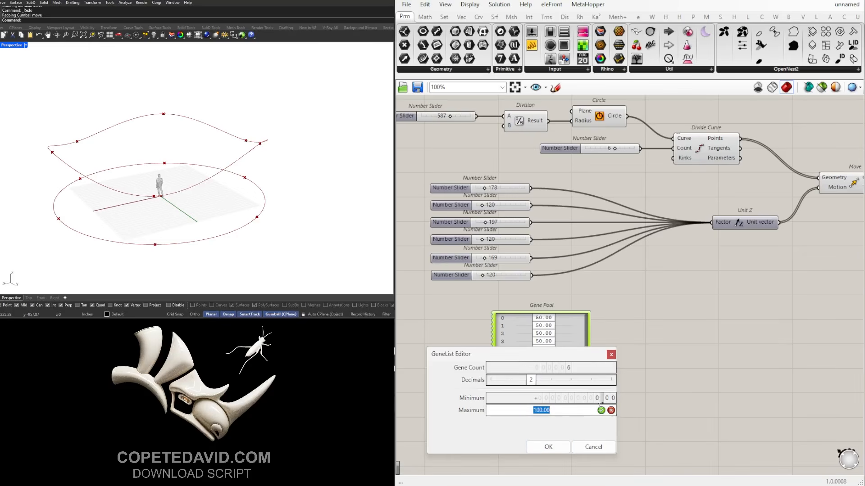
{"action": "type", "text": "300"}
{"action": "key", "text": "Return"}
{"action": "left_click_drag", "start_coordinate": [532, 382], "coordinate": [498, 385]}
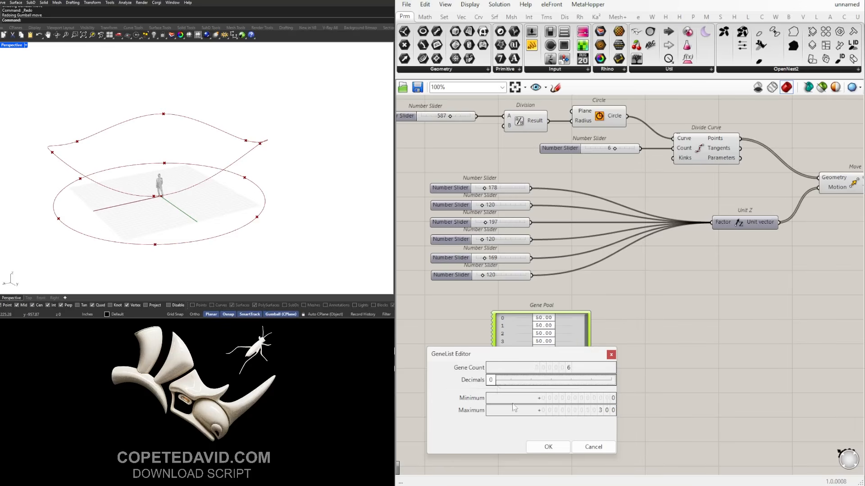
{"action": "left_click", "coordinate": [549, 447]}
- Shorten the Gene Pool to fit its six genes and adjust its placement under the sliders
{"action": "scroll", "coordinate": [471, 380], "scroll_direction": "up", "scroll_amount": 2}
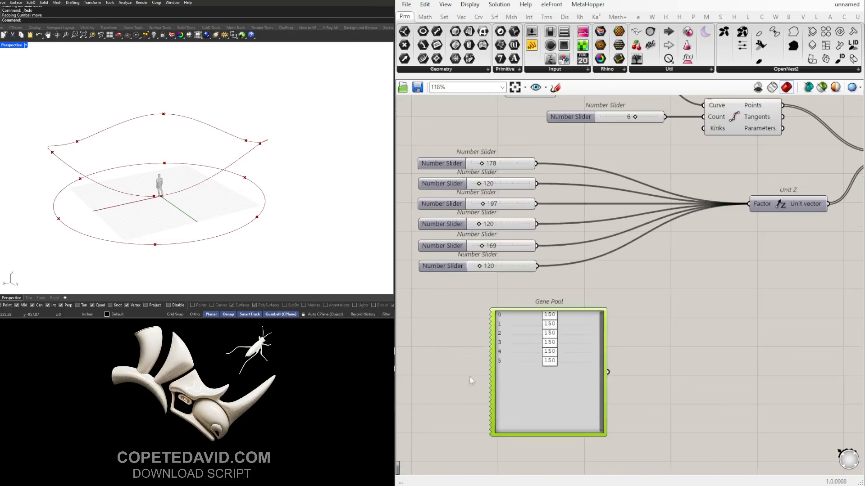
{"action": "left_click_drag", "start_coordinate": [544, 435], "coordinate": [545, 380]}
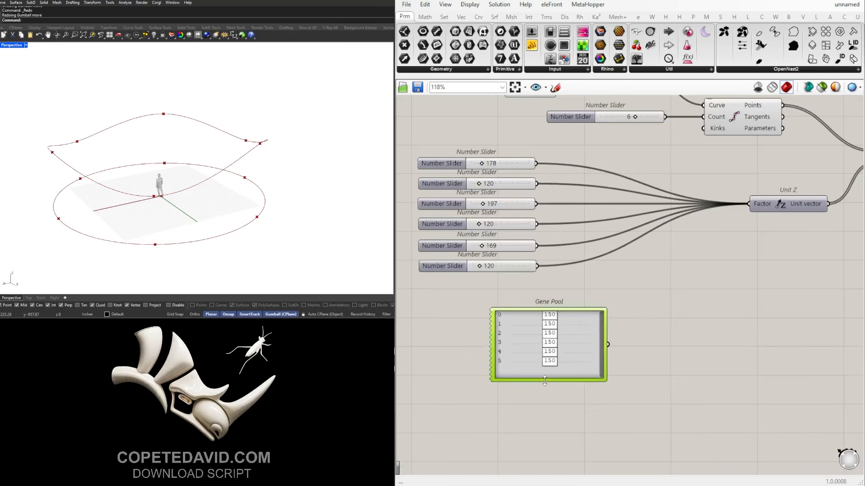
{"action": "left_click_drag", "start_coordinate": [593, 365], "coordinate": [555, 361]}
{"action": "left_click", "coordinate": [694, 302]}
- Gather the slider wires in a relay and connect the Gene Pool to Unit Z's Factor input in their place
{"action": "scroll", "coordinate": [744, 215], "scroll_direction": "down", "scroll_amount": 1}
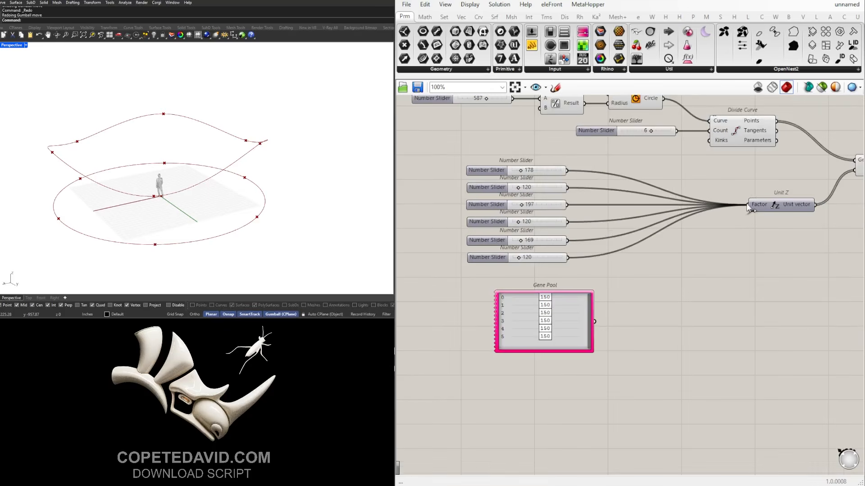
{"action": "double_click", "coordinate": [748, 205]}
{"action": "left_click_drag", "start_coordinate": [730, 209], "coordinate": [656, 209]}
{"action": "left_click", "coordinate": [643, 283]}
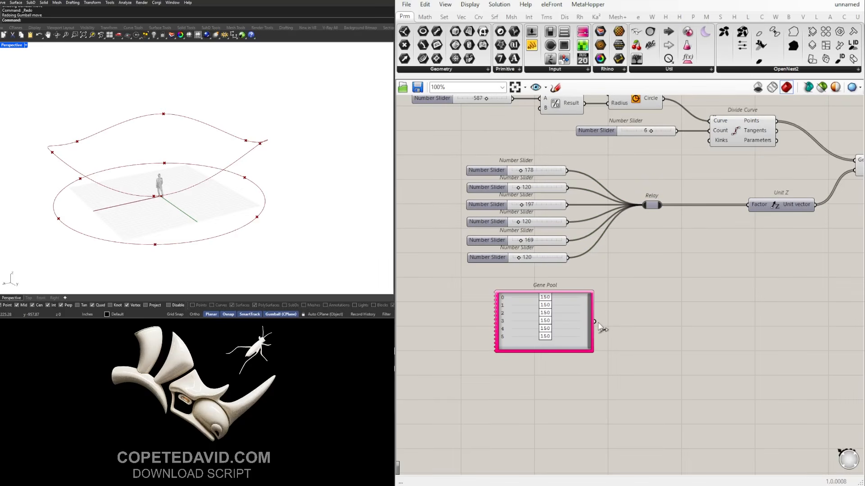
{"action": "left_click_drag", "start_coordinate": [598, 324], "coordinate": [748, 206]}
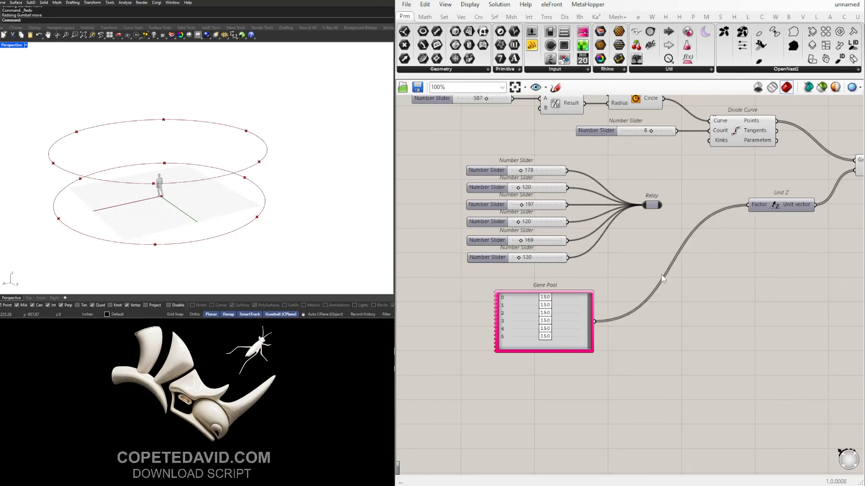
- Delete the six height sliders together with their relay
{"action": "left_click_drag", "start_coordinate": [663, 277], "coordinate": [512, 165]}
{"action": "scroll", "coordinate": [648, 198], "scroll_direction": "down", "scroll_amount": 1}
{"action": "right_click_drag", "start_coordinate": [647, 211], "coordinate": [710, 237]}
{"action": "left_click_drag", "start_coordinate": [717, 231], "coordinate": [648, 232]}
{"action": "key", "text": "Delete"}
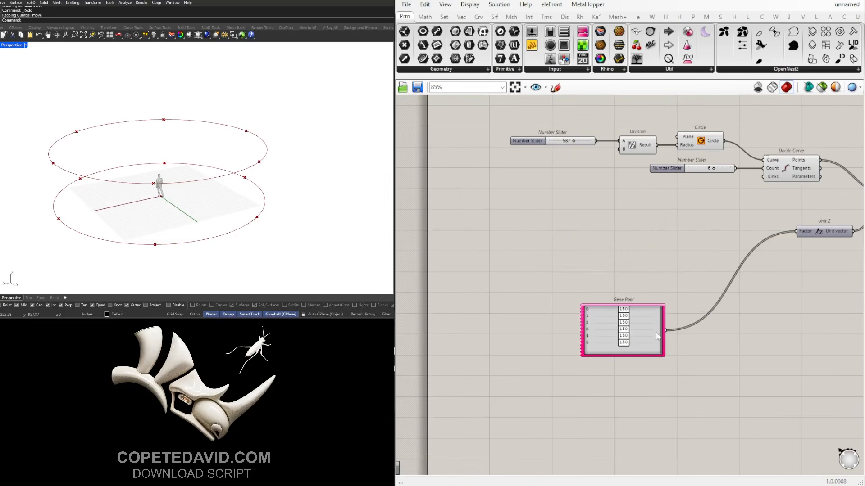
- Move the Gene Pool beside Unit Z and set gene 0 to 105 and genes 2 and 4 to 95
{"action": "left_click_drag", "start_coordinate": [657, 337], "coordinate": [678, 221]}
{"action": "scroll", "coordinate": [703, 213], "scroll_direction": "up", "scroll_amount": 6}
{"action": "left_click_drag", "start_coordinate": [704, 264], "coordinate": [668, 266]}
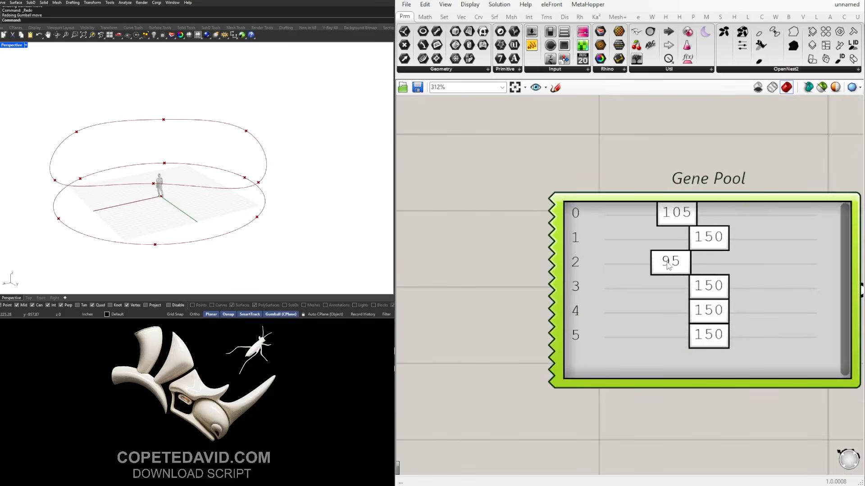
{"action": "left_click_drag", "start_coordinate": [708, 311], "coordinate": [673, 311]}
{"action": "right_click_drag", "start_coordinate": [248, 187], "coordinate": [243, 164]}
- Select the Move component and examine how its raised points shape the curve compared with the Gene Pool values
{"action": "scroll", "coordinate": [733, 227], "scroll_direction": "down", "scroll_amount": 5}
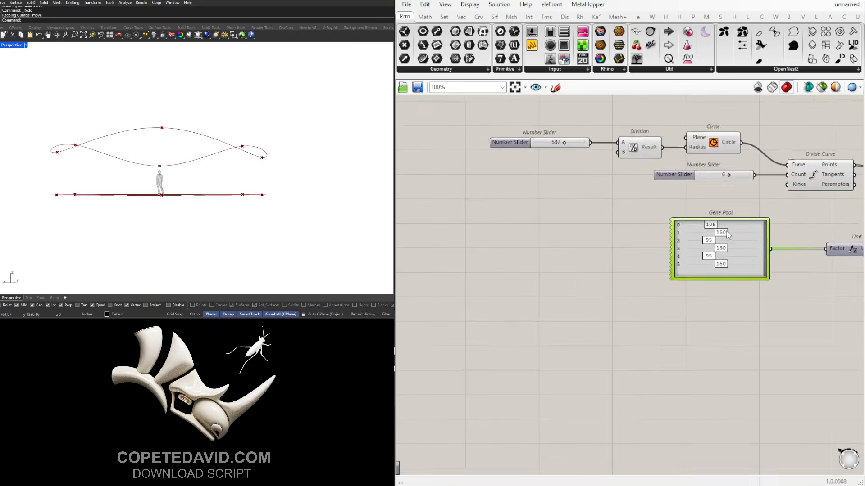
{"action": "right_click_drag", "start_coordinate": [682, 186], "coordinate": [608, 240]}
{"action": "scroll", "coordinate": [608, 240], "scroll_direction": "up", "scroll_amount": 1}
{"action": "scroll", "coordinate": [675, 268], "scroll_direction": "down", "scroll_amount": 2}
{"action": "right_click_drag", "start_coordinate": [849, 294], "coordinate": [725, 286]}
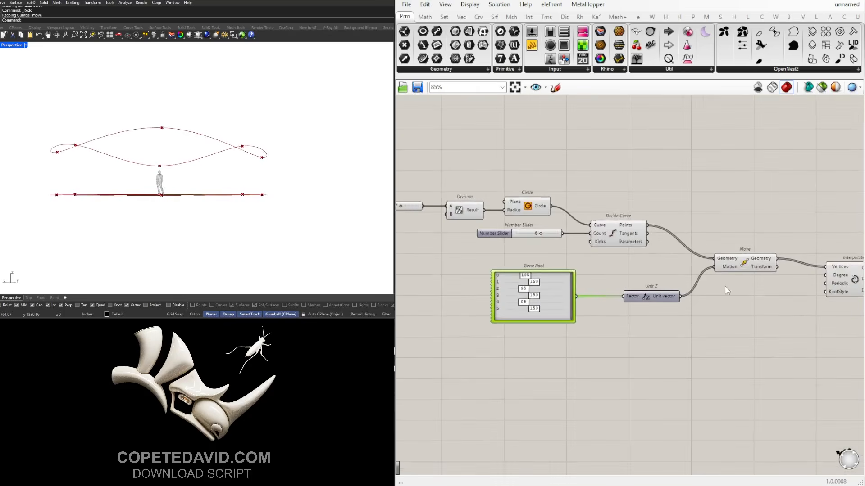
{"action": "left_click", "coordinate": [747, 265]}
{"action": "right_click_drag", "start_coordinate": [167, 172], "coordinate": [216, 175]}
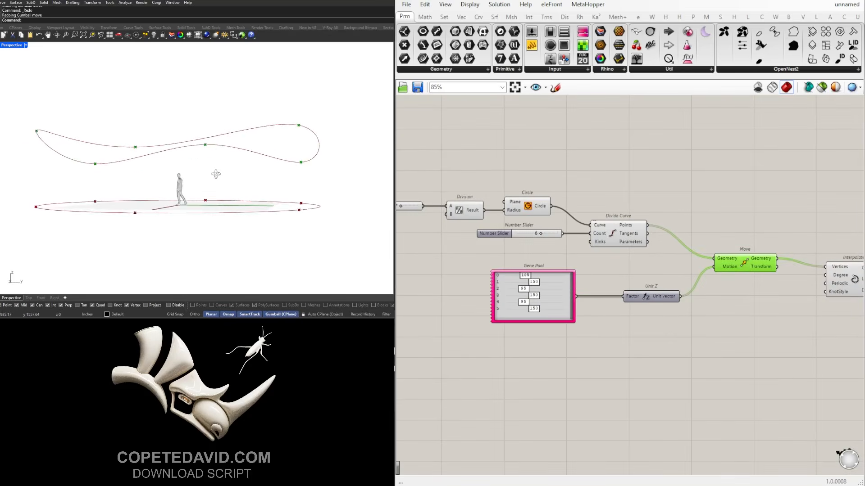
{"action": "scroll", "coordinate": [493, 274], "scroll_direction": "up", "scroll_amount": 5}
{"action": "scroll", "coordinate": [560, 284], "scroll_direction": "up", "scroll_amount": 2}
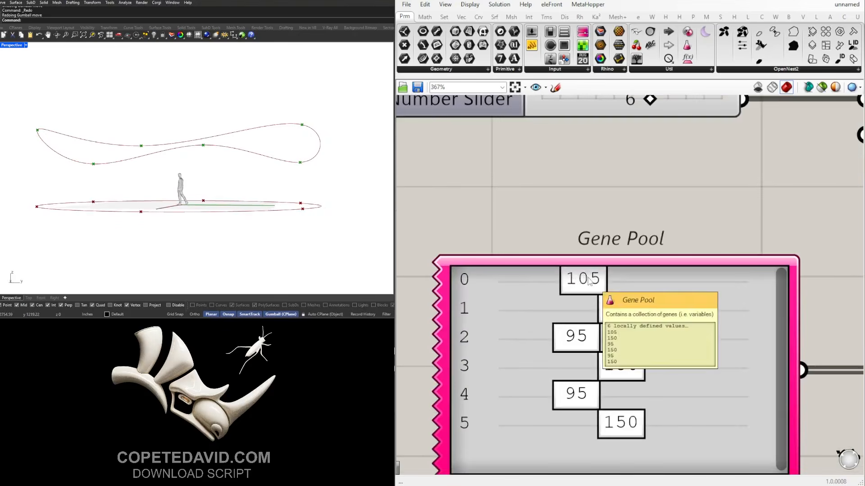
- Set the Gene Pool's gene 0 to 200 and genes 2 and 4 to 197
{"action": "left_click_drag", "start_coordinate": [562, 280], "coordinate": [672, 277]}
{"action": "left_click_drag", "start_coordinate": [571, 336], "coordinate": [654, 337]}
{"action": "left_click_drag", "start_coordinate": [592, 390], "coordinate": [676, 391]}
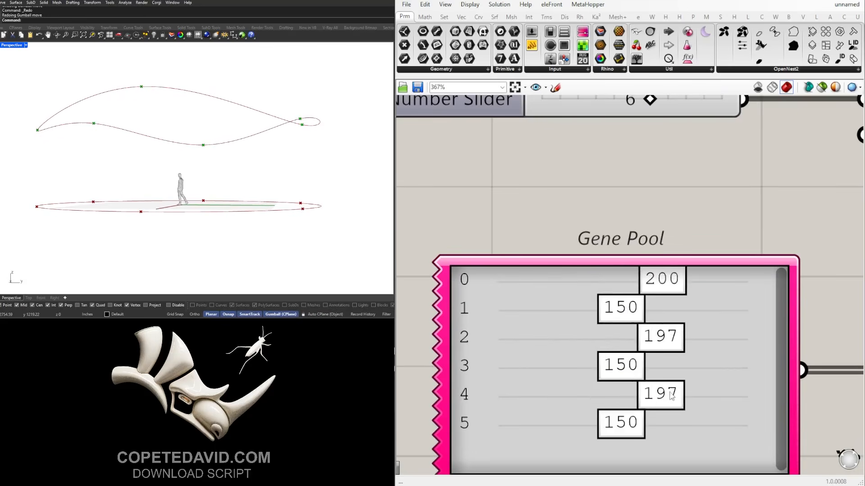
{"action": "scroll", "coordinate": [295, 202], "scroll_direction": "down", "scroll_amount": 5}
{"action": "mouse_move", "coordinate": [291, 205]}
{"action": "right_mouse_down"}
{"action": "mouse_move", "coordinate": [264, 198]}
{"action": "mouse_move", "coordinate": [92, 215]}
{"action": "right_mouse_up"}
{"action": "scroll", "coordinate": [621, 299], "scroll_direction": "down", "scroll_amount": 8}
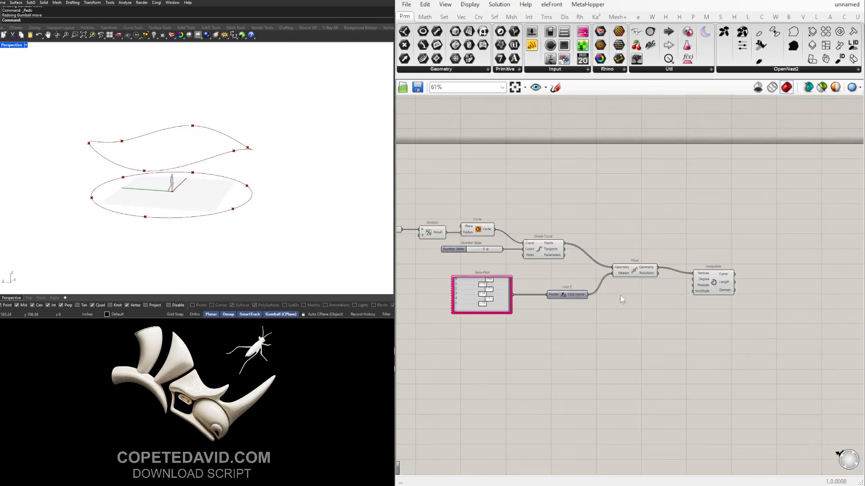
- Move the Interpolate component closer to the Move component
{"action": "left_click", "coordinate": [705, 280]}
{"action": "left_click", "coordinate": [650, 218]}
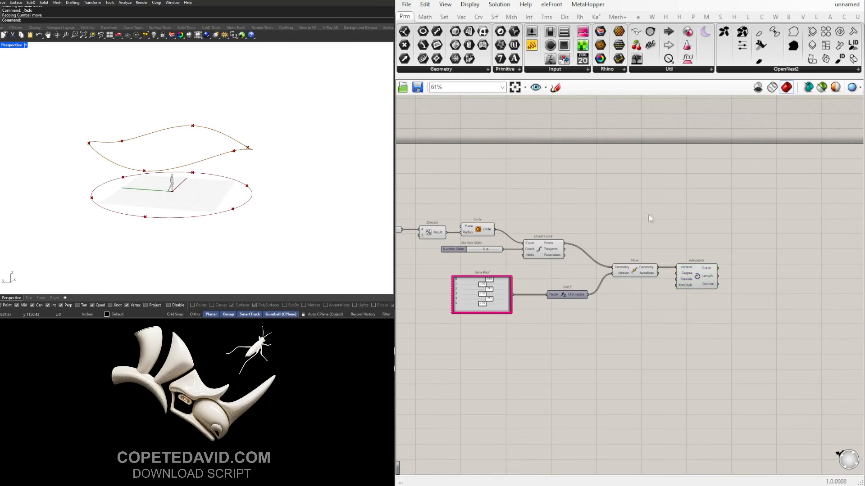
{"action": "left_click", "coordinate": [393, 349]}
{"action": "scroll", "coordinate": [500, 295], "scroll_direction": "up", "scroll_amount": 5}
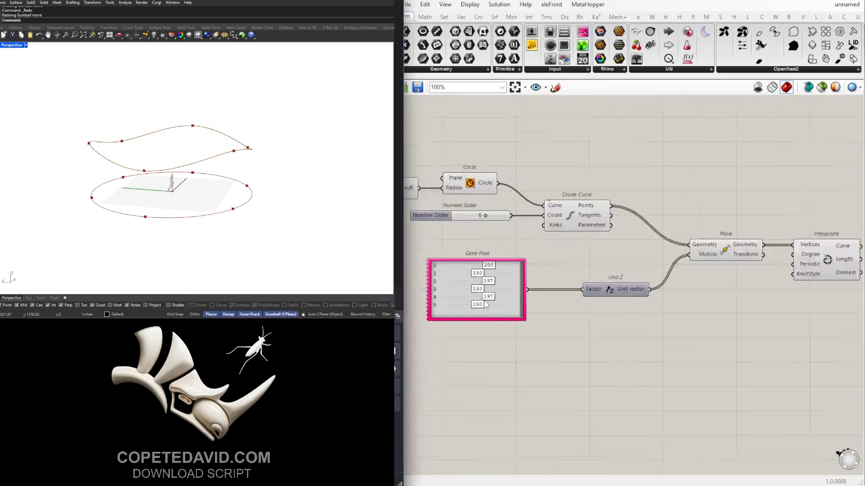
- Try a Divide Curve count of 7, open the Gene Pool's gene count settings without editing them, and return the count to 6
{"action": "left_click", "coordinate": [506, 297]}
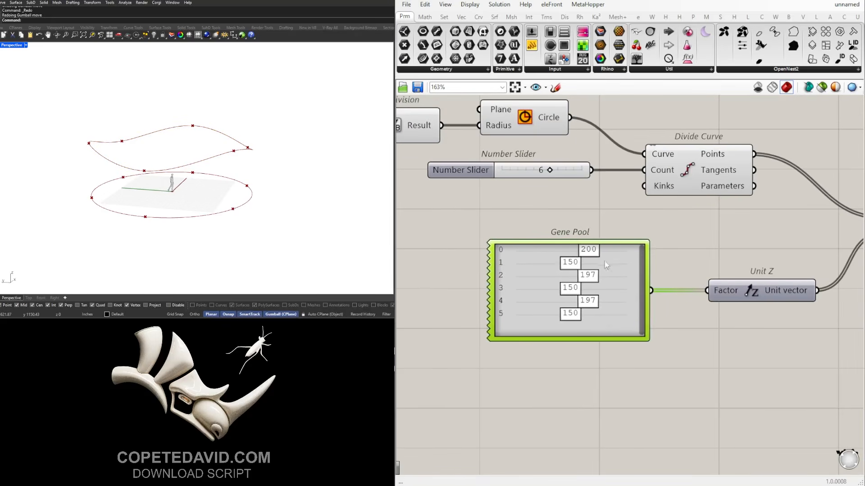
{"action": "scroll", "coordinate": [511, 203], "scroll_direction": "up", "scroll_amount": 3}
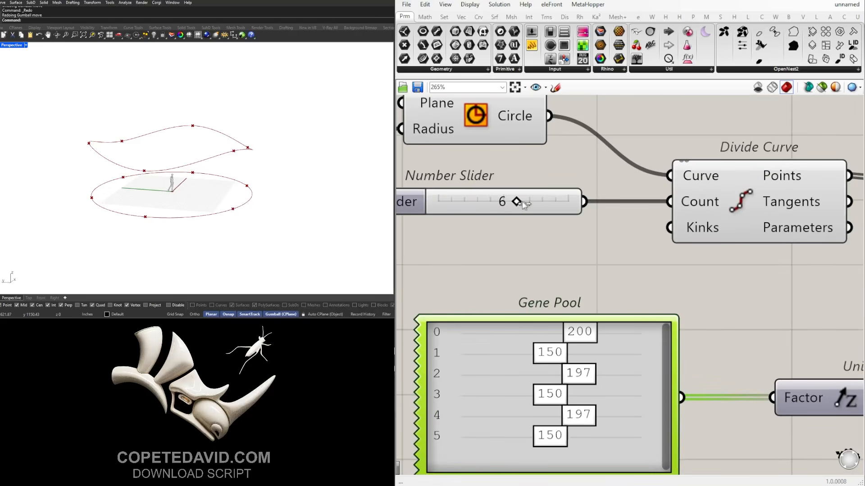
{"action": "left_click_drag", "start_coordinate": [523, 204], "coordinate": [528, 204]}
{"action": "scroll", "coordinate": [605, 290], "scroll_direction": "down", "scroll_amount": 4}
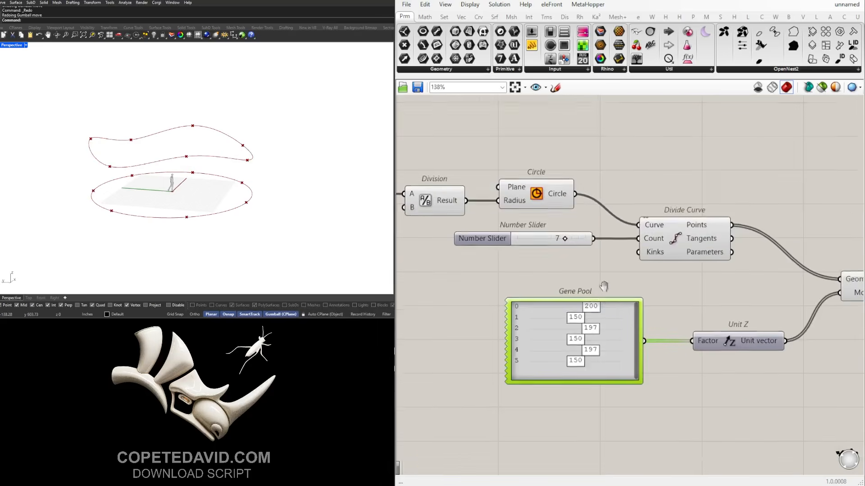
{"action": "scroll", "coordinate": [510, 313], "scroll_direction": "up", "scroll_amount": 3}
{"action": "double_click", "coordinate": [516, 321]}
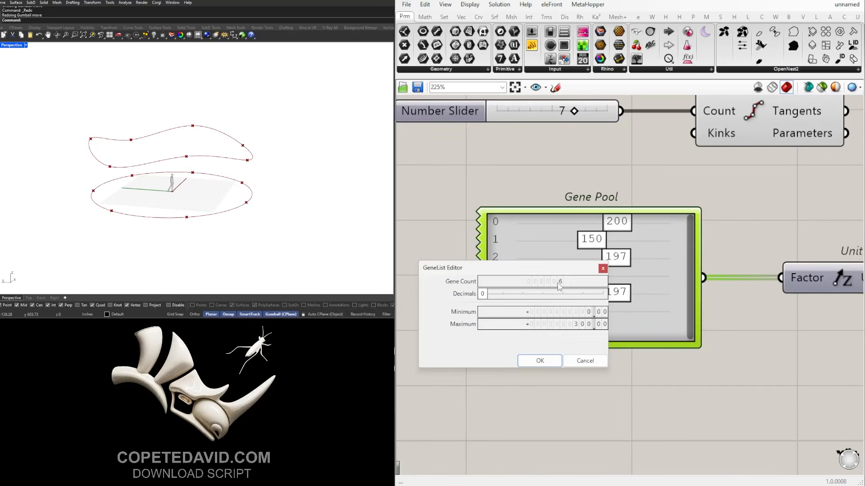
{"action": "left_click", "coordinate": [603, 269]}
{"action": "left_click_drag", "start_coordinate": [572, 113], "coordinate": [561, 116]}
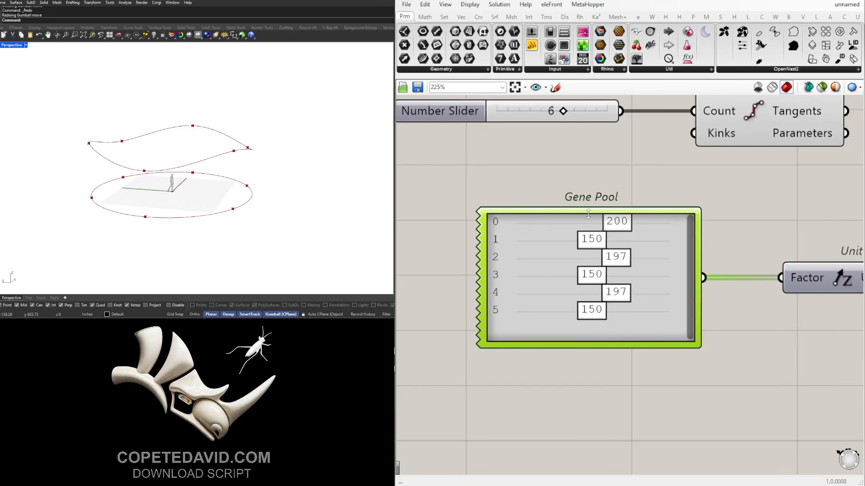
- Reposition the Interpolate component beside Move and examine its closed wavy curve from several angles
{"action": "scroll", "coordinate": [588, 214], "scroll_direction": "down", "scroll_amount": 2}
{"action": "right_click_drag", "start_coordinate": [767, 245], "coordinate": [486, 266]}
{"action": "left_click_drag", "start_coordinate": [640, 220], "coordinate": [648, 220]}
{"action": "right_click_drag", "start_coordinate": [266, 165], "coordinate": [306, 171]}
{"action": "left_click", "coordinate": [391, 351]}
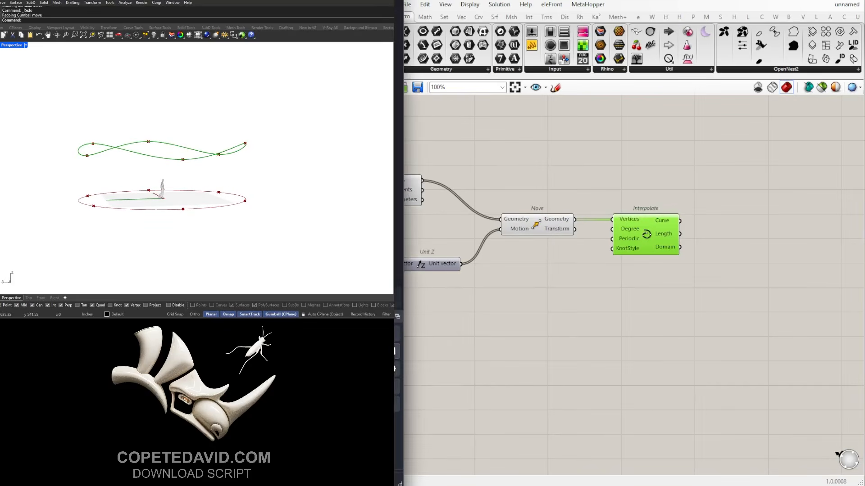
{"action": "right_click_drag", "start_coordinate": [244, 171], "coordinate": [189, 167]}
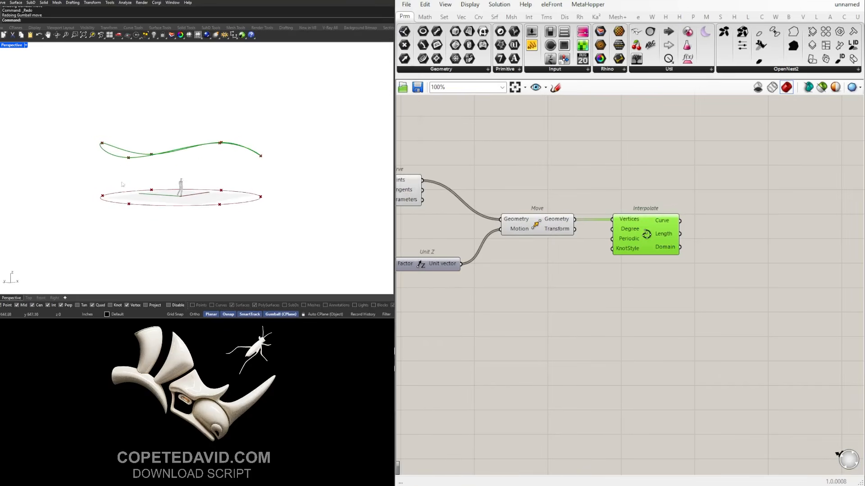
{"action": "left_click", "coordinate": [702, 288]}
{"action": "scroll", "coordinate": [701, 288], "scroll_direction": "down", "scroll_amount": 2}
{"action": "left_click_drag", "start_coordinate": [672, 260], "coordinate": [663, 260]}
{"action": "scroll", "coordinate": [661, 256], "scroll_direction": "up", "scroll_amount": 2}
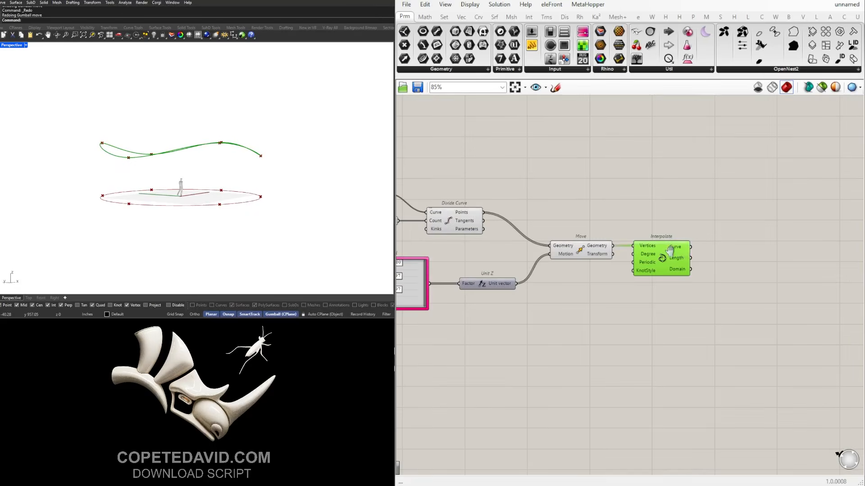
- Add a Patch component and connect Interpolate's Curve output to its Curves input
{"action": "right_click_drag", "start_coordinate": [672, 255], "coordinate": [611, 261]}
{"action": "left_click", "coordinate": [700, 278]}
{"action": "double_click", "coordinate": [700, 278]}
{"action": "type", "text": "PAT"}
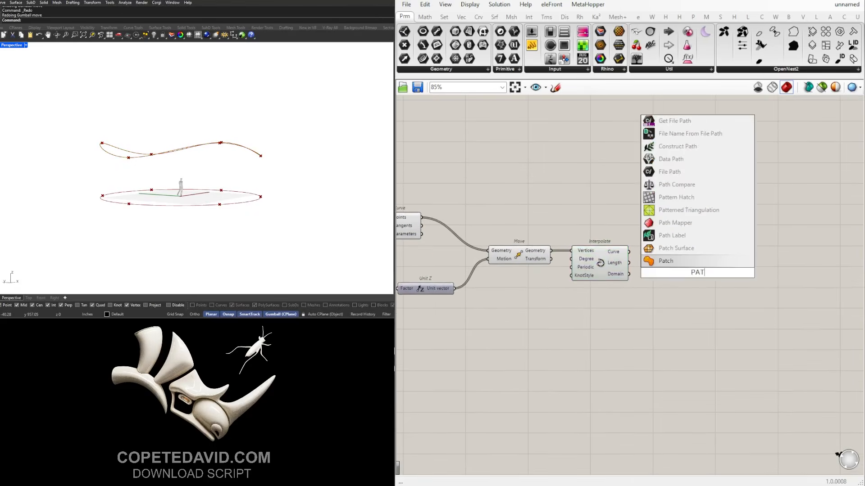
{"action": "left_click", "coordinate": [674, 262]}
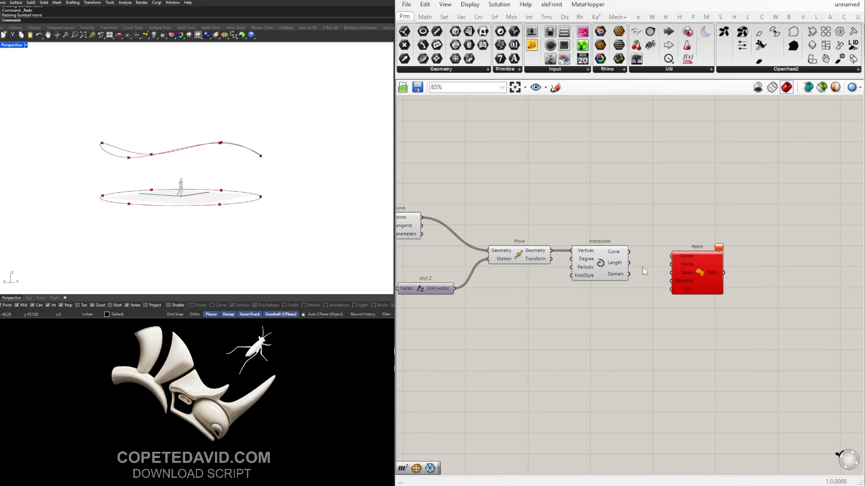
{"action": "left_click_drag", "start_coordinate": [630, 254], "coordinate": [671, 255]}
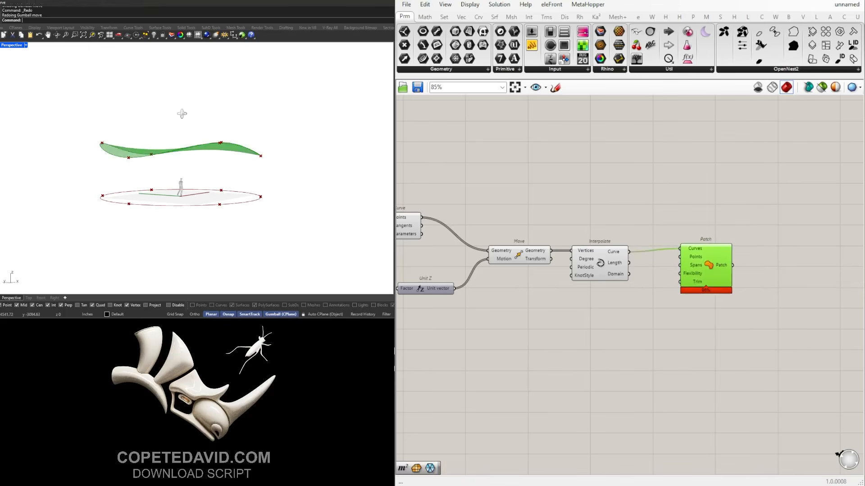
- Examine the patched roof surface and its wavy boundary from several angles
{"action": "scroll", "coordinate": [197, 152], "scroll_direction": "up", "scroll_amount": 4}
{"action": "right_click_drag", "start_coordinate": [197, 152], "coordinate": [181, 141]}
{"action": "right_click_drag", "start_coordinate": [236, 149], "coordinate": [276, 143]}
{"action": "right_click_drag", "start_coordinate": [128, 156], "coordinate": [148, 169]}
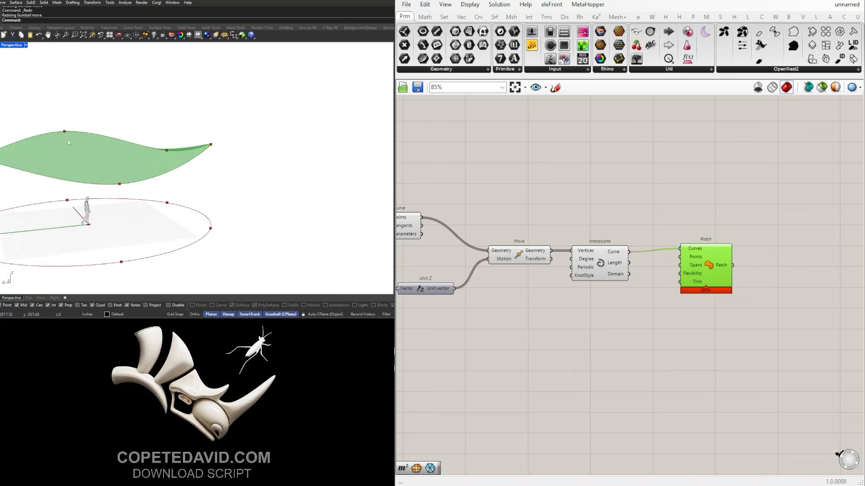
{"action": "right_click_drag", "start_coordinate": [96, 167], "coordinate": [140, 161]}
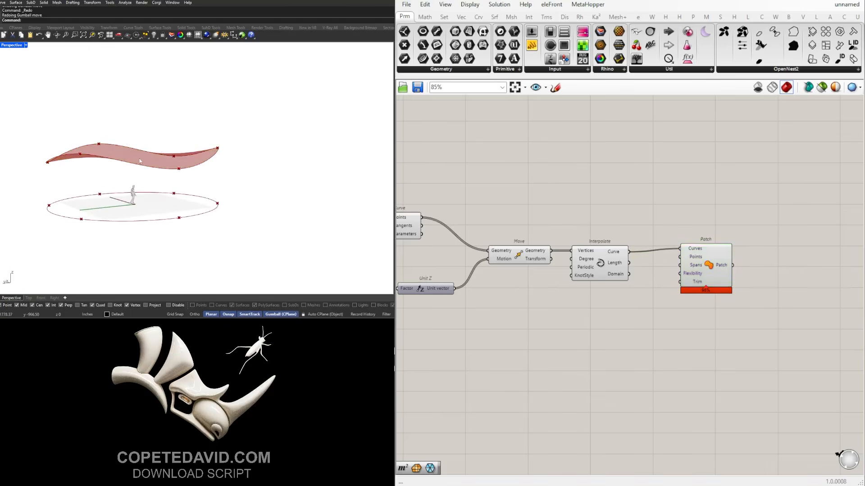
{"action": "right_click_drag", "start_coordinate": [444, 275], "coordinate": [622, 255]}
{"action": "scroll", "coordinate": [504, 252], "scroll_direction": "up", "scroll_amount": 4}
{"action": "mouse_move", "coordinate": [556, 250]}
{"action": "left_mouse_down"}
{"action": "mouse_move", "coordinate": [576, 249]}
{"action": "mouse_move", "coordinate": [557, 254]}
{"action": "left_mouse_up"}
{"action": "right_click_drag", "start_coordinate": [210, 145], "coordinate": [117, 135]}
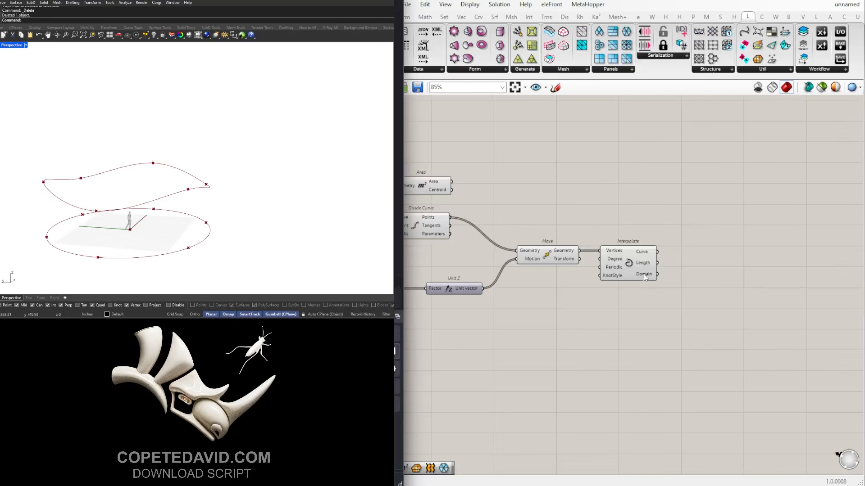
- Add a Patch Surface component and connect Interpolate's Curve output to its Edge Curves input
{"action": "left_click", "coordinate": [648, 275]}
{"action": "double_click", "coordinate": [755, 279]}
{"action": "type", "text": "PATCH"}
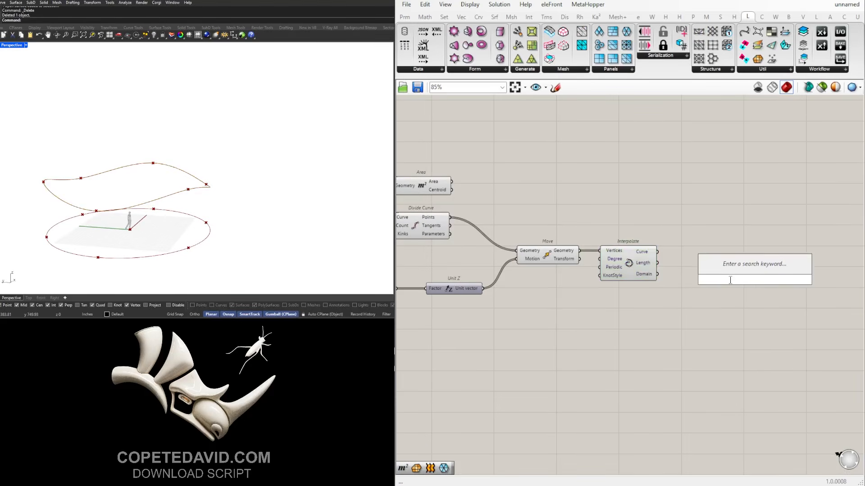
{"action": "key", "text": "Up"}
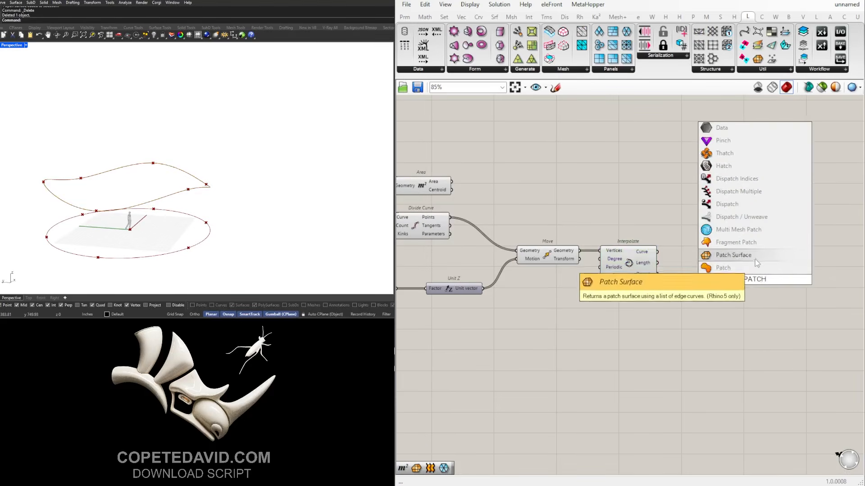
{"action": "key", "text": "Return"}
{"action": "left_click_drag", "start_coordinate": [656, 253], "coordinate": [696, 303]}
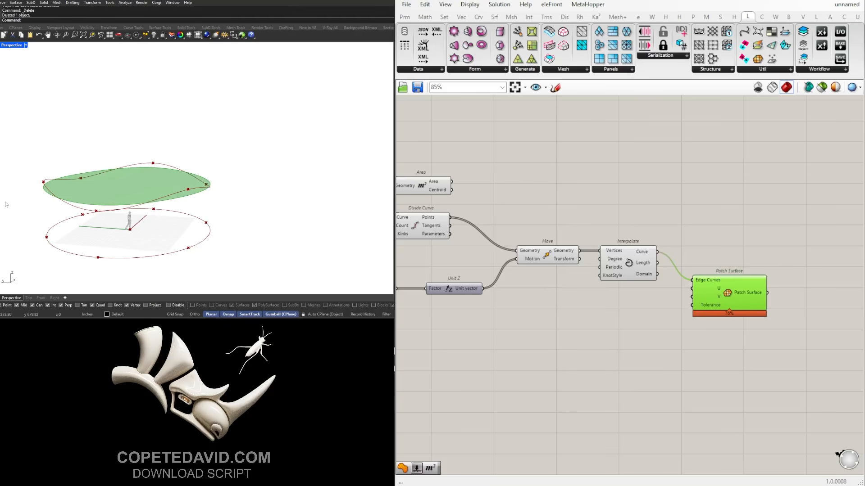
- Add two number sliders valued 12 and connect them to Patch Surface's U and V inputs
{"action": "scroll", "coordinate": [697, 299], "scroll_direction": "up", "scroll_amount": 2}
{"action": "double_click", "coordinate": [579, 312]}
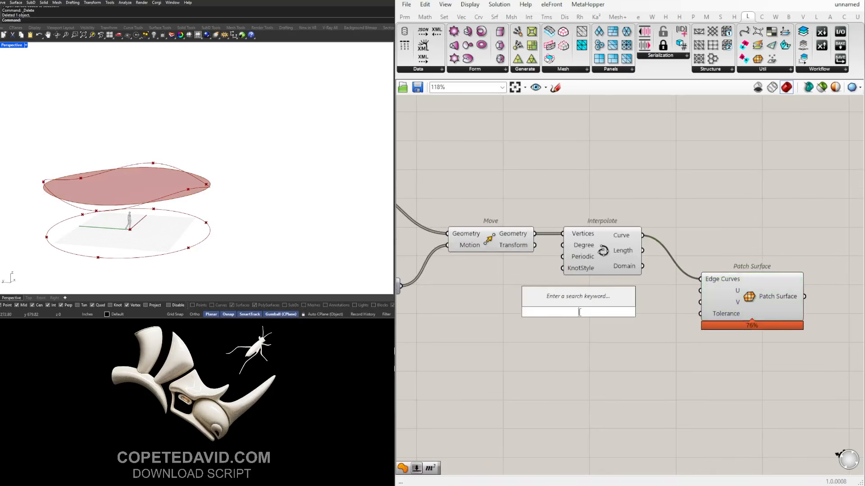
{"action": "type", "text": "12"}
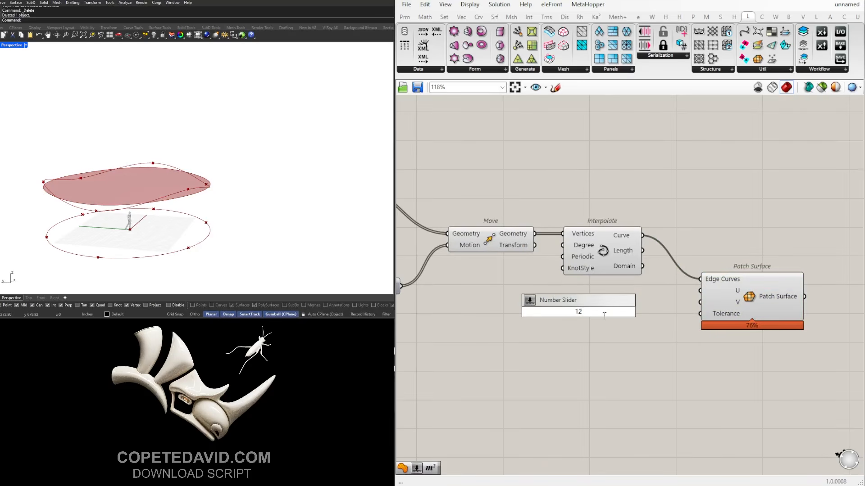
{"action": "key", "text": "Return"}
{"action": "scroll", "coordinate": [616, 317], "scroll_direction": "up", "scroll_amount": 2}
{"action": "left_click_drag", "start_coordinate": [628, 316], "coordinate": [732, 281]}
{"action": "left_click_drag", "start_coordinate": [666, 309], "coordinate": [732, 296]}
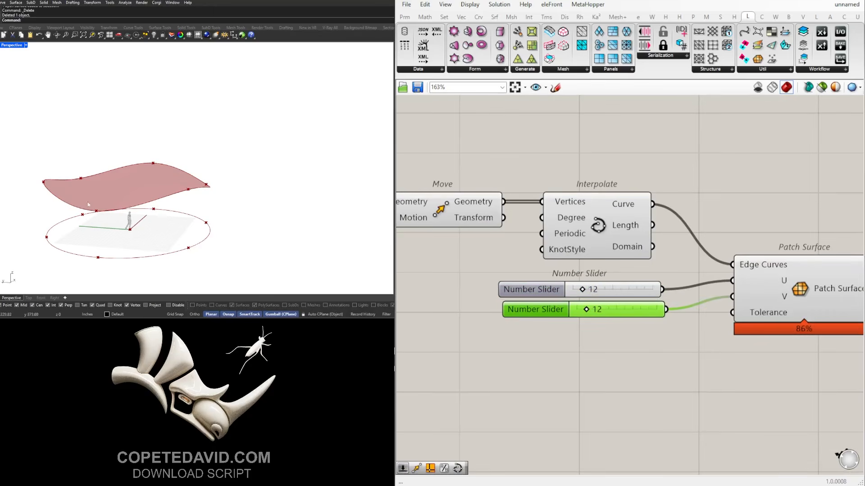
- Set the Patch Surface's U slider to 41 and its V slider to 56, checking the fit to the boundary curve
{"action": "scroll", "coordinate": [164, 196], "scroll_direction": "up", "scroll_amount": 6}
{"action": "right_click_drag", "start_coordinate": [210, 183], "coordinate": [235, 134]}
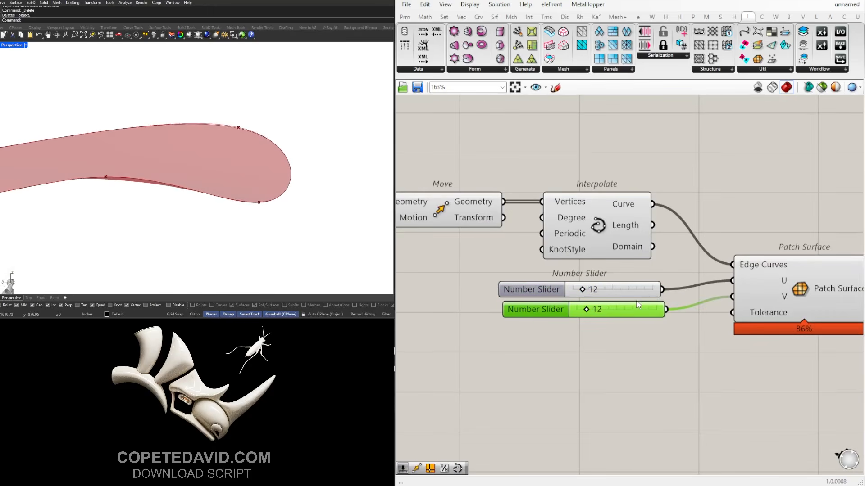
{"action": "mouse_move", "coordinate": [587, 291]}
{"action": "left_mouse_down"}
{"action": "mouse_move", "coordinate": [609, 289]}
{"action": "mouse_move", "coordinate": [602, 312]}
{"action": "mouse_move", "coordinate": [669, 308]}
{"action": "mouse_move", "coordinate": [623, 313]}
{"action": "mouse_move", "coordinate": [628, 283]}
{"action": "mouse_move", "coordinate": [595, 283]}
{"action": "left_mouse_up"}
{"action": "scroll", "coordinate": [276, 170], "scroll_direction": "down", "scroll_amount": 6}
{"action": "scroll", "coordinate": [609, 311], "scroll_direction": "up", "scroll_amount": 2}
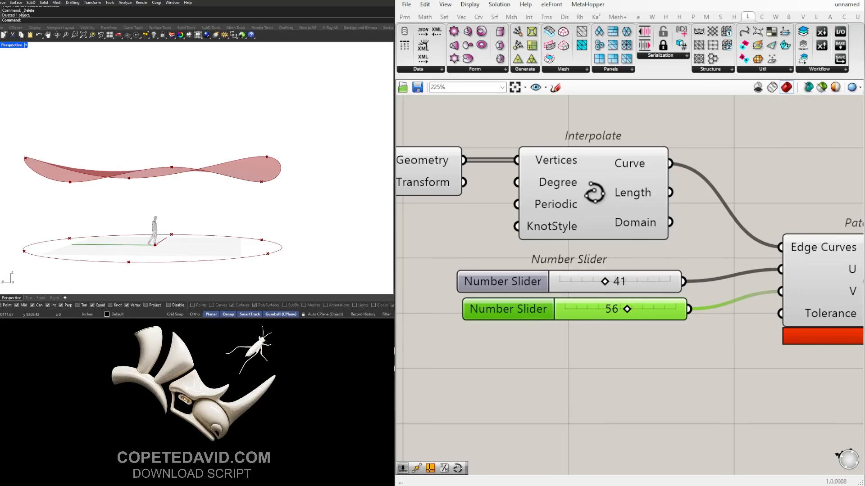
{"action": "left_click", "coordinate": [394, 352]}
{"action": "left_click", "coordinate": [417, 354]}
{"action": "scroll", "coordinate": [580, 356], "scroll_direction": "down", "scroll_amount": 3}
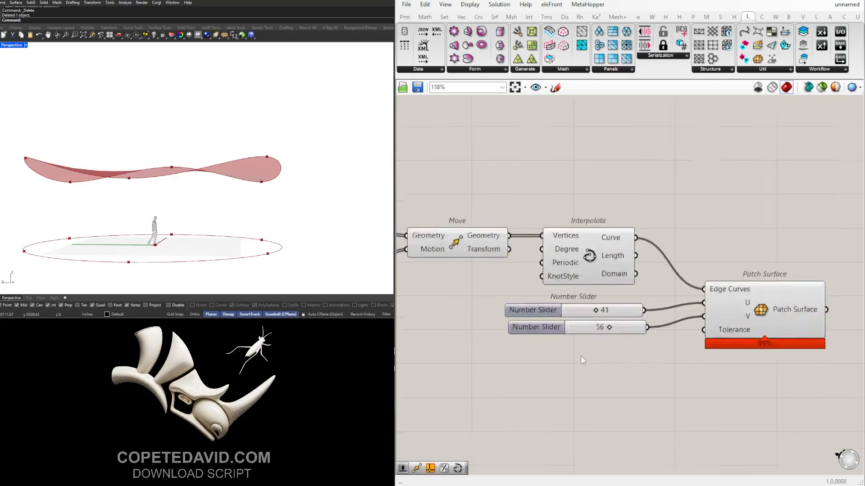
- Delete the Patch Surface component together with its U and V sliders
{"action": "left_click", "coordinate": [726, 306]}
{"action": "left_click_drag", "start_coordinate": [721, 312], "coordinate": [717, 311]}
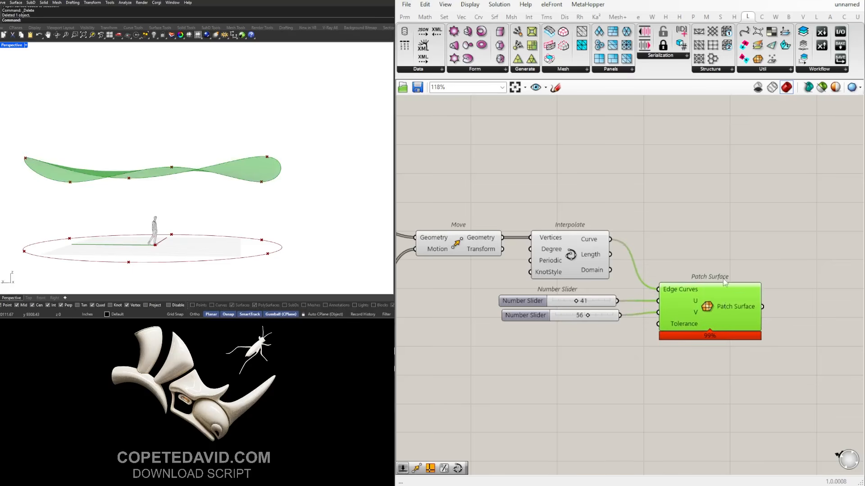
{"action": "left_click", "coordinate": [721, 265]}
{"action": "right_click_drag", "start_coordinate": [216, 212], "coordinate": [211, 237]}
{"action": "left_click_drag", "start_coordinate": [809, 376], "coordinate": [584, 316]}
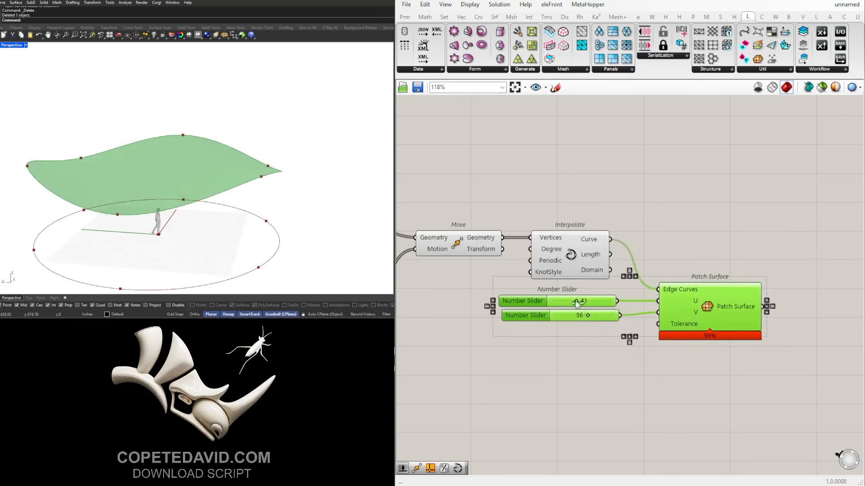
{"action": "key", "text": "Delete"}
- Add a Patch component fed by Interpolate's Curve output at its Curves input, and inspect the surface edge up close
{"action": "double_click", "coordinate": [677, 320]}
{"action": "type", "text": "PATCH"}
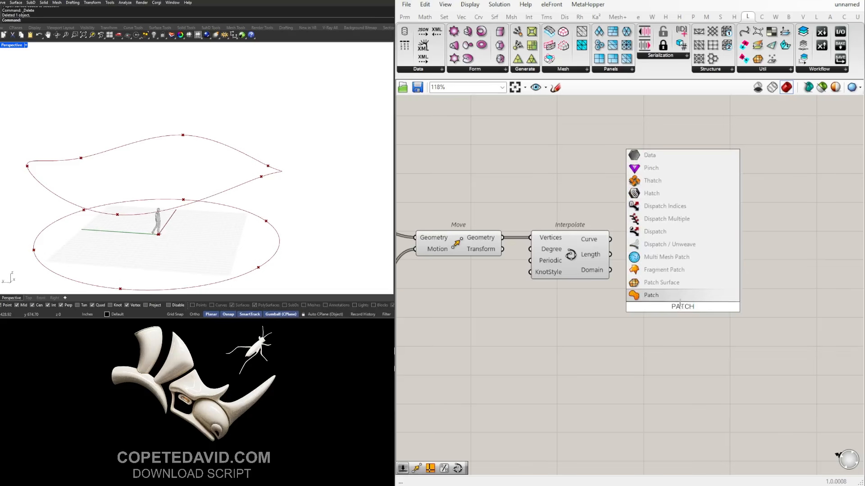
{"action": "key", "text": "Return"}
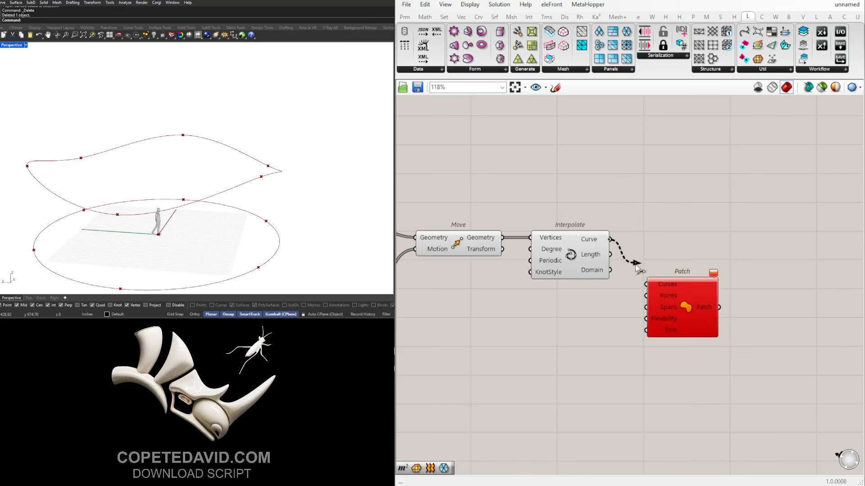
{"action": "left_click_drag", "start_coordinate": [636, 269], "coordinate": [646, 284]}
{"action": "scroll", "coordinate": [286, 157], "scroll_direction": "up", "scroll_amount": 5}
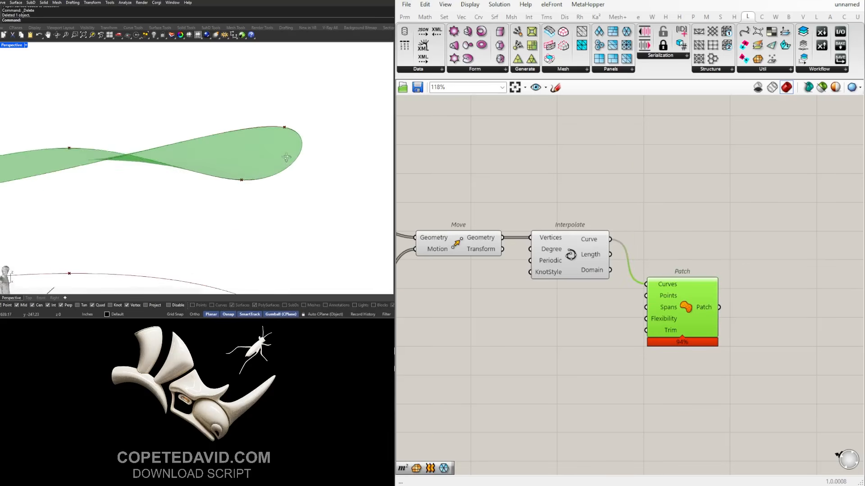
{"action": "right_click_drag", "start_coordinate": [286, 157], "coordinate": [262, 115]}
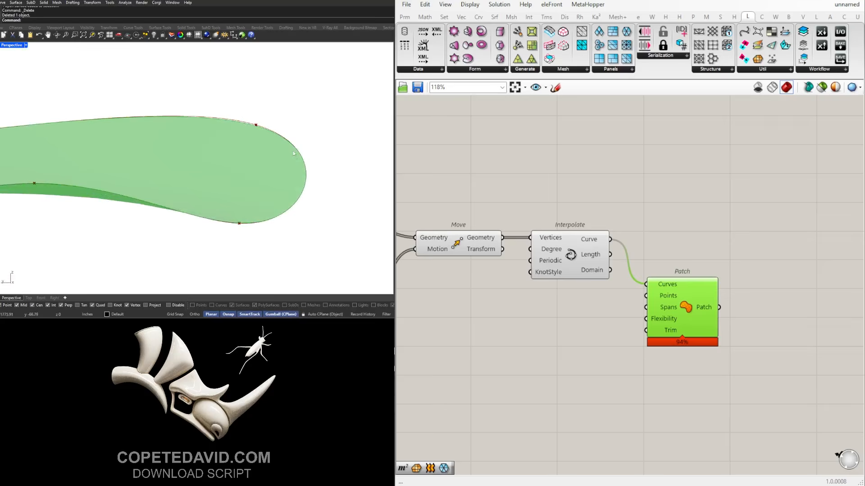
{"action": "right_click_drag", "start_coordinate": [294, 154], "coordinate": [259, 203]}
{"action": "scroll", "coordinate": [177, 214], "scroll_direction": "down", "scroll_amount": 2}
- Move the Patch component farther from Interpolate to leave working space between them
{"action": "left_click", "coordinate": [725, 330]}
{"action": "left_click_drag", "start_coordinate": [694, 316], "coordinate": [780, 324]}
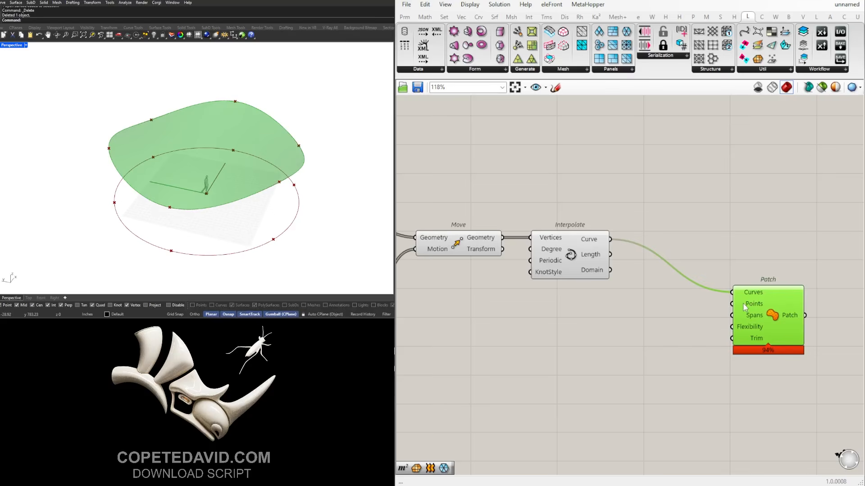
{"action": "right_click_drag", "start_coordinate": [562, 298], "coordinate": [598, 324]}
{"action": "scroll", "coordinate": [583, 293], "scroll_direction": "down", "scroll_amount": 3}
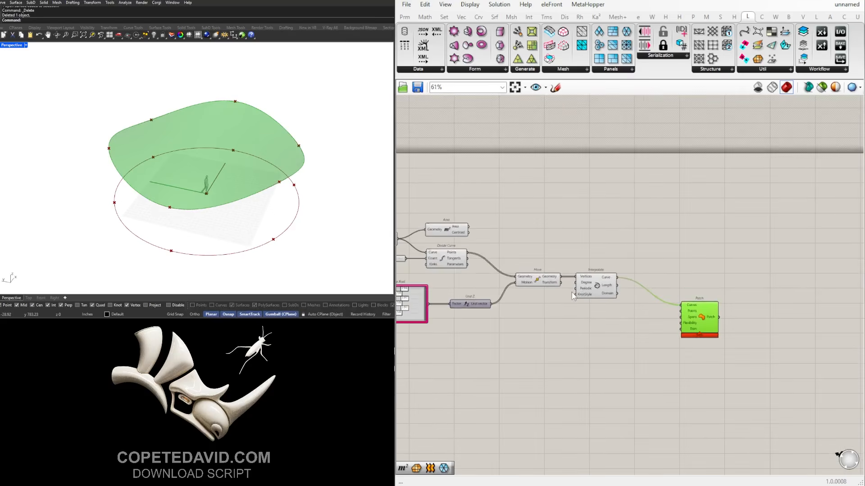
- Add a Move component fed by Area's Centroid at its Geometry input and place it above and beyond Interpolate
{"action": "right_click_drag", "start_coordinate": [475, 241], "coordinate": [625, 241]}
{"action": "scroll", "coordinate": [622, 239], "scroll_direction": "up", "scroll_amount": 2}
{"action": "left_click", "coordinate": [596, 230]}
{"action": "right_click_drag", "start_coordinate": [683, 250], "coordinate": [629, 251]}
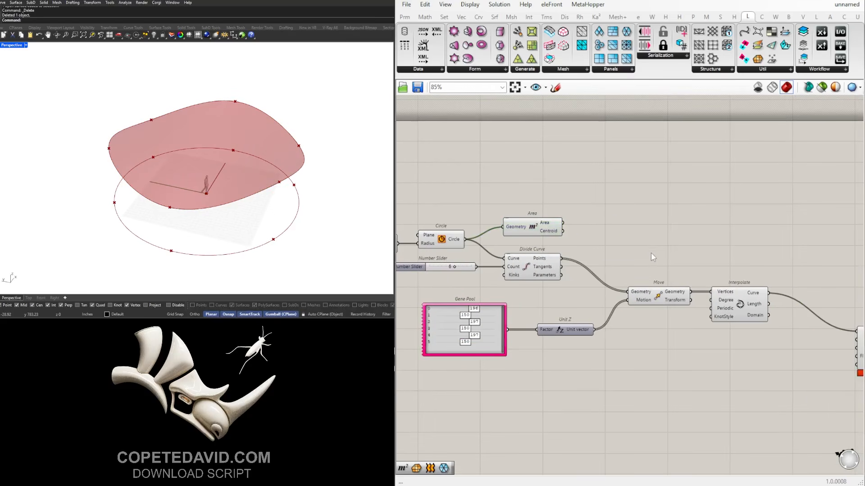
{"action": "double_click", "coordinate": [650, 252]}
{"action": "type", "text": "MOVE"}
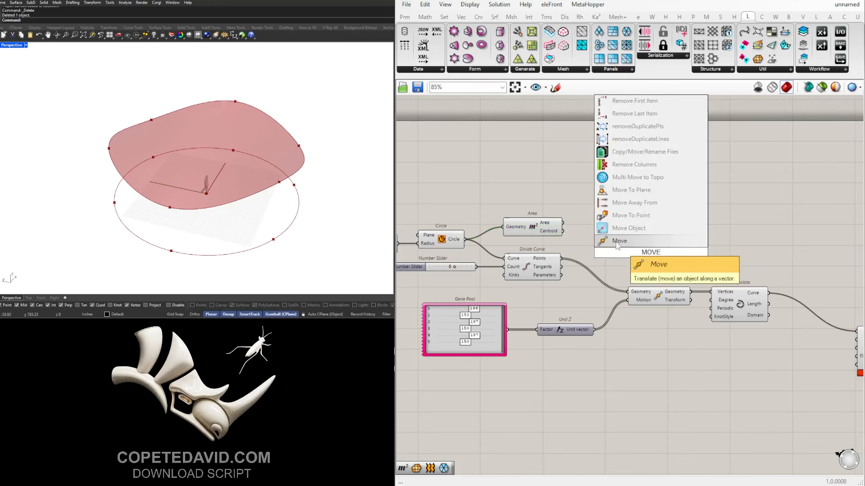
{"action": "left_click", "coordinate": [622, 241]}
{"action": "left_click_drag", "start_coordinate": [564, 231], "coordinate": [619, 248]}
{"action": "right_click_drag", "start_coordinate": [653, 251], "coordinate": [539, 263]}
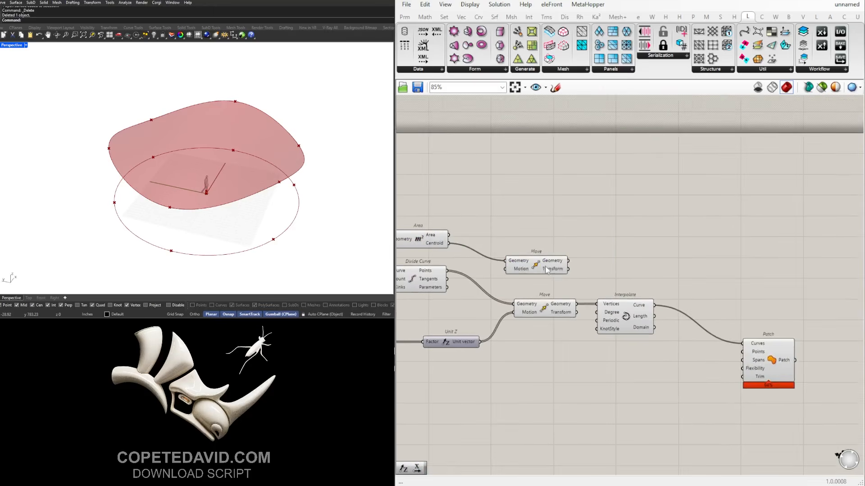
{"action": "left_click_drag", "start_coordinate": [551, 262], "coordinate": [691, 246]}
- Add a Unit Z component feeding the new Move's Motion input and place it just before that Move
{"action": "double_click", "coordinate": [539, 196]}
{"action": "type", "text": "Z"}
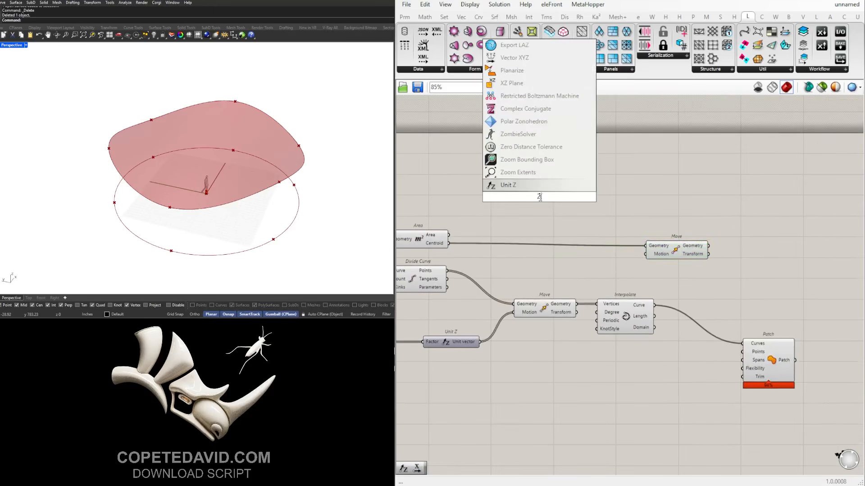
{"action": "left_click", "coordinate": [554, 186]}
{"action": "left_click_drag", "start_coordinate": [568, 197], "coordinate": [645, 254]}
{"action": "left_click_drag", "start_coordinate": [539, 197], "coordinate": [594, 225]}
- Create a Number Slider with value 120, feed it into the new Unit Z's Factor input and align it
{"action": "double_click", "coordinate": [521, 224]}
{"action": "type", "text": "120"}
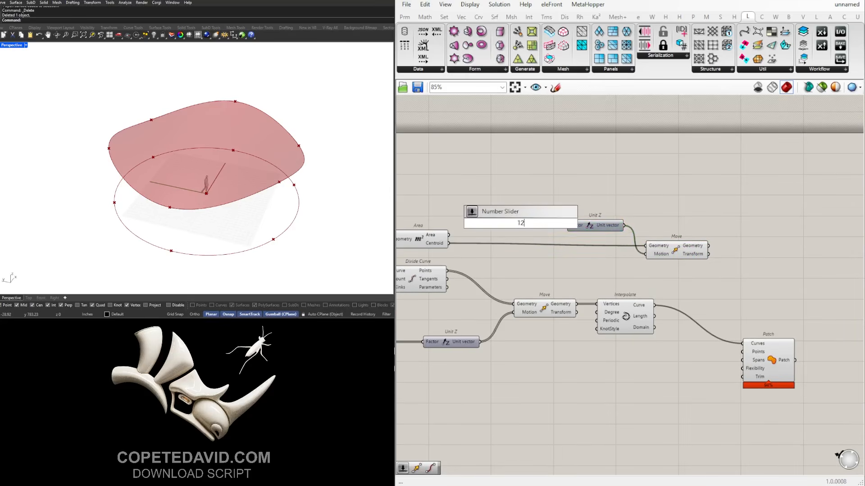
{"action": "key", "text": "Return"}
{"action": "scroll", "coordinate": [566, 224], "scroll_direction": "up", "scroll_amount": 5}
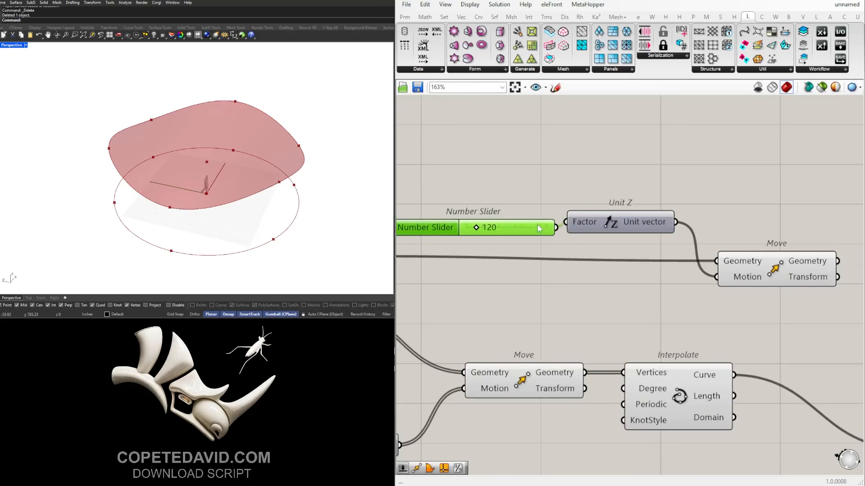
{"action": "left_click_drag", "start_coordinate": [538, 227], "coordinate": [530, 222]}
- Raise the centroid point by setting its height slider to 237, judging it against the roof edge from the side
{"action": "left_click", "coordinate": [793, 271]}
{"action": "right_click_drag", "start_coordinate": [187, 146], "coordinate": [194, 122]}
{"action": "scroll", "coordinate": [464, 232], "scroll_direction": "up", "scroll_amount": 3}
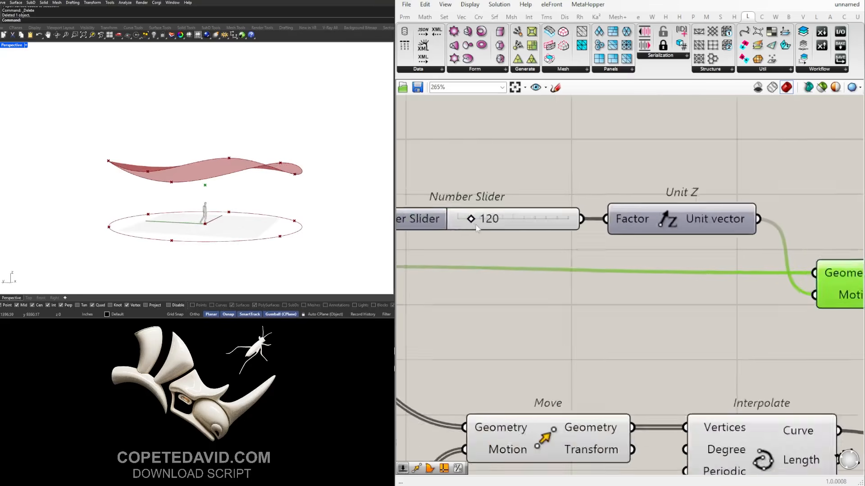
{"action": "mouse_move", "coordinate": [477, 229]}
{"action": "left_mouse_down"}
{"action": "mouse_move", "coordinate": [502, 228]}
{"action": "mouse_move", "coordinate": [491, 227]}
{"action": "left_mouse_up"}
{"action": "scroll", "coordinate": [518, 248], "scroll_direction": "down", "scroll_amount": 5}
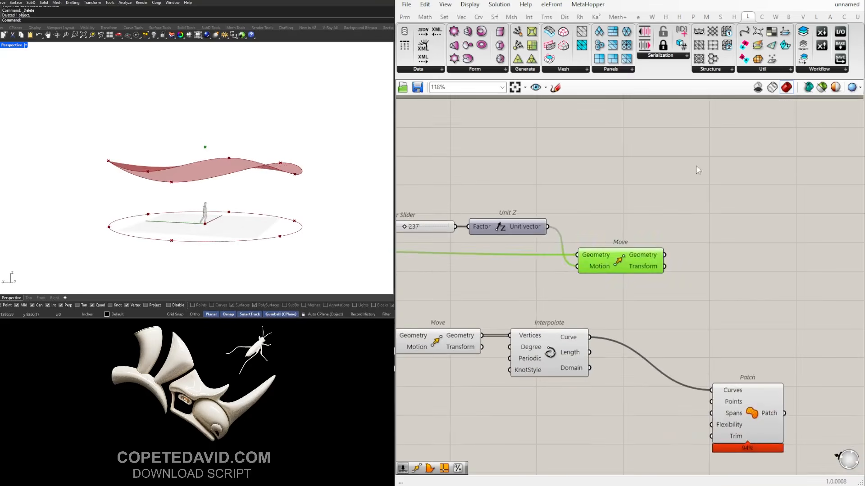
- Realign Patch with Interpolate and connect the centroid Move's Geometry output to Patch's Points input, viewing the result from another side
{"action": "left_click", "coordinate": [686, 238]}
{"action": "right_click_drag", "start_coordinate": [723, 318], "coordinate": [696, 285]}
{"action": "left_click_drag", "start_coordinate": [727, 385], "coordinate": [789, 336]}
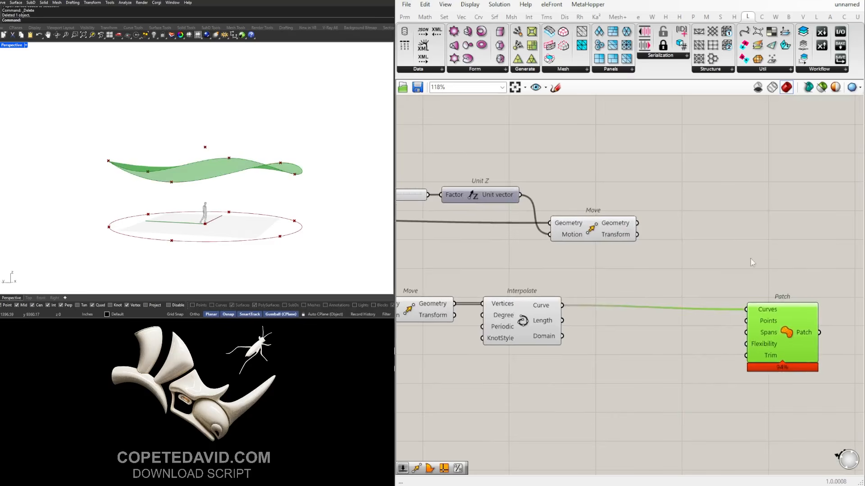
{"action": "left_click", "coordinate": [752, 263]}
{"action": "left_click_drag", "start_coordinate": [637, 222], "coordinate": [747, 321]}
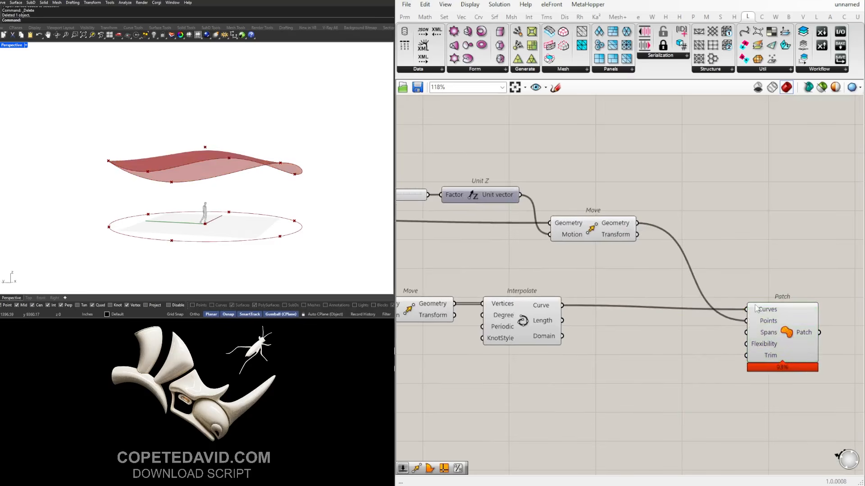
{"action": "right_click_drag", "start_coordinate": [262, 146], "coordinate": [328, 143]}
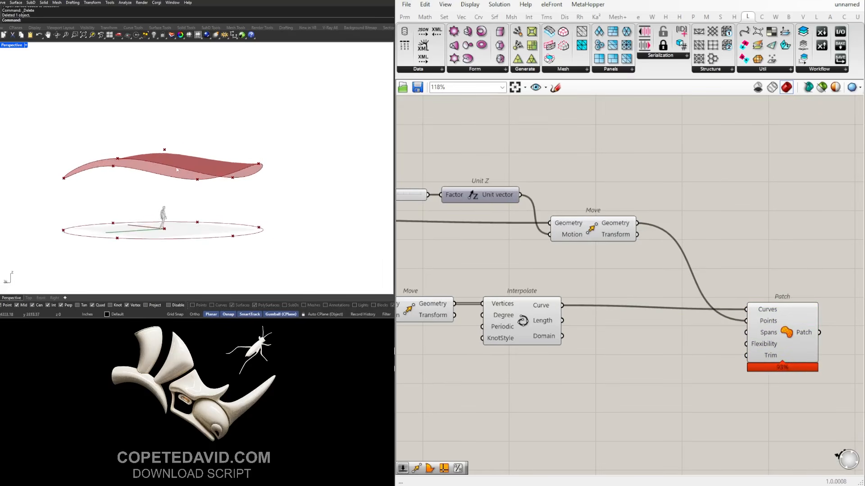
- Set the centre point's height slider to 248
{"action": "right_click", "coordinate": [692, 239]}
{"action": "right_click_drag", "start_coordinate": [555, 170], "coordinate": [784, 197]}
{"action": "scroll", "coordinate": [606, 224], "scroll_direction": "up", "scroll_amount": 6}
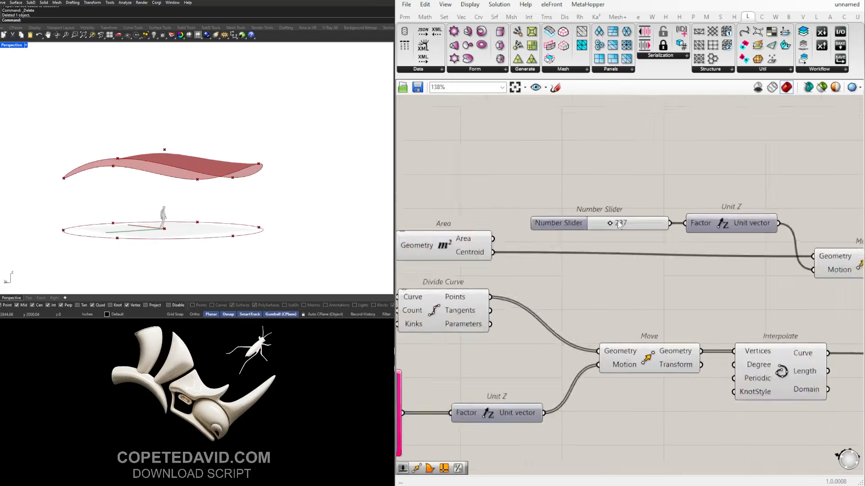
{"action": "left_click_drag", "start_coordinate": [607, 225], "coordinate": [606, 245]}
- Highlight the centroid's Move and the Patch component to examine the raised centre point and the surface in the viewport
{"action": "scroll", "coordinate": [680, 223], "scroll_direction": "down", "scroll_amount": 4}
{"action": "right_click_drag", "start_coordinate": [806, 267], "coordinate": [648, 311]}
{"action": "scroll", "coordinate": [610, 312], "scroll_direction": "down", "scroll_amount": 4}
{"action": "scroll", "coordinate": [703, 312], "scroll_direction": "up", "scroll_amount": 1}
{"action": "left_click", "coordinate": [719, 312]}
{"action": "left_click_drag", "start_coordinate": [720, 312], "coordinate": [726, 311]}
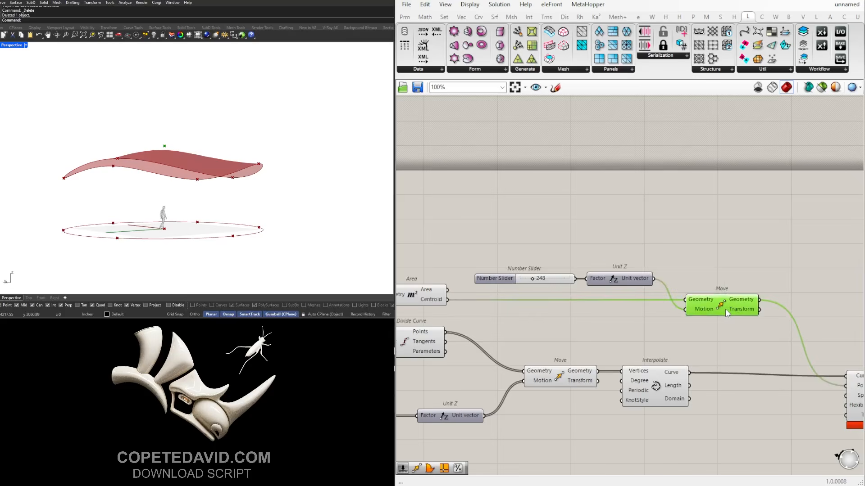
{"action": "left_click", "coordinate": [775, 288]}
{"action": "right_click_drag", "start_coordinate": [774, 287], "coordinate": [534, 250]}
{"action": "left_click_drag", "start_coordinate": [638, 360], "coordinate": [644, 361]}
{"action": "right_click_drag", "start_coordinate": [212, 135], "coordinate": [178, 152]}
- Lower the centre point's height slider to 160 and check the surface shape from the side
{"action": "right_click_drag", "start_coordinate": [503, 296], "coordinate": [614, 301]}
{"action": "scroll", "coordinate": [448, 247], "scroll_direction": "up", "scroll_amount": 5}
{"action": "right_click_drag", "start_coordinate": [445, 246], "coordinate": [680, 246]}
{"action": "scroll", "coordinate": [567, 244], "scroll_direction": "up", "scroll_amount": 2}
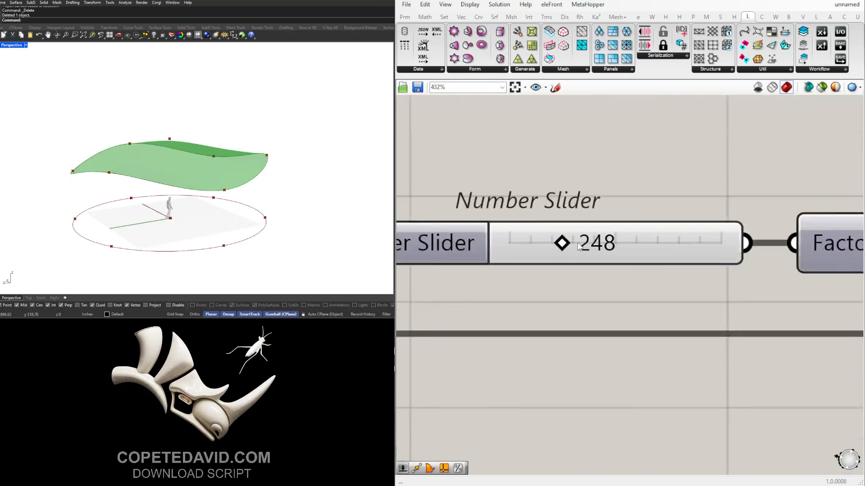
{"action": "left_click_drag", "start_coordinate": [559, 244], "coordinate": [565, 244]}
{"action": "right_click_drag", "start_coordinate": [160, 150], "coordinate": [175, 129]}
{"action": "left_click_drag", "start_coordinate": [566, 246], "coordinate": [538, 247]}
{"action": "scroll", "coordinate": [583, 227], "scroll_direction": "down", "scroll_amount": 3}
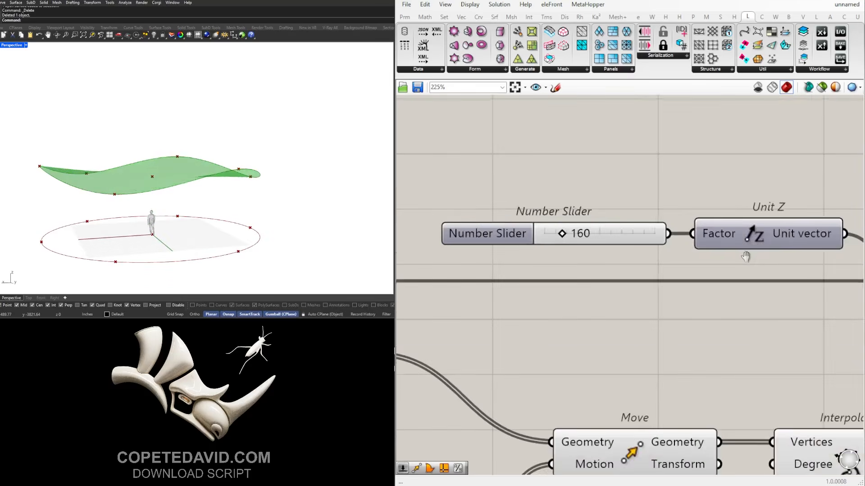
- Disconnect the centroid Move from Patch's Points input, compare the surface without the centre point, and restore the connection
{"action": "right_click_drag", "start_coordinate": [747, 255], "coordinate": [488, 253]}
{"action": "right_click_drag", "start_coordinate": [781, 297], "coordinate": [545, 271]}
{"action": "scroll", "coordinate": [586, 265], "scroll_direction": "down", "scroll_amount": 2}
{"action": "left_click_drag", "start_coordinate": [589, 257], "coordinate": [745, 397], "text": "ctrl"}
{"action": "left_click_drag", "start_coordinate": [764, 399], "coordinate": [773, 388]}
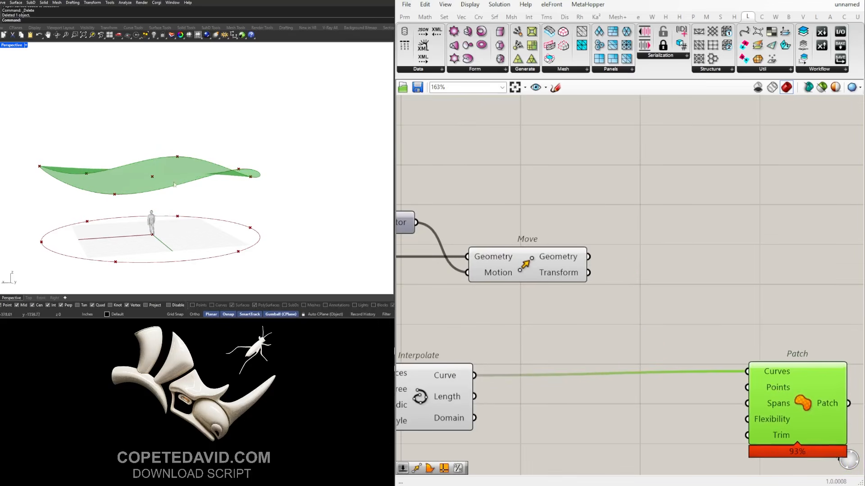
{"action": "right_click_drag", "start_coordinate": [171, 179], "coordinate": [303, 178]}
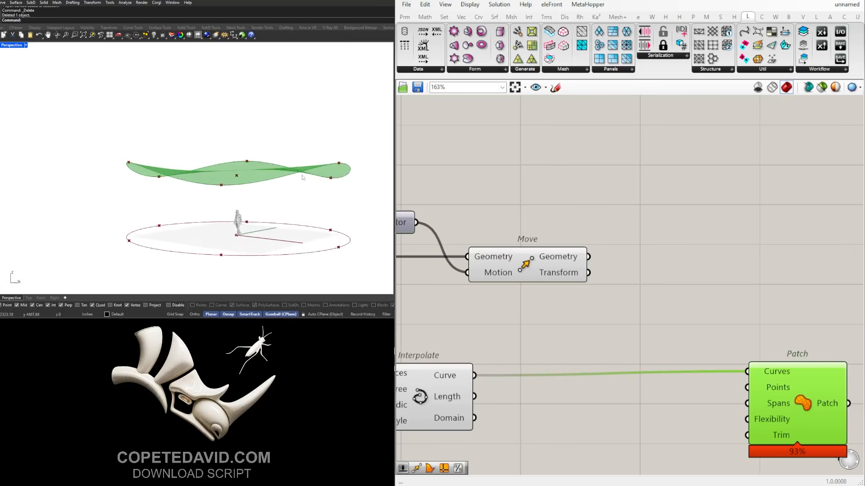
{"action": "left_click", "coordinate": [651, 283]}
{"action": "scroll", "coordinate": [652, 284], "scroll_direction": "down", "scroll_amount": 3}
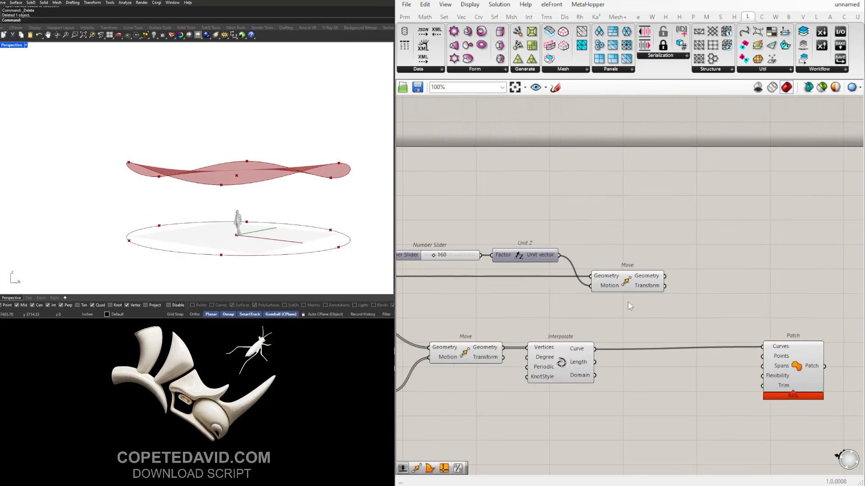
{"action": "left_click_drag", "start_coordinate": [666, 281], "coordinate": [794, 364]}
- Set the centre point's height slider to 266 and view the raised roof from the side
{"action": "right_click_drag", "start_coordinate": [577, 307], "coordinate": [693, 304]}
{"action": "scroll", "coordinate": [552, 243], "scroll_direction": "up", "scroll_amount": 4}
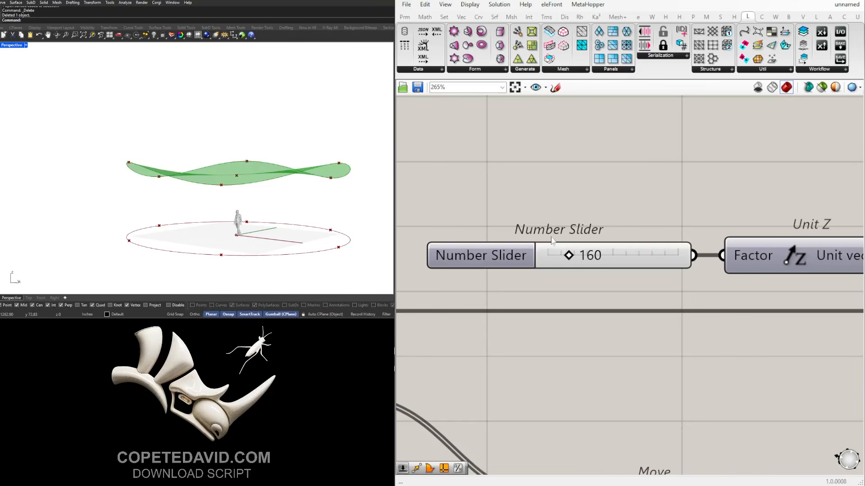
{"action": "left_click_drag", "start_coordinate": [573, 256], "coordinate": [586, 256]}
{"action": "right_click_drag", "start_coordinate": [155, 149], "coordinate": [72, 148]}
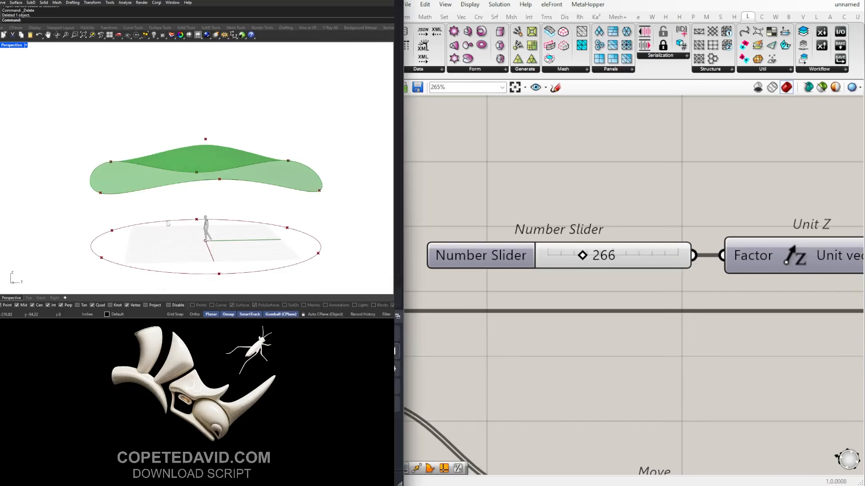
- Move the Patch component slightly closer to Interpolate
{"action": "scroll", "coordinate": [700, 209], "scroll_direction": "down", "scroll_amount": 7}
{"action": "left_click", "coordinate": [718, 259]}
{"action": "right_click_drag", "start_coordinate": [721, 268], "coordinate": [582, 276]}
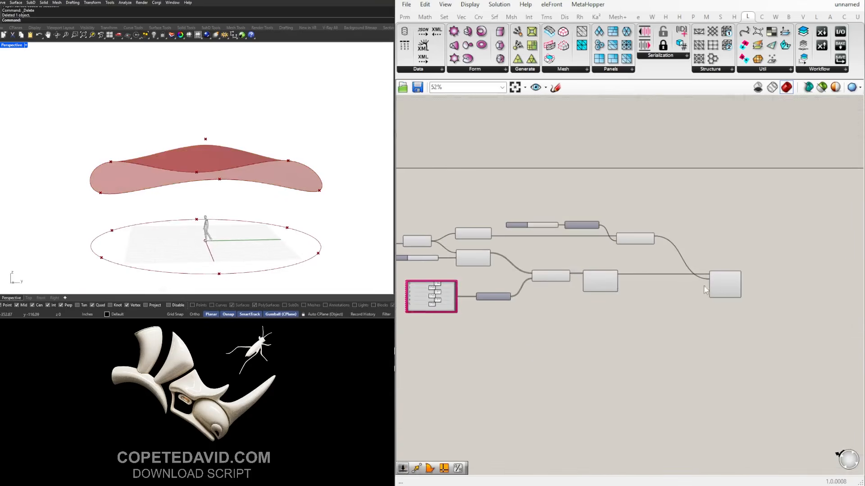
{"action": "left_click_drag", "start_coordinate": [721, 283], "coordinate": [709, 284]}
{"action": "left_click", "coordinate": [714, 310]}
- Examine the canopy from above and from the side with Divide Curve's points highlighted on the base circle
{"action": "right_click_drag", "start_coordinate": [272, 180], "coordinate": [215, 215]}
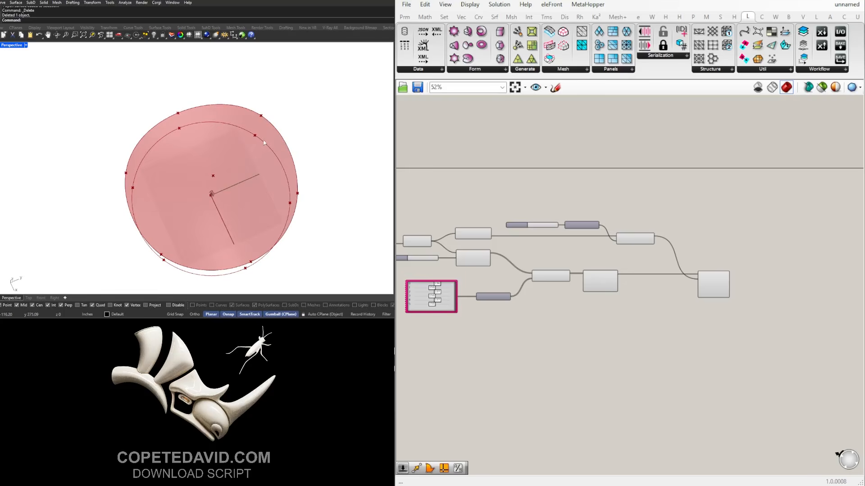
{"action": "right_click_drag", "start_coordinate": [441, 253], "coordinate": [602, 288]}
{"action": "scroll", "coordinate": [601, 288], "scroll_direction": "up", "scroll_amount": 4}
{"action": "left_click", "coordinate": [658, 300]}
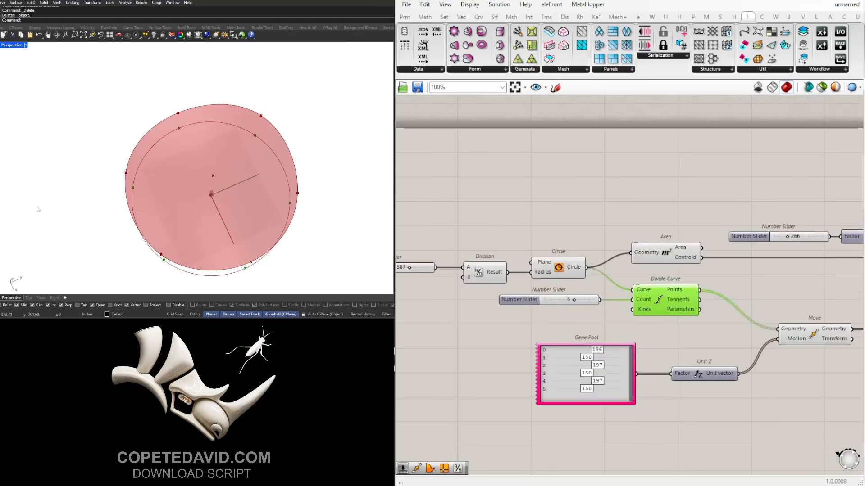
{"action": "right_click_drag", "start_coordinate": [196, 205], "coordinate": [214, 197]}
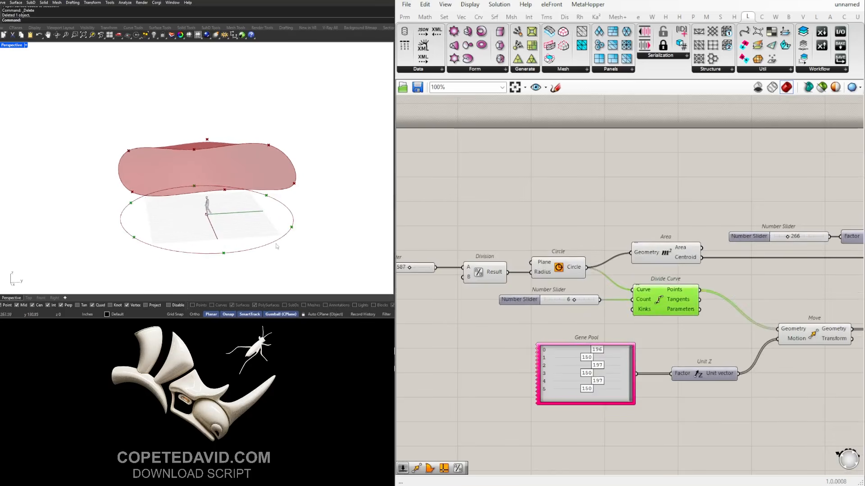
{"action": "scroll", "coordinate": [707, 277], "scroll_direction": "up", "scroll_amount": 1}
{"action": "scroll", "coordinate": [707, 278], "scroll_direction": "down", "scroll_amount": 1}
{"action": "right_click_drag", "start_coordinate": [753, 290], "coordinate": [611, 288]}
{"action": "scroll", "coordinate": [612, 288], "scroll_direction": "down", "scroll_amount": 2}
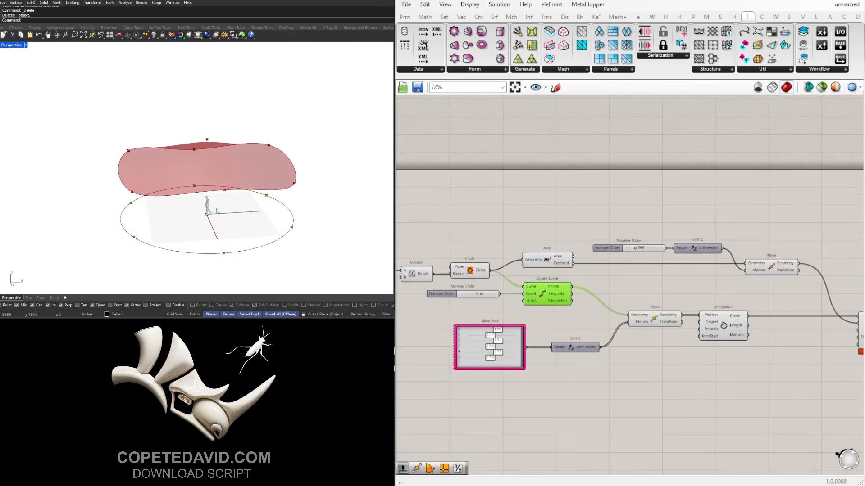
{"action": "right_click_drag", "start_coordinate": [229, 217], "coordinate": [289, 202]}
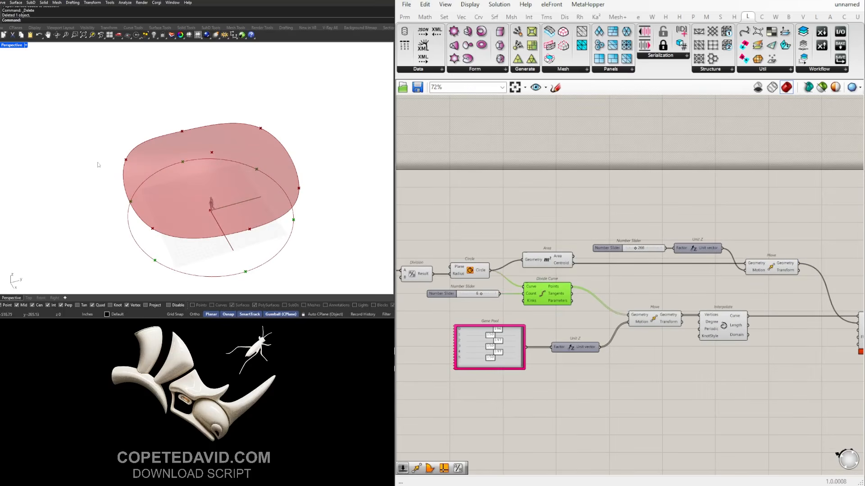
- Move the entire definition lower on the canvas to free space above it
{"action": "right_click_drag", "start_coordinate": [828, 310], "coordinate": [655, 211]}
{"action": "scroll", "coordinate": [655, 210], "scroll_direction": "down", "scroll_amount": 6}
{"action": "left_click_drag", "start_coordinate": [780, 310], "coordinate": [441, 169]}
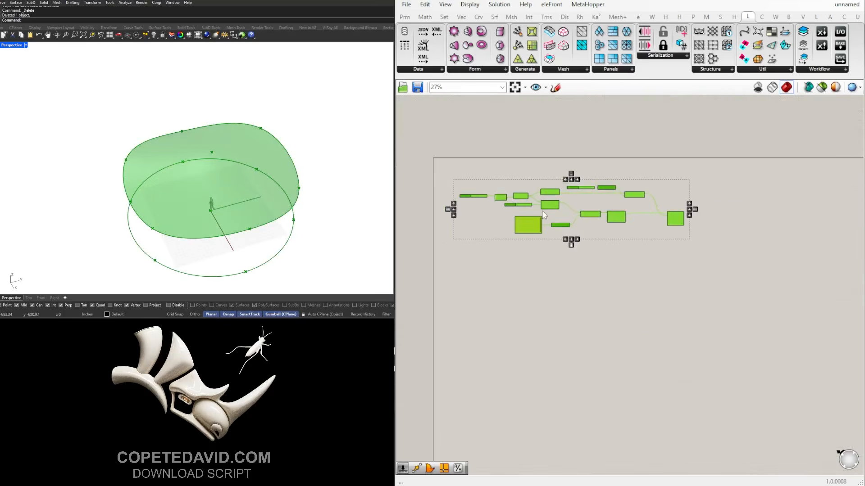
{"action": "left_click_drag", "start_coordinate": [549, 206], "coordinate": [549, 261]}
{"action": "left_click", "coordinate": [598, 324]}
- Highlight Divide Curve and Area in turn to check the circle's division points and centroid in the viewport
{"action": "scroll", "coordinate": [541, 247], "scroll_direction": "up", "scroll_amount": 8}
{"action": "left_click", "coordinate": [557, 267]}
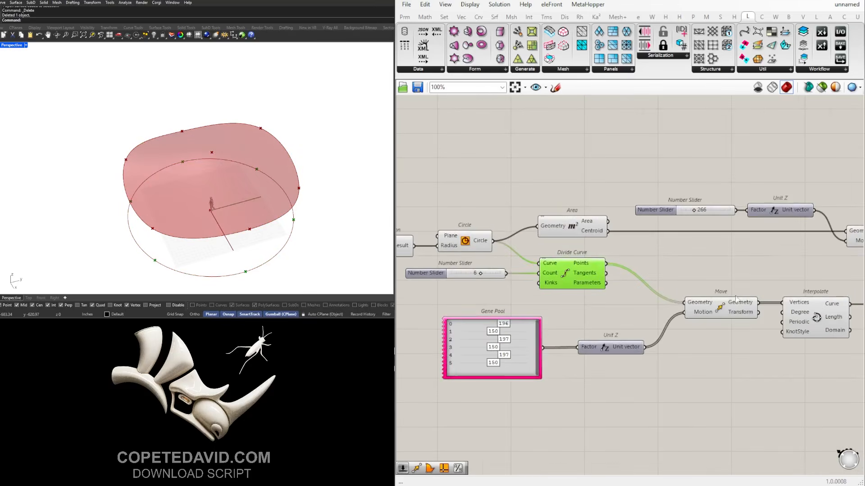
{"action": "mouse_move", "coordinate": [220, 215]}
{"action": "right_mouse_down"}
{"action": "mouse_move", "coordinate": [218, 190]}
{"action": "mouse_move", "coordinate": [224, 225]}
{"action": "right_mouse_up"}
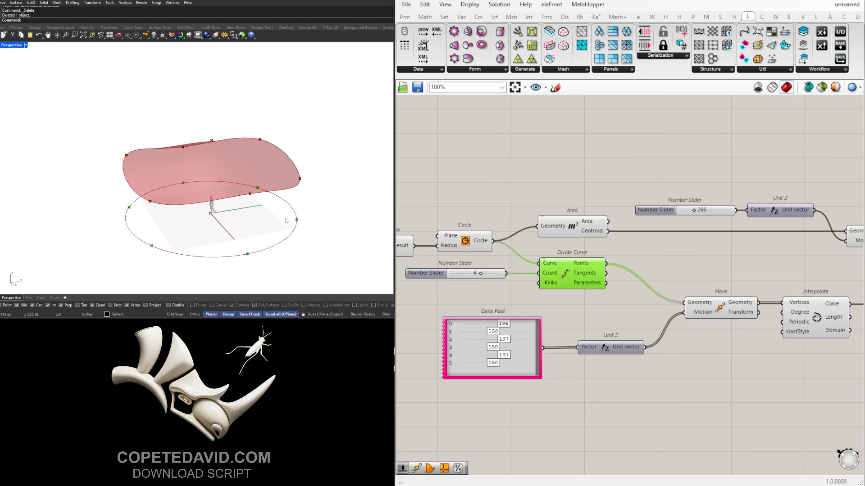
{"action": "left_click", "coordinate": [658, 400]}
{"action": "left_click", "coordinate": [592, 232]}
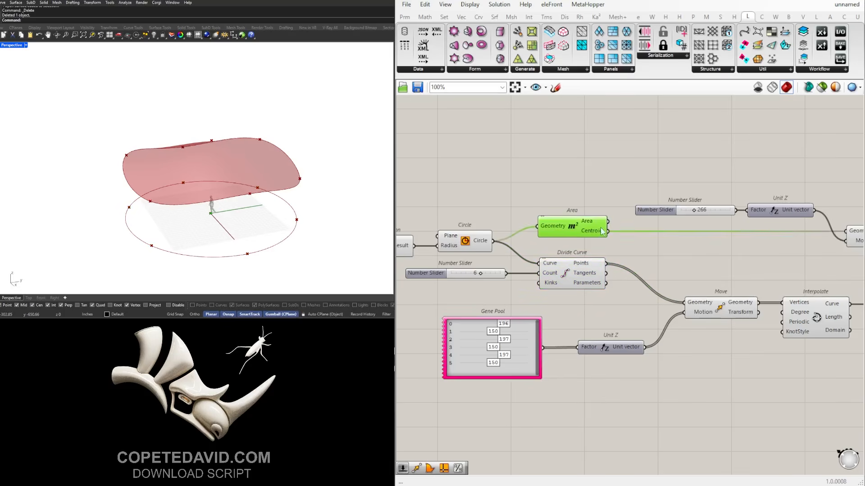
{"action": "scroll", "coordinate": [622, 241], "scroll_direction": "up", "scroll_amount": 3}
{"action": "left_click", "coordinate": [540, 279], "text": "shift"}
- Add a Line component with Area's Centroid as Start Point and Divide Curve's Points as End Point
{"action": "left_click", "coordinate": [752, 276]}
{"action": "double_click", "coordinate": [752, 276]}
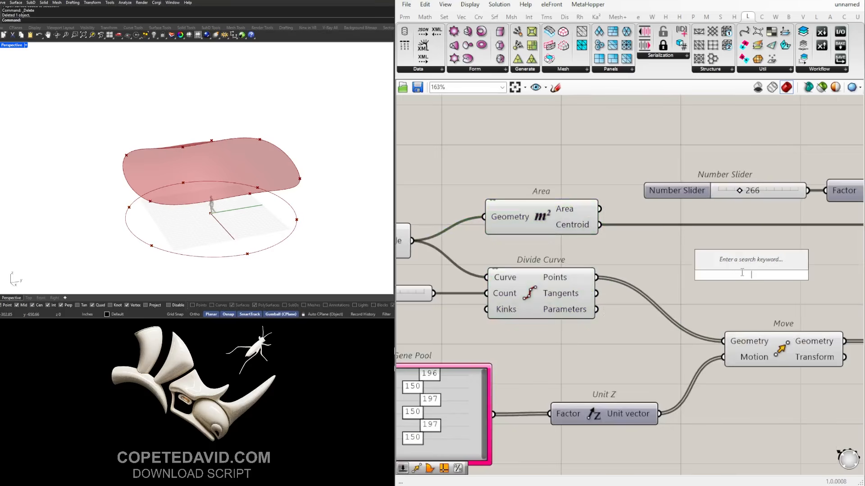
{"action": "type", "text": "LINE"}
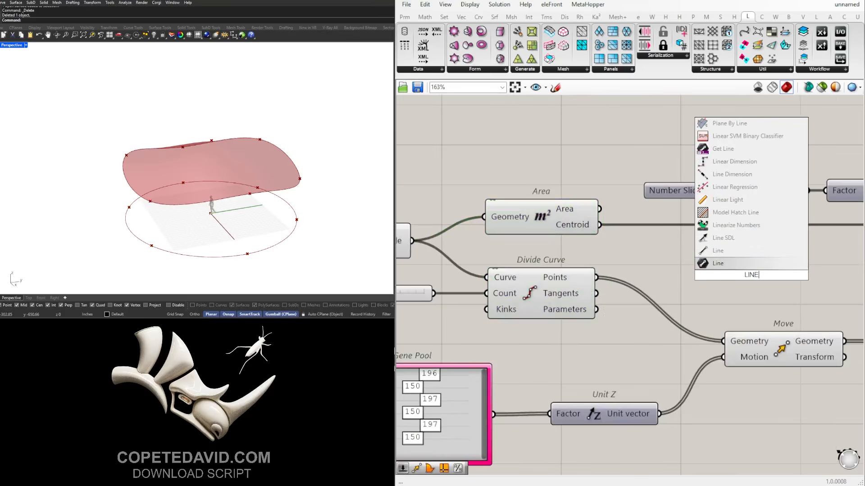
{"action": "left_click", "coordinate": [713, 252]}
{"action": "left_click_drag", "start_coordinate": [575, 224], "coordinate": [732, 266]}
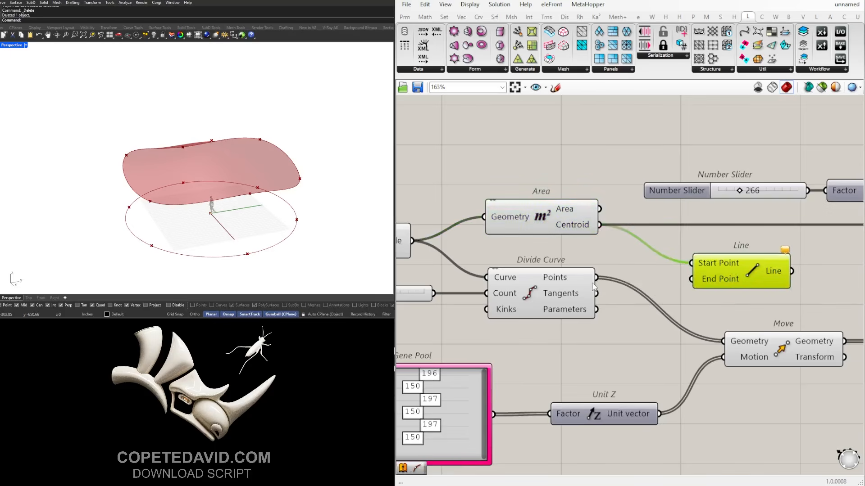
{"action": "left_click_drag", "start_coordinate": [595, 278], "coordinate": [713, 275]}
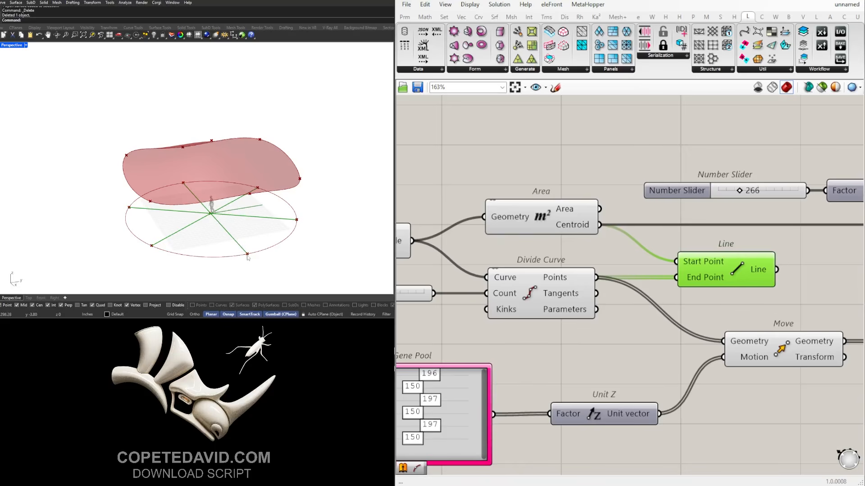
{"action": "scroll", "coordinate": [548, 231], "scroll_direction": "down", "scroll_amount": 4}
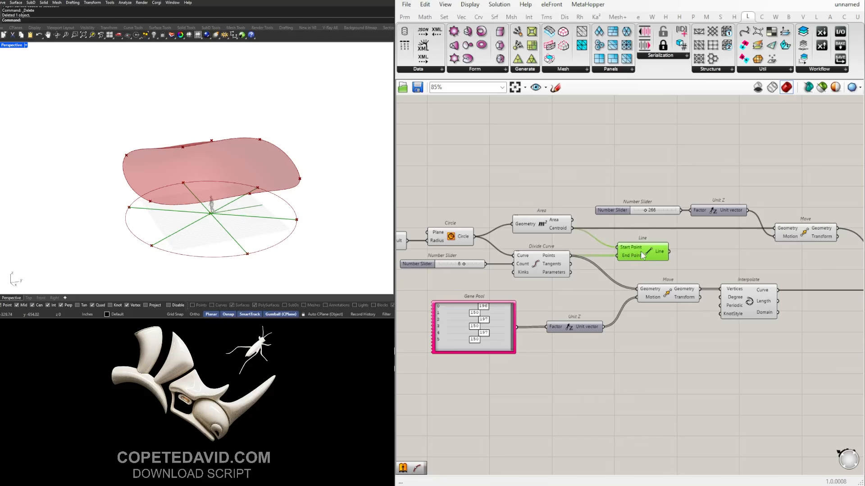
- Place the Line component below the Move component and set the wire display of its Start Point and End Point to Hidden
{"action": "left_click_drag", "start_coordinate": [643, 256], "coordinate": [681, 352]}
{"action": "scroll", "coordinate": [666, 345], "scroll_direction": "up", "scroll_amount": 1}
{"action": "right_click", "coordinate": [666, 345]}
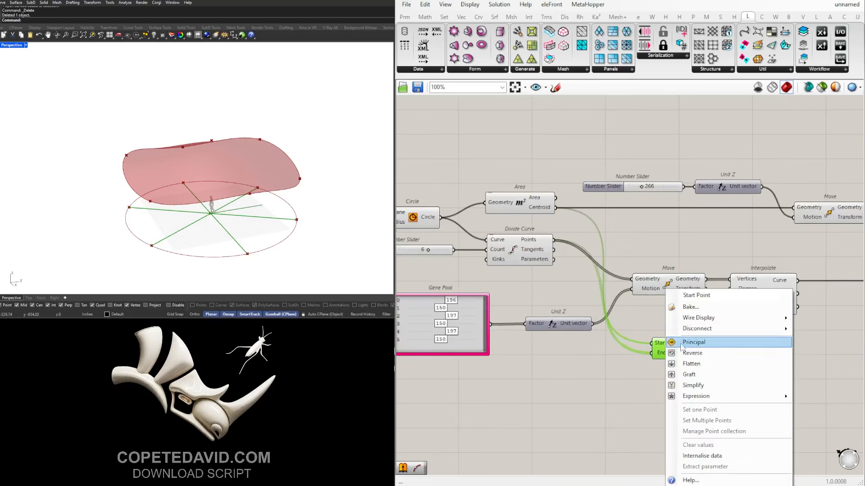
{"action": "mouse_move", "coordinate": [725, 318]}
{"action": "left_click", "coordinate": [820, 340]}
{"action": "right_click", "coordinate": [671, 354]}
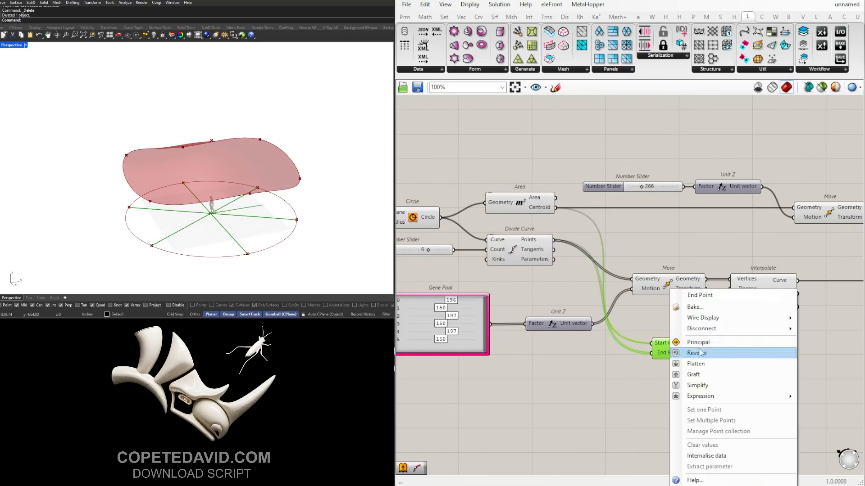
{"action": "left_click", "coordinate": [822, 341]}
{"action": "right_click_drag", "start_coordinate": [745, 358], "coordinate": [631, 350]}
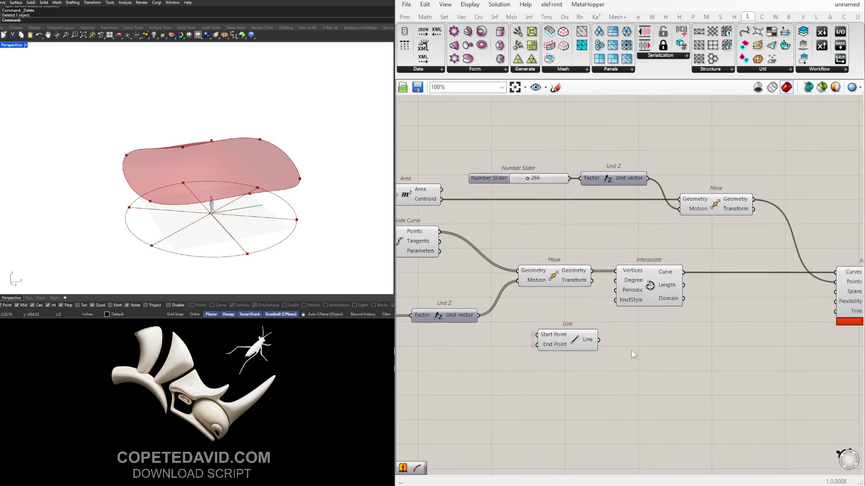
- Add an Amplitude component beside Line and feed the Line output into its Vector input
{"action": "double_click", "coordinate": [667, 366]}
{"action": "type", "text": "AMPL"}
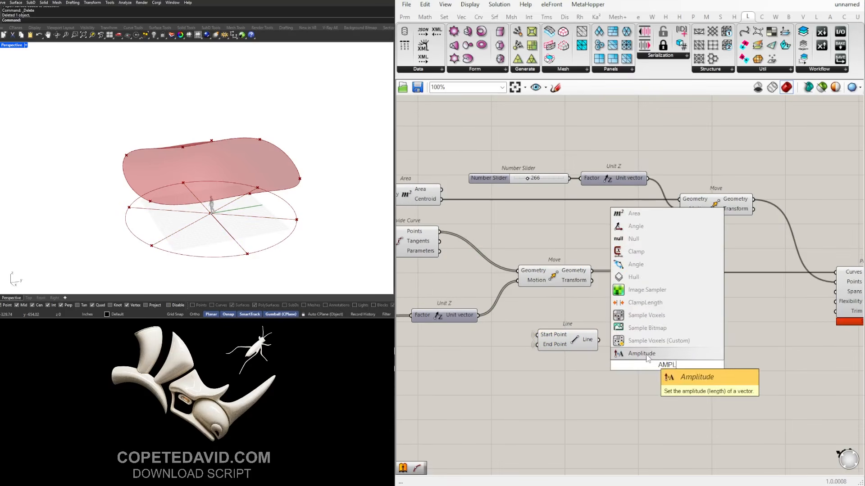
{"action": "key", "text": "Return"}
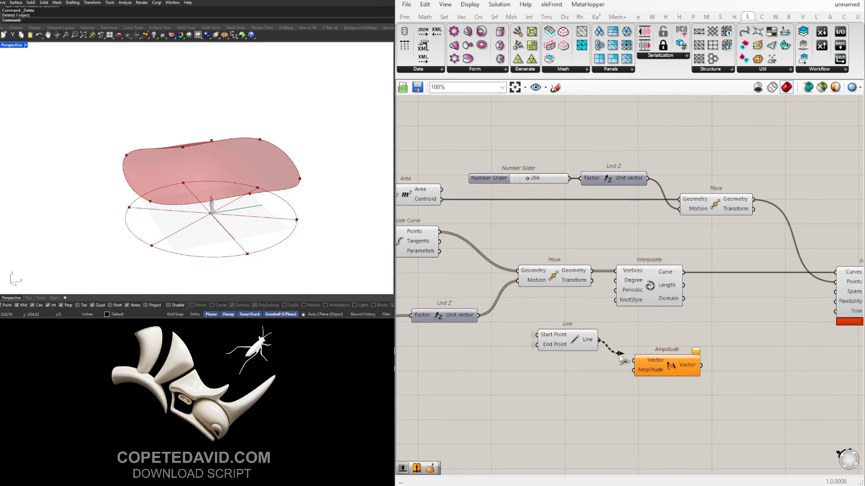
{"action": "left_click_drag", "start_coordinate": [622, 357], "coordinate": [663, 362]}
{"action": "mouse_move", "coordinate": [589, 346]}
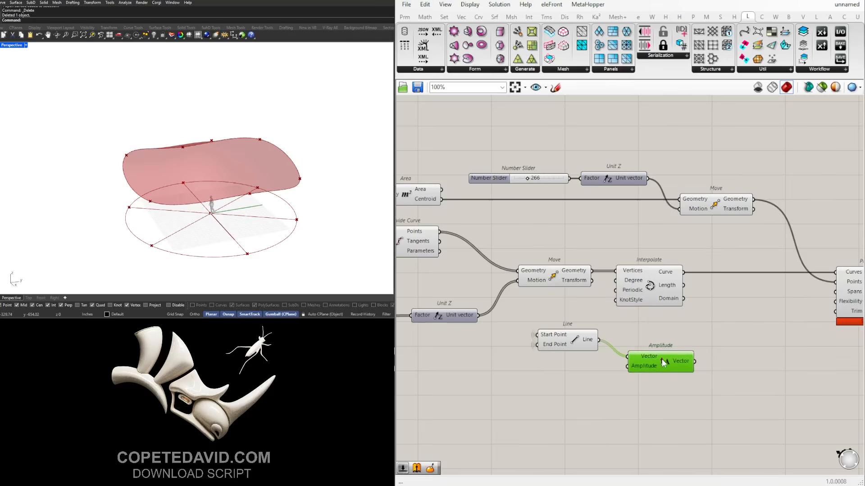
- Highlight Line, the edge-point Move and Divide Curve in turn to check their geometry in the viewport
{"action": "left_click", "coordinate": [579, 345]}
{"action": "scroll", "coordinate": [495, 345], "scroll_direction": "down", "scroll_amount": 3}
{"action": "left_click", "coordinate": [534, 299]}
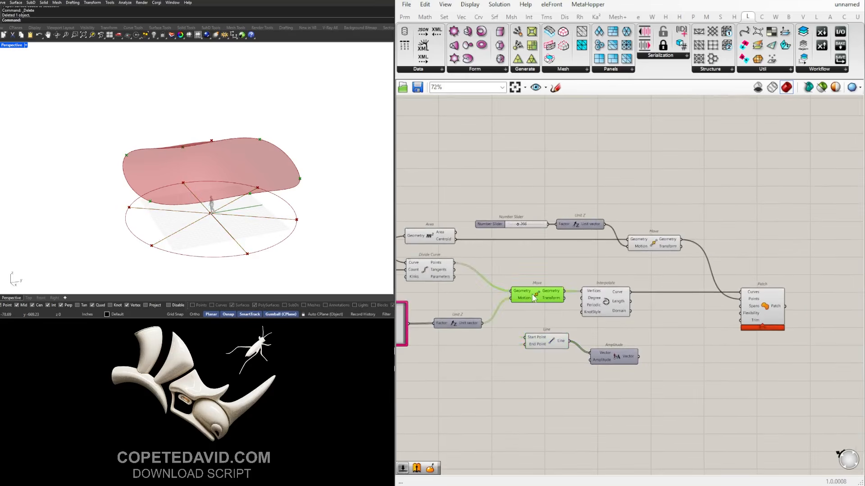
{"action": "right_click_drag", "start_coordinate": [527, 319], "coordinate": [592, 312]}
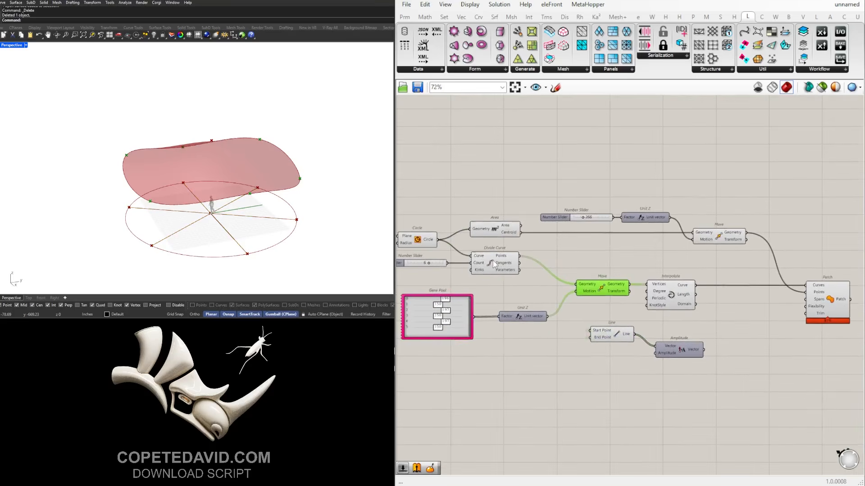
{"action": "left_click", "coordinate": [494, 264]}
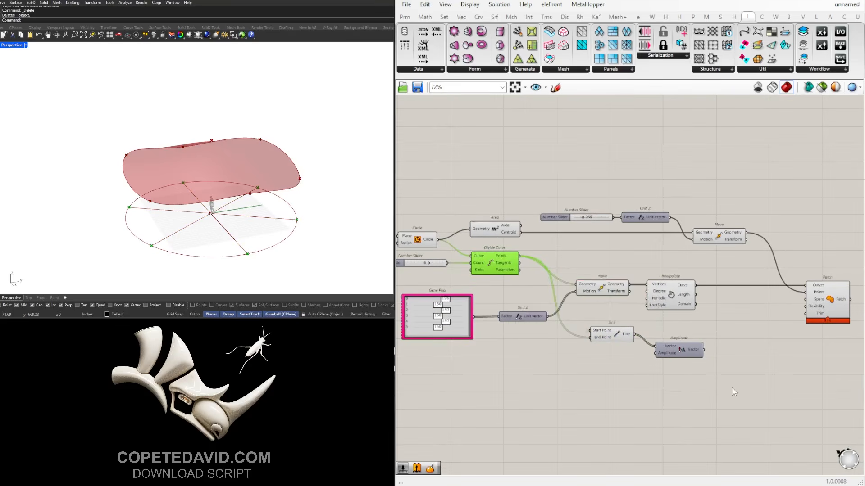
- Shift Line and Amplitude lower and add a Move component with Divide Curve's Points as Geometry and Amplitude's Vector as Motion
{"action": "right_click_drag", "start_coordinate": [678, 359], "coordinate": [713, 353]}
{"action": "scroll", "coordinate": [713, 353], "scroll_direction": "up", "scroll_amount": 1}
{"action": "left_click_drag", "start_coordinate": [723, 342], "coordinate": [539, 418]}
{"action": "double_click", "coordinate": [677, 366]}
{"action": "type", "text": "MOVE"}
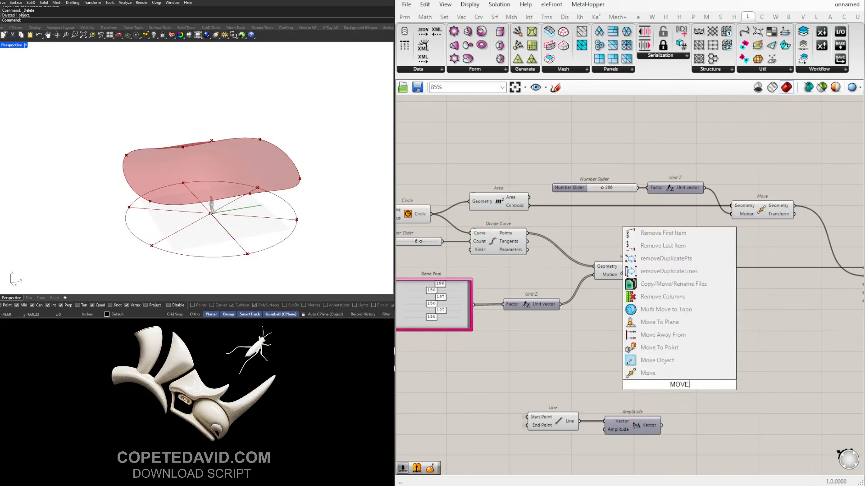
{"action": "left_click", "coordinate": [644, 373]}
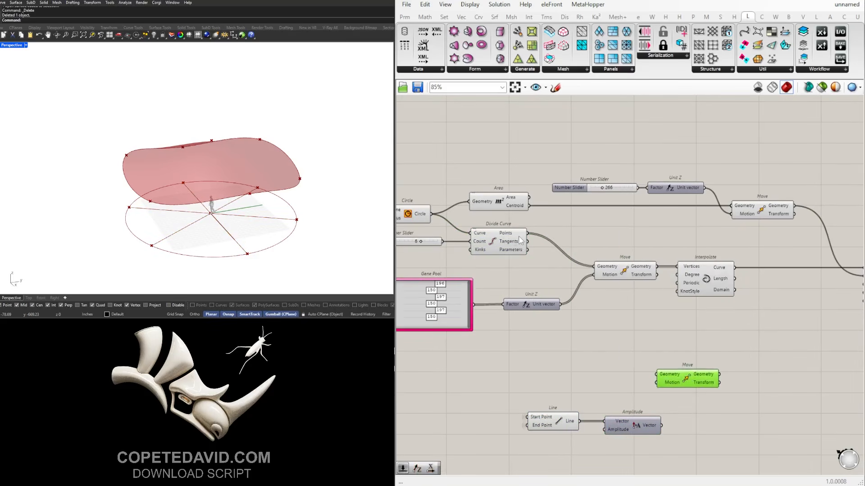
{"action": "left_click_drag", "start_coordinate": [527, 233], "coordinate": [708, 395]}
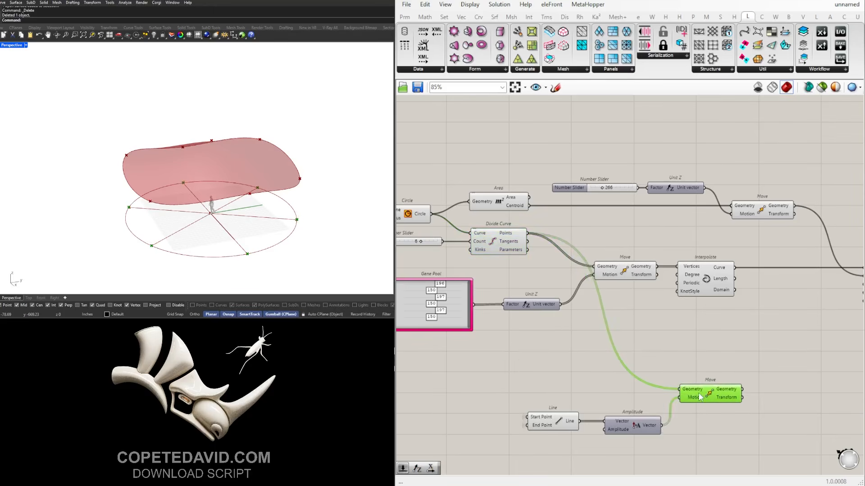
- Examine the division point at the outer end of a radial line up close in the viewport
{"action": "scroll", "coordinate": [247, 247], "scroll_direction": "up", "scroll_amount": 8}
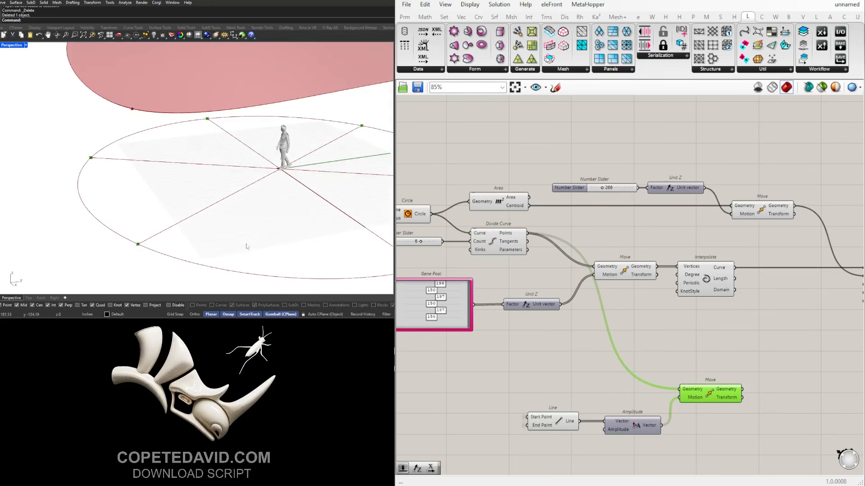
{"action": "right_click_drag", "start_coordinate": [325, 246], "coordinate": [221, 205], "text": "shift"}
{"action": "scroll", "coordinate": [271, 206], "scroll_direction": "up", "scroll_amount": 5}
{"action": "scroll", "coordinate": [221, 199], "scroll_direction": "down", "scroll_amount": 2}
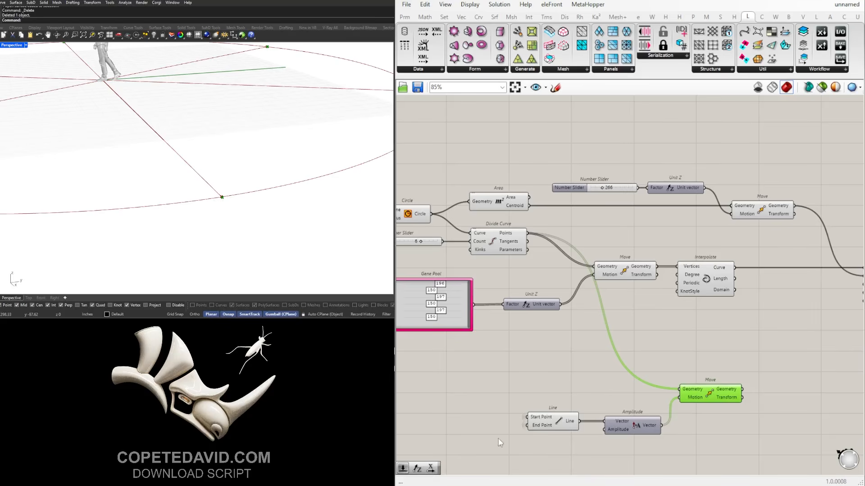
- Shift the Line component slightly higher on the canvas, above Amplitude
{"action": "left_click_drag", "start_coordinate": [555, 428], "coordinate": [555, 413]}
{"action": "left_click", "coordinate": [556, 436]}
{"action": "right_click_drag", "start_coordinate": [557, 436], "coordinate": [596, 393]}
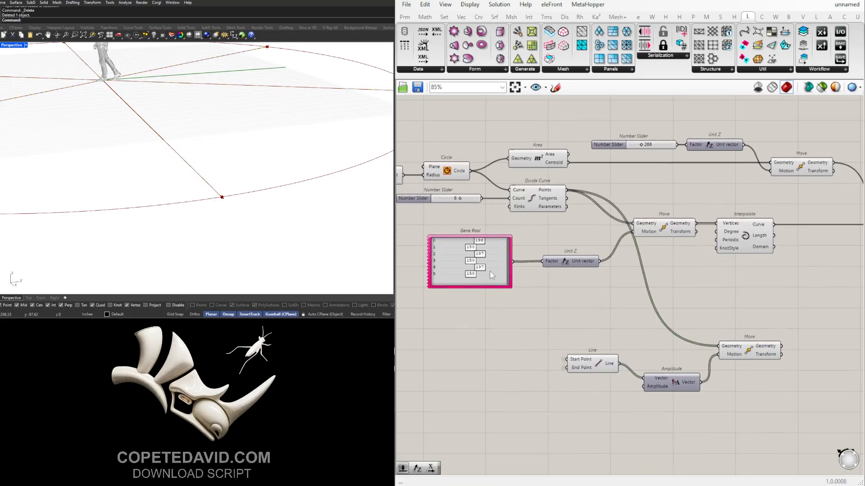
- Try a 2.5 number slider as Amplitude's length value and delete it again
{"action": "right_click_drag", "start_coordinate": [492, 276], "coordinate": [516, 246]}
{"action": "scroll", "coordinate": [617, 373], "scroll_direction": "up", "scroll_amount": 3}
{"action": "double_click", "coordinate": [617, 374]}
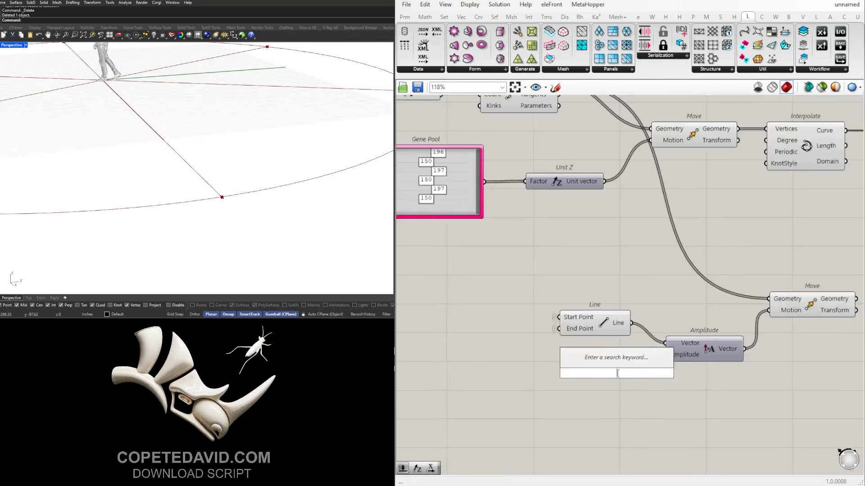
{"action": "type", "text": "2.5"}
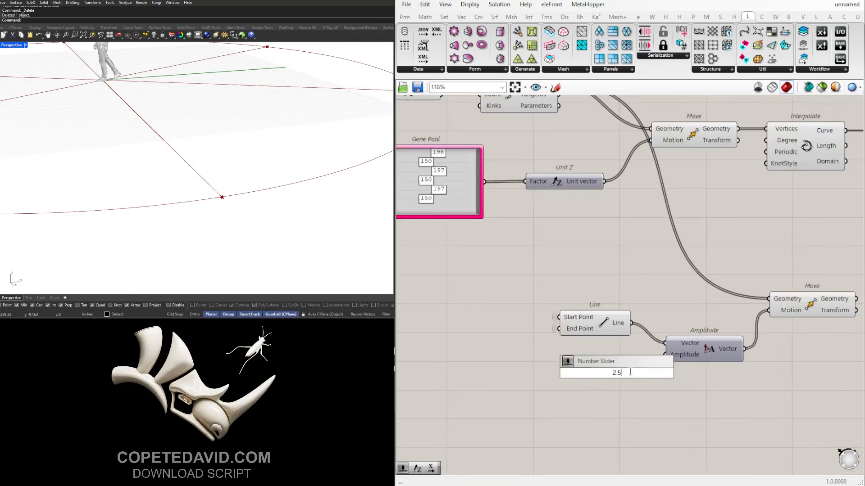
{"action": "key", "text": "Return"}
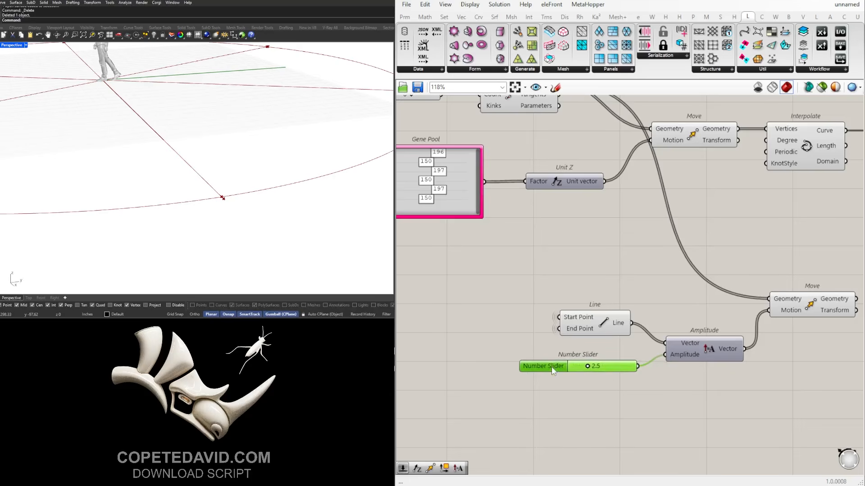
{"action": "left_click_drag", "start_coordinate": [608, 367], "coordinate": [604, 368]}
{"action": "key", "text": "Delete"}
- Duplicate the Gene Pool, place the copy under Line and connect it to Amplitude's Amplitude input
{"action": "scroll", "coordinate": [586, 357], "scroll_direction": "down", "scroll_amount": 3}
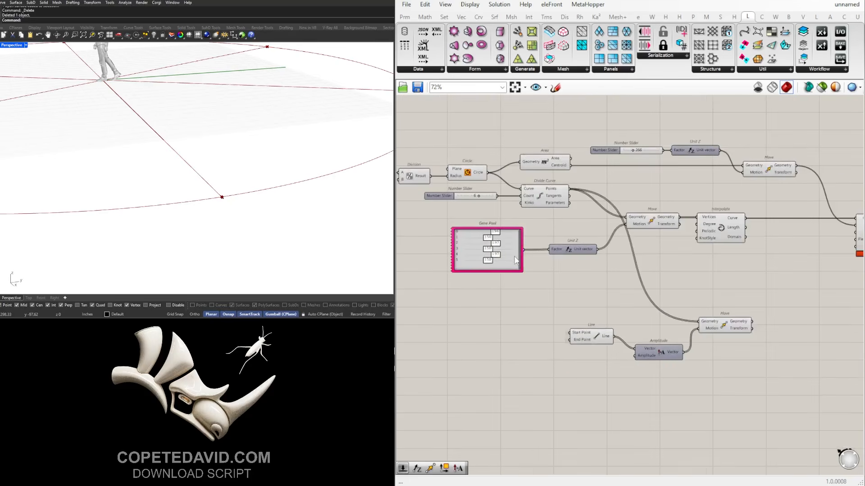
{"action": "left_click_drag", "start_coordinate": [513, 262], "coordinate": [596, 390], "text": "alt"}
{"action": "left_click_drag", "start_coordinate": [596, 339], "coordinate": [585, 335]}
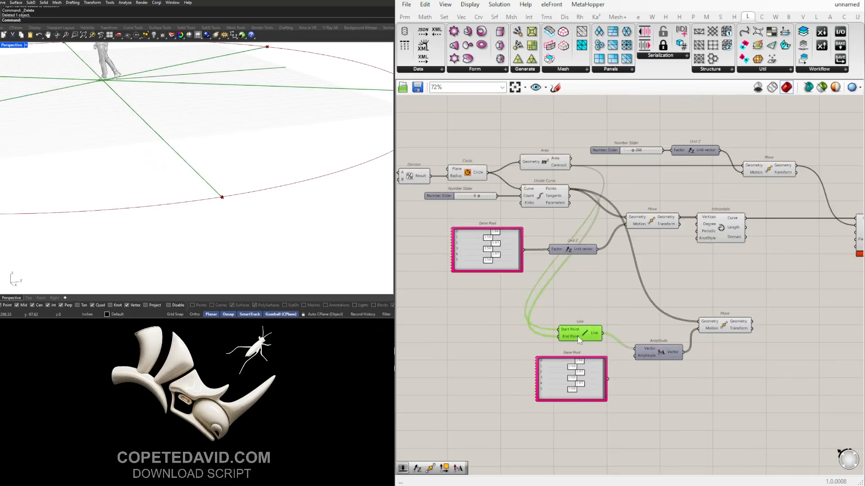
{"action": "scroll", "coordinate": [585, 354], "scroll_direction": "up", "scroll_amount": 3}
{"action": "left_click", "coordinate": [598, 374]}
{"action": "left_click_drag", "start_coordinate": [600, 377], "coordinate": [592, 359]}
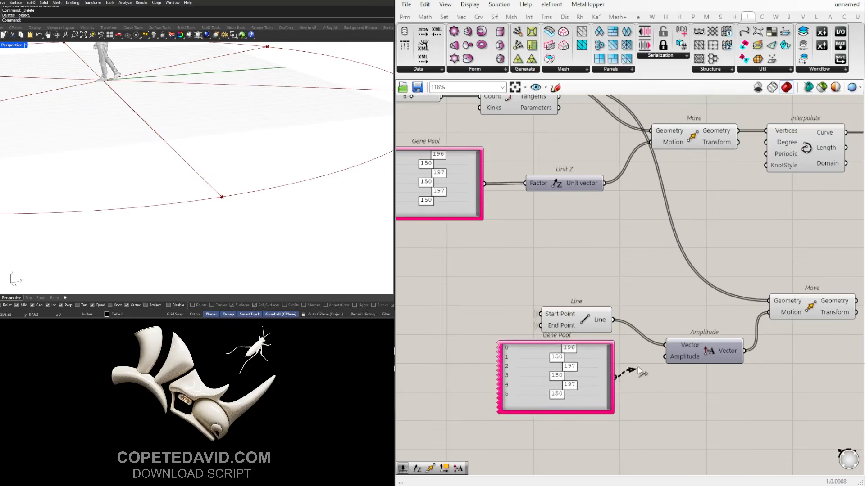
{"action": "left_click_drag", "start_coordinate": [639, 371], "coordinate": [667, 363]}
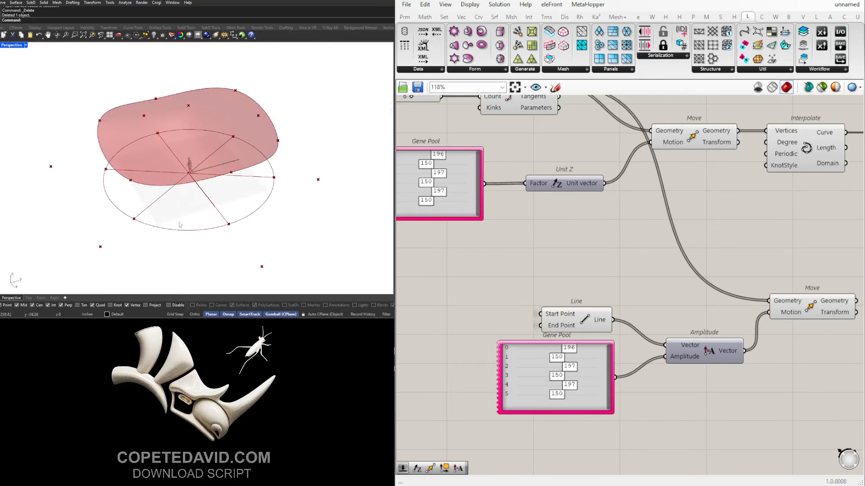
- Set gene 0 of the copied Gene Pool to 29 and genes 1 to 5 to 0
{"action": "scroll", "coordinate": [616, 349], "scroll_direction": "up", "scroll_amount": 3}
{"action": "scroll", "coordinate": [543, 352], "scroll_direction": "up", "scroll_amount": 1}
{"action": "left_click_drag", "start_coordinate": [543, 353], "coordinate": [472, 356]}
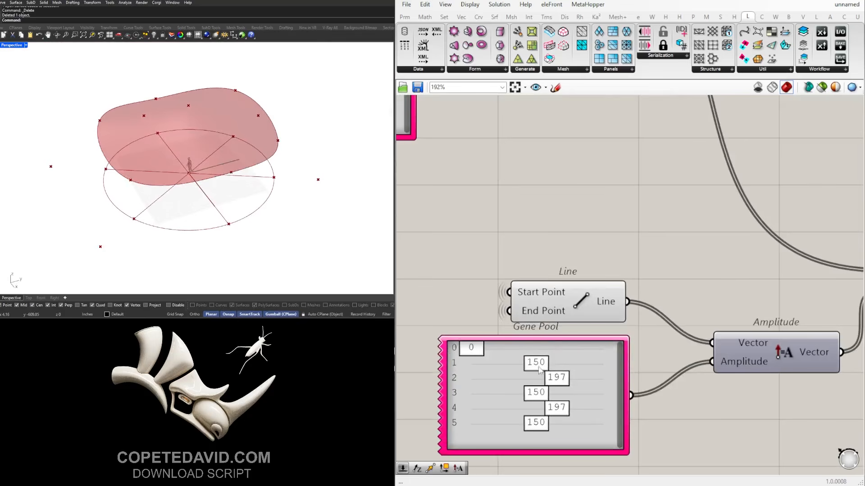
{"action": "left_click_drag", "start_coordinate": [540, 367], "coordinate": [441, 378]}
{"action": "left_click_drag", "start_coordinate": [536, 397], "coordinate": [472, 393]}
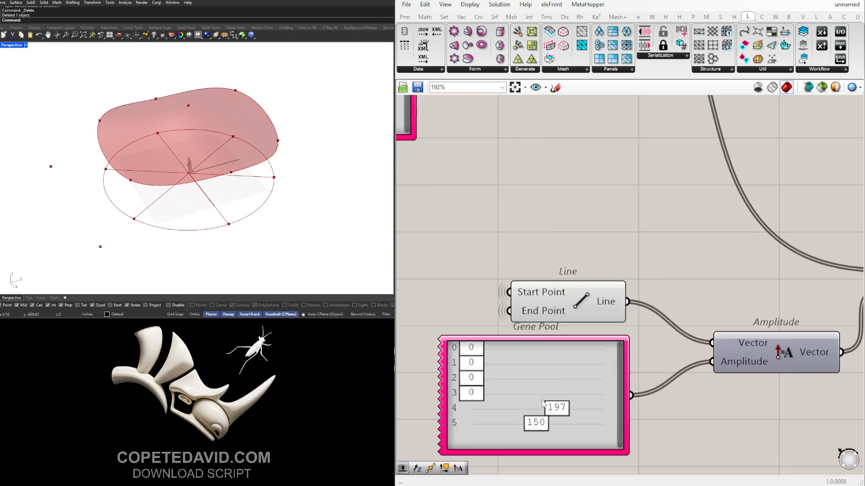
{"action": "left_click_drag", "start_coordinate": [557, 408], "coordinate": [472, 408]}
{"action": "left_click_drag", "start_coordinate": [536, 422], "coordinate": [472, 422]}
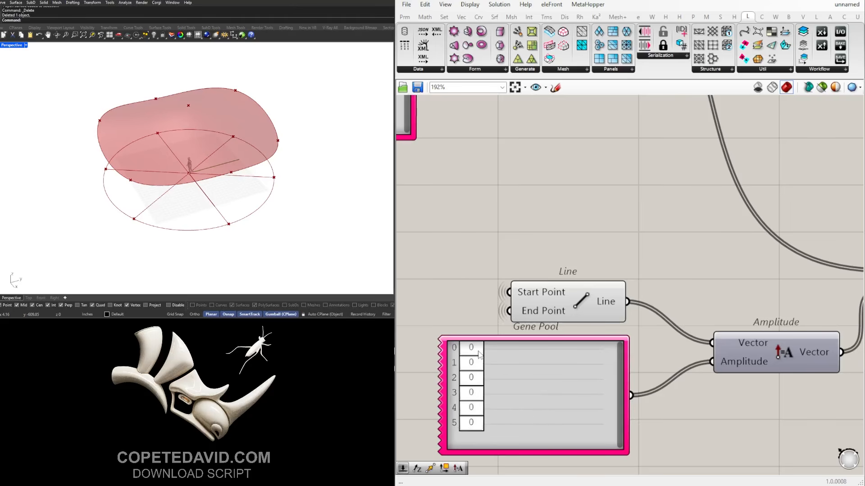
{"action": "mouse_move", "coordinate": [479, 355]}
{"action": "left_mouse_down"}
{"action": "mouse_move", "coordinate": [491, 357]}
{"action": "mouse_move", "coordinate": [488, 390]}
{"action": "mouse_move", "coordinate": [464, 388]}
{"action": "mouse_move", "coordinate": [491, 366]}
{"action": "mouse_move", "coordinate": [470, 363]}
{"action": "left_mouse_up"}
- Shift the edge-point Move, Interpolate and Patch components further along the canvas to make room before them
{"action": "scroll", "coordinate": [523, 312], "scroll_direction": "down", "scroll_amount": 4}
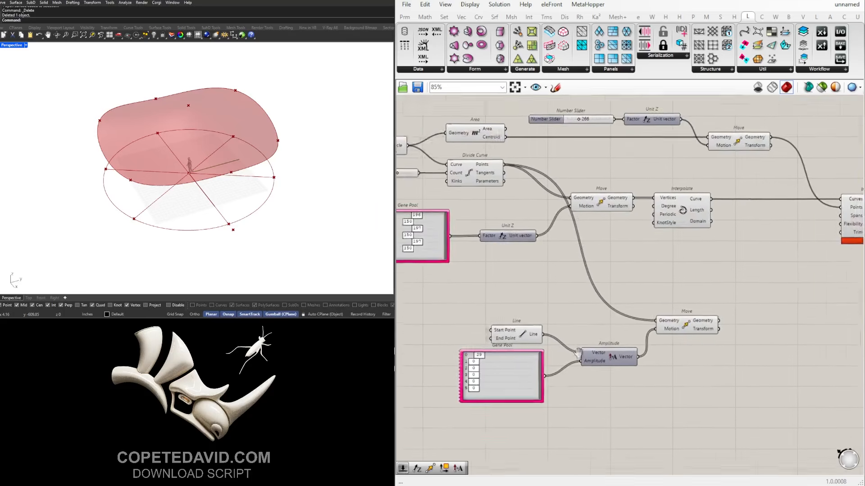
{"action": "right_click_drag", "start_coordinate": [706, 400], "coordinate": [667, 417]}
{"action": "right_click_drag", "start_coordinate": [659, 272], "coordinate": [520, 271]}
{"action": "left_click_drag", "start_coordinate": [788, 285], "coordinate": [430, 210]}
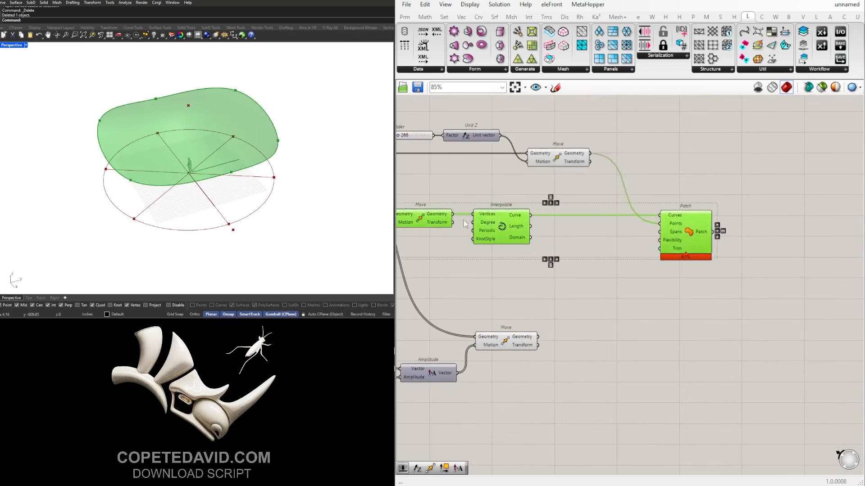
{"action": "left_click_drag", "start_coordinate": [497, 221], "coordinate": [639, 221]}
- Move the Line, copied Gene Pool, Amplitude and lower Move components up, closer to the main definition
{"action": "left_click", "coordinate": [565, 330]}
{"action": "right_click_drag", "start_coordinate": [585, 349], "coordinate": [804, 370]}
{"action": "right_click_drag", "start_coordinate": [720, 413], "coordinate": [718, 373]}
{"action": "left_click_drag", "start_coordinate": [744, 411], "coordinate": [509, 291]}
{"action": "left_click_drag", "start_coordinate": [644, 353], "coordinate": [627, 311]}
{"action": "left_click", "coordinate": [586, 268]}
- Highlight Divide Curve and the vertical Move in turn to compare the base points with the raised roof points
{"action": "left_click", "coordinate": [508, 164]}
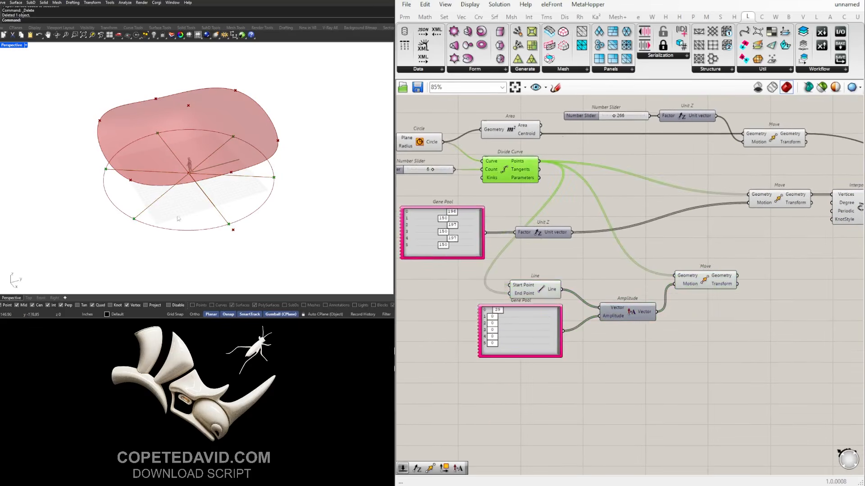
{"action": "scroll", "coordinate": [218, 229], "scroll_direction": "down", "scroll_amount": 5}
{"action": "scroll", "coordinate": [214, 225], "scroll_direction": "up", "scroll_amount": 5}
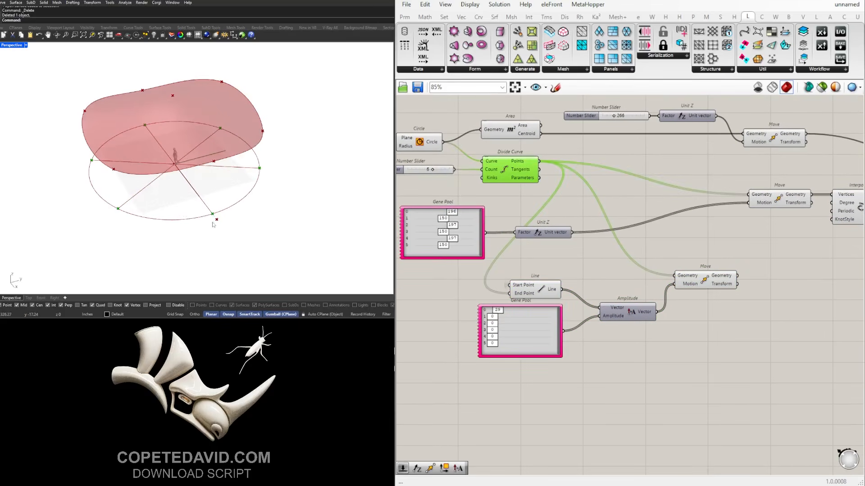
{"action": "right_click_drag", "start_coordinate": [522, 189], "coordinate": [515, 249]}
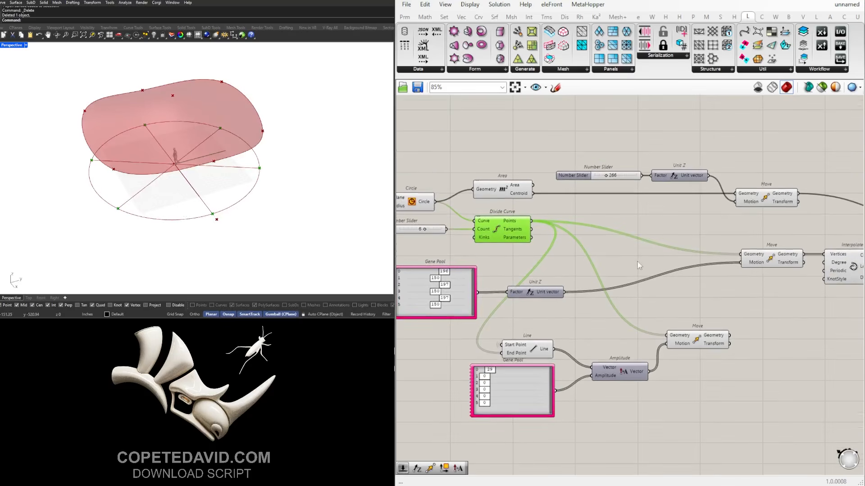
{"action": "left_click", "coordinate": [754, 256]}
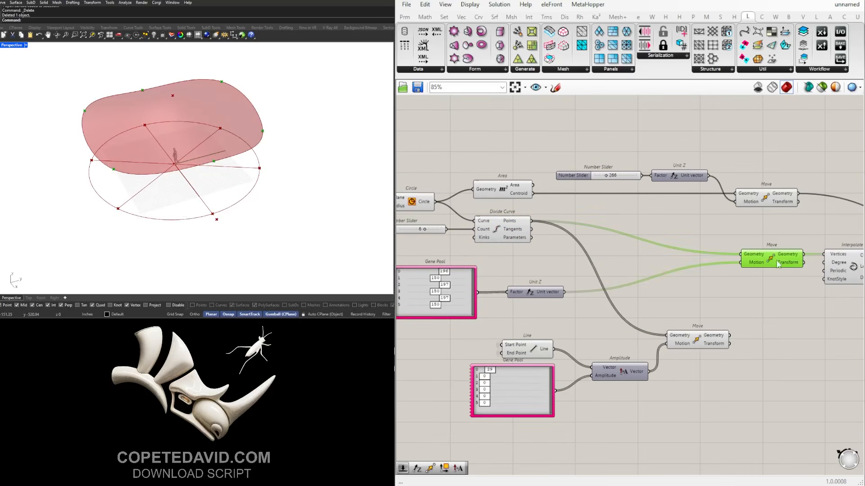
{"action": "right_click_drag", "start_coordinate": [266, 171], "coordinate": [267, 121]}
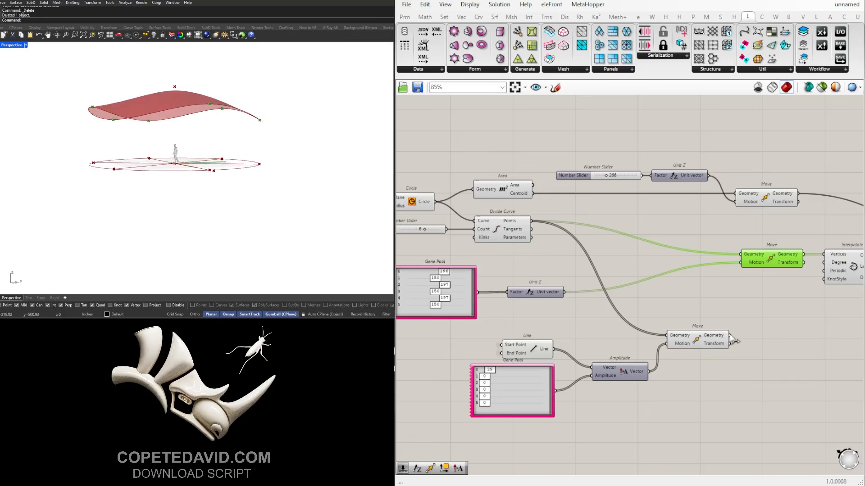
- Feed the radial Move's Geometry into the vertical Move's Geometry input and shift the vertical Move and Interpolate further along the canvas
{"action": "left_click_drag", "start_coordinate": [732, 339], "coordinate": [746, 256]}
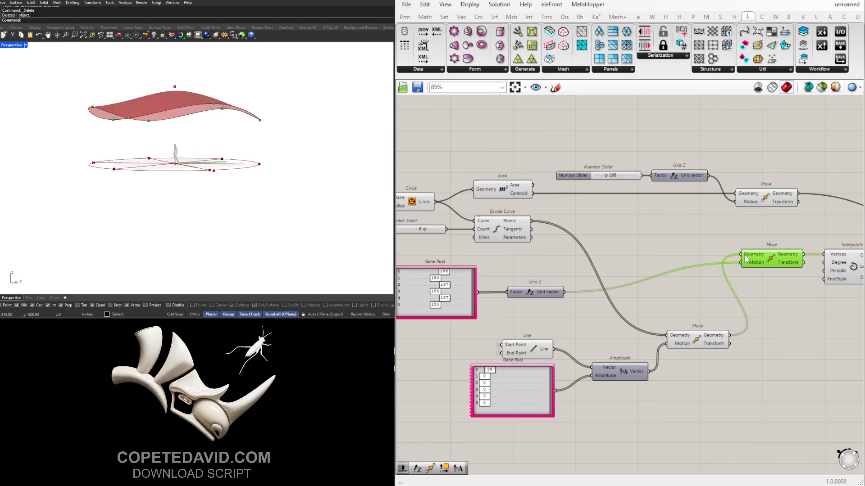
{"action": "left_click", "coordinate": [719, 357]}
{"action": "right_click_drag", "start_coordinate": [793, 357], "coordinate": [600, 351]}
{"action": "scroll", "coordinate": [620, 347], "scroll_direction": "down", "scroll_amount": 2}
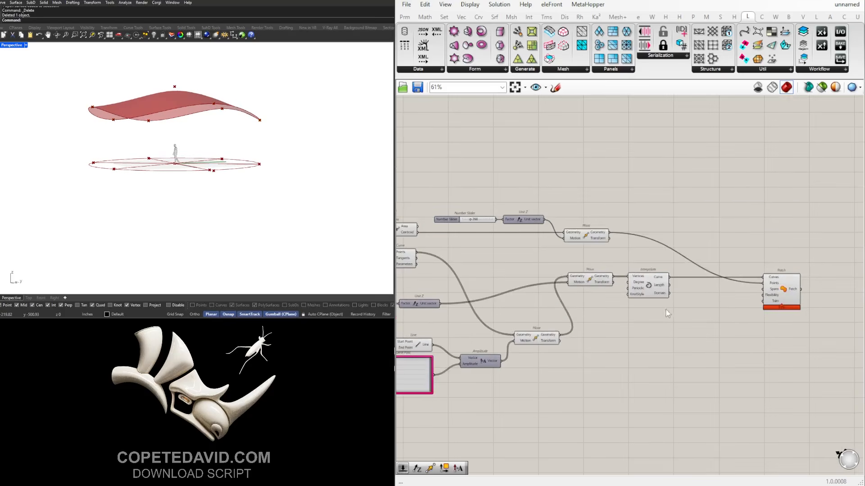
{"action": "left_click_drag", "start_coordinate": [681, 307], "coordinate": [629, 277]}
{"action": "left_click", "coordinate": [506, 370]}
{"action": "right_click_drag", "start_coordinate": [500, 365], "coordinate": [628, 355]}
- Change the Rhino display from the Perspective view to the maximized Top view
{"action": "right_click_drag", "start_coordinate": [146, 97], "coordinate": [124, 192]}
{"action": "double_click", "coordinate": [8, 47]}
{"action": "double_click", "coordinate": [6, 46]}
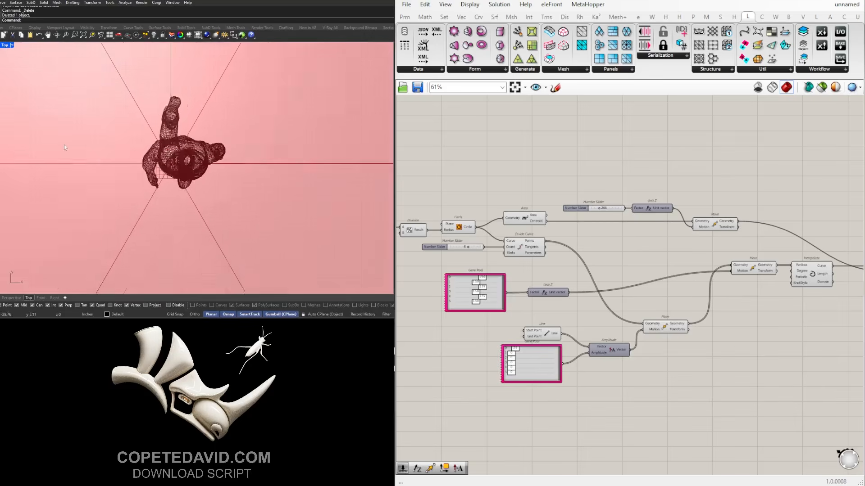
- Try radial offsets of 43, 46, 99, 41 and 70 for points 0, 1, 2, 4 and 5 in the lower Gene Pool
{"action": "scroll", "coordinate": [64, 145], "scroll_direction": "down", "scroll_amount": 12}
{"action": "right_click_drag", "start_coordinate": [90, 169], "coordinate": [186, 178]}
{"action": "scroll", "coordinate": [517, 357], "scroll_direction": "up", "scroll_amount": 5}
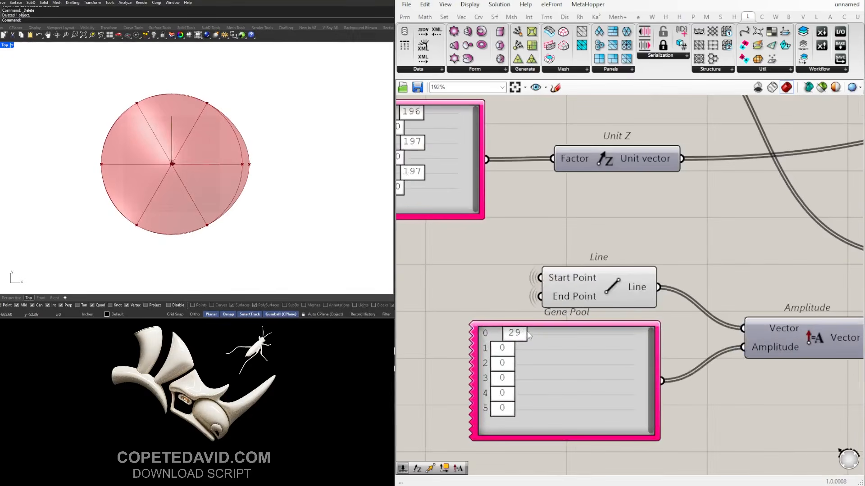
{"action": "left_click_drag", "start_coordinate": [518, 334], "coordinate": [568, 364]}
{"action": "left_click_drag", "start_coordinate": [524, 382], "coordinate": [564, 381]}
{"action": "left_click_drag", "start_coordinate": [512, 396], "coordinate": [493, 381]}
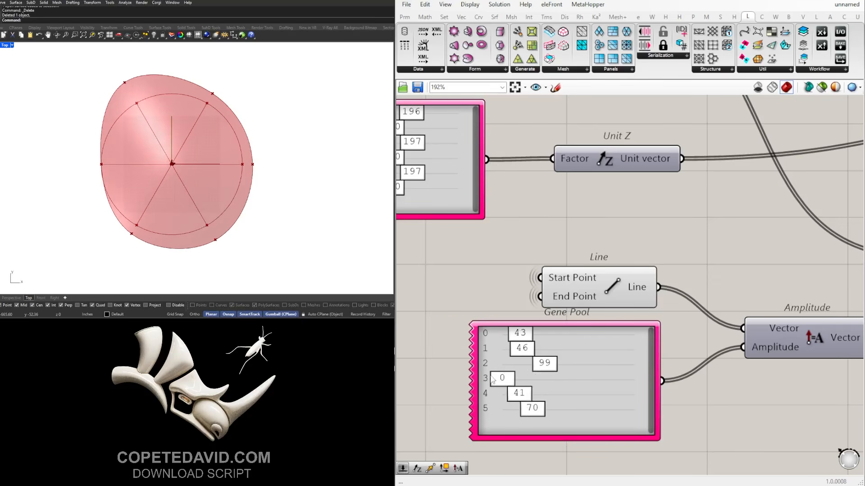
- Reset all six radial offsets in the lower Gene Pool to 0
{"action": "left_click_drag", "start_coordinate": [545, 364], "coordinate": [486, 368]}
{"action": "left_click_drag", "start_coordinate": [522, 350], "coordinate": [491, 350]}
{"action": "left_click_drag", "start_coordinate": [521, 334], "coordinate": [491, 335]}
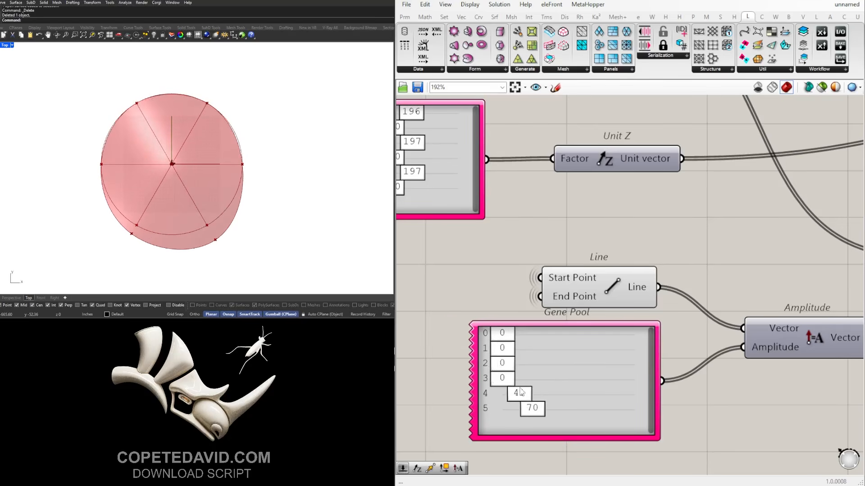
{"action": "left_click_drag", "start_coordinate": [520, 391], "coordinate": [493, 393]}
{"action": "left_click_drag", "start_coordinate": [535, 414], "coordinate": [493, 409]}
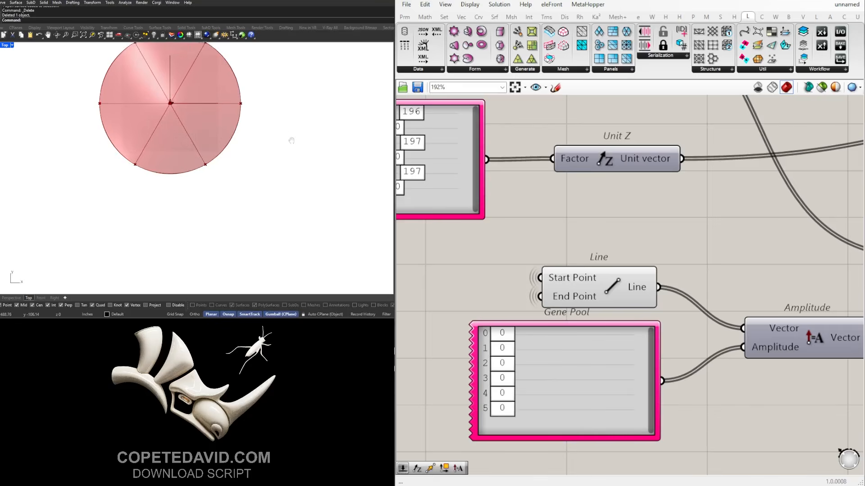
- Change the Rhino display from the Top view to the maximized Perspective view and look at the canopy from the side
{"action": "double_click", "coordinate": [4, 46]}
{"action": "double_click", "coordinate": [209, 46]}
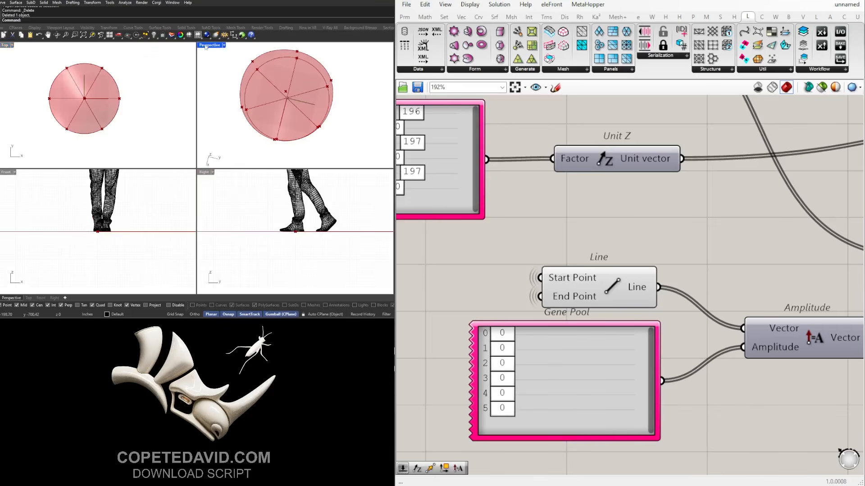
{"action": "right_click_drag", "start_coordinate": [221, 176], "coordinate": [230, 77]}
{"action": "scroll", "coordinate": [516, 221], "scroll_direction": "down", "scroll_amount": 2}
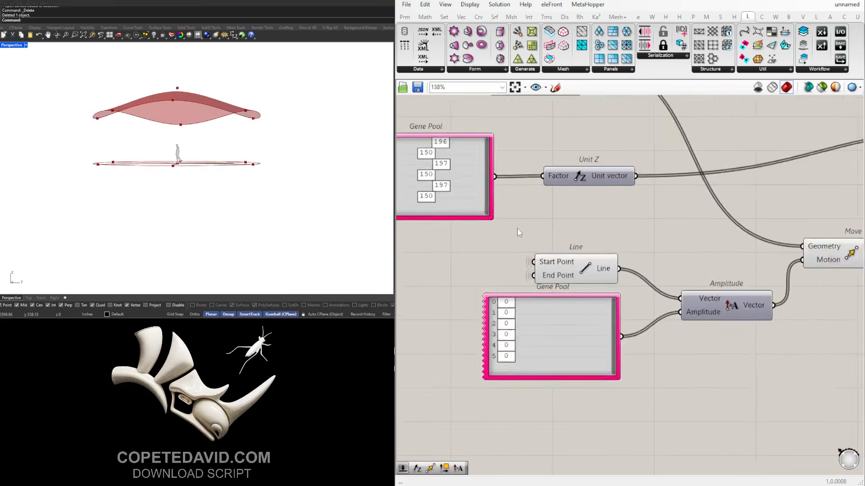
- Try lower edge heights of 154, 146 and 153 for points 0, 2 and 4 in the upper Gene Pool
{"action": "right_click_drag", "start_coordinate": [518, 233], "coordinate": [654, 278]}
{"action": "scroll", "coordinate": [582, 198], "scroll_direction": "up", "scroll_amount": 4}
{"action": "left_click_drag", "start_coordinate": [575, 176], "coordinate": [551, 178]}
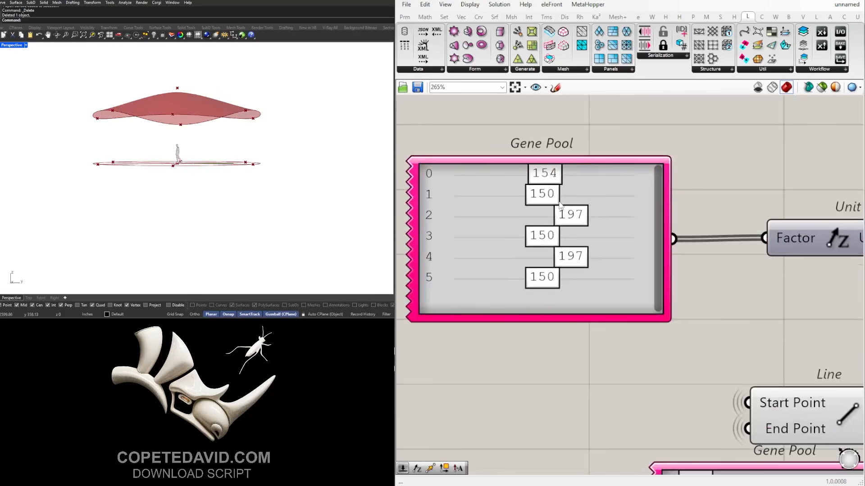
{"action": "left_click_drag", "start_coordinate": [560, 211], "coordinate": [529, 214]}
{"action": "left_click_drag", "start_coordinate": [574, 258], "coordinate": [547, 263]}
{"action": "mouse_move", "coordinate": [216, 99]}
{"action": "right_mouse_down"}
{"action": "mouse_move", "coordinate": [226, 131]}
{"action": "mouse_move", "coordinate": [209, 101]}
{"action": "right_mouse_up"}
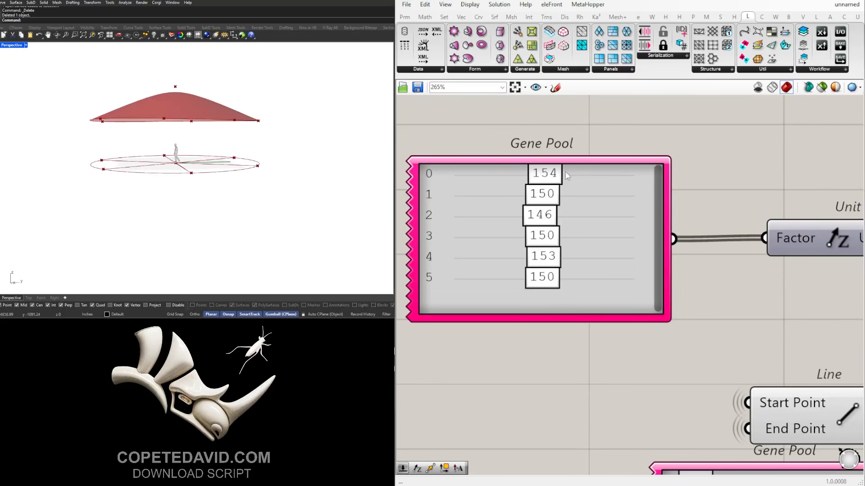
- Undo the three height changes in the upper Gene Pool
{"action": "key", "text": "ctrl+z"}
{"action": "key", "text": "ctrl+z"}
{"action": "key", "text": "ctrl+z"}
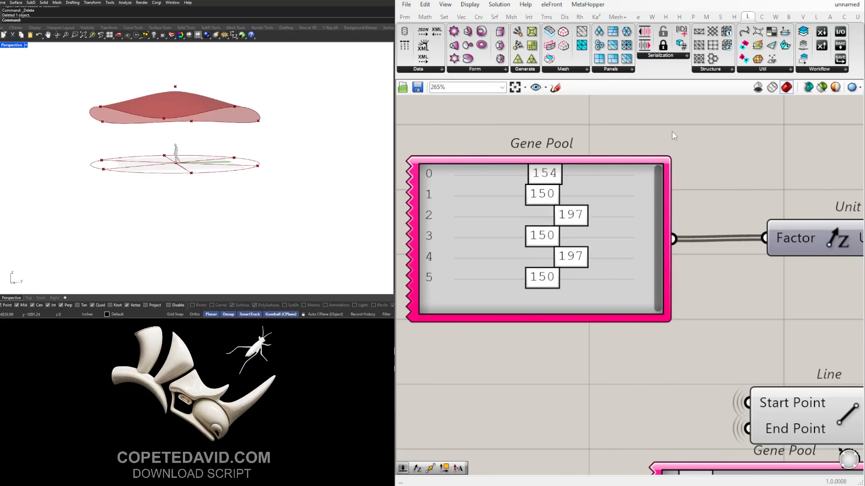
{"action": "mouse_move", "coordinate": [236, 117]}
{"action": "right_mouse_down"}
{"action": "mouse_move", "coordinate": [231, 148]}
{"action": "mouse_move", "coordinate": [231, 105]}
{"action": "right_mouse_up"}
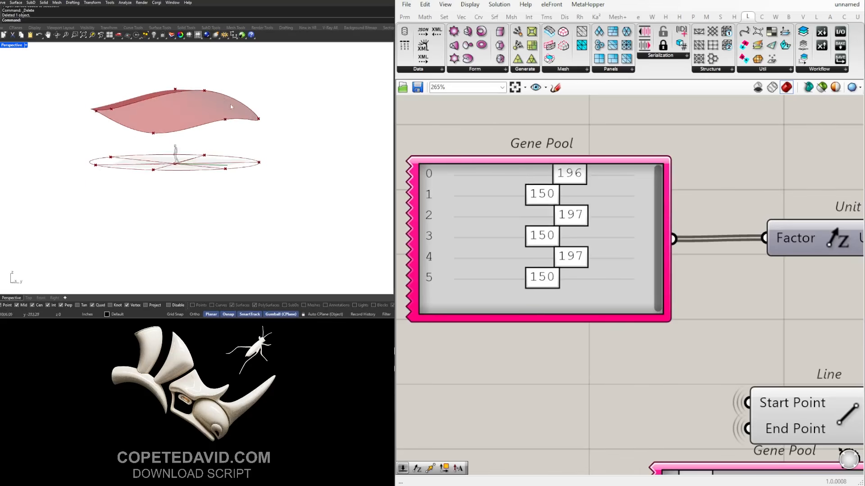
- Move the Line, lower Gene Pool, Amplitude and radial Move components up together, close beneath the lower Unit Z
{"action": "scroll", "coordinate": [746, 231], "scroll_direction": "down", "scroll_amount": 2}
{"action": "scroll", "coordinate": [747, 231], "scroll_direction": "down", "scroll_amount": 2}
{"action": "right_click_drag", "start_coordinate": [751, 243], "coordinate": [644, 272]}
{"action": "right_click_drag", "start_coordinate": [720, 438], "coordinate": [606, 340]}
{"action": "left_click", "coordinate": [593, 328]}
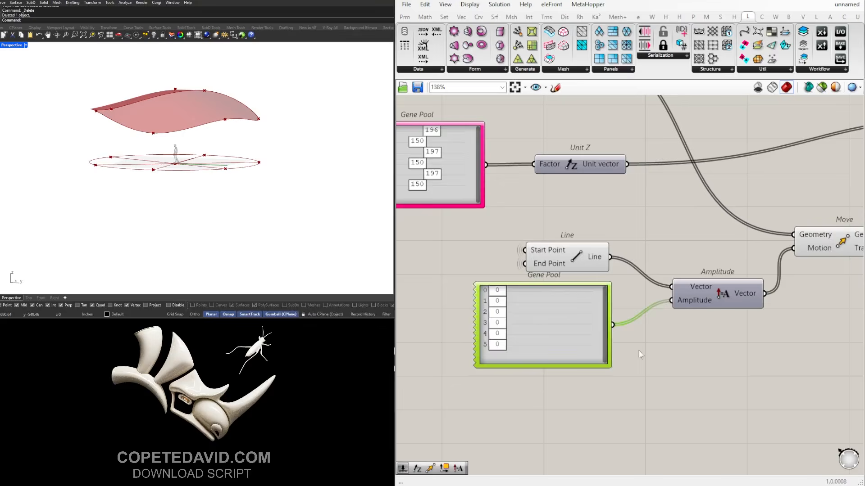
{"action": "left_click", "coordinate": [640, 353]}
{"action": "scroll", "coordinate": [692, 363], "scroll_direction": "down", "scroll_amount": 4}
{"action": "mouse_move", "coordinate": [748, 357]}
{"action": "right_mouse_down"}
{"action": "mouse_move", "coordinate": [664, 358]}
{"action": "mouse_move", "coordinate": [737, 347]}
{"action": "right_mouse_up"}
{"action": "left_click_drag", "start_coordinate": [782, 406], "coordinate": [636, 254]}
{"action": "scroll", "coordinate": [620, 295], "scroll_direction": "up", "scroll_amount": 3}
{"action": "left_click", "coordinate": [729, 391]}
{"action": "scroll", "coordinate": [730, 391], "scroll_direction": "down", "scroll_amount": 3}
{"action": "right_click_drag", "start_coordinate": [730, 391], "coordinate": [611, 385]}
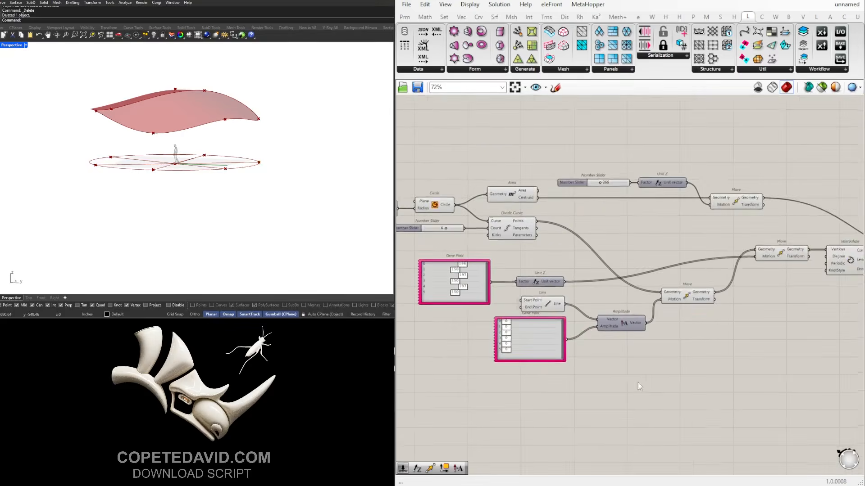
- Align the radial Move with Amplitude, and lower the vertical Move and Interpolate into line with the lower Unit Z
{"action": "scroll", "coordinate": [696, 322], "scroll_direction": "up", "scroll_amount": 2}
{"action": "left_click_drag", "start_coordinate": [683, 276], "coordinate": [680, 309]}
{"action": "left_click", "coordinate": [696, 286]}
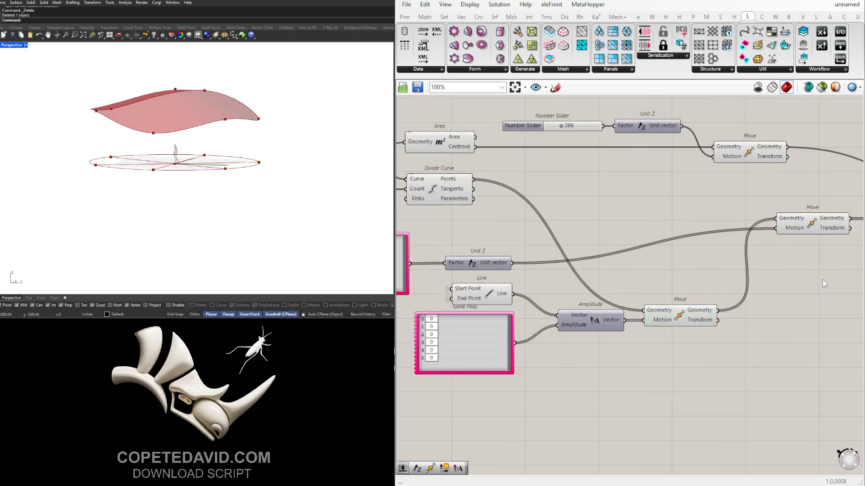
{"action": "scroll", "coordinate": [557, 252], "scroll_direction": "down", "scroll_amount": 1}
{"action": "right_click_drag", "start_coordinate": [823, 239], "coordinate": [688, 251]}
{"action": "left_click_drag", "start_coordinate": [675, 242], "coordinate": [674, 271]}
{"action": "left_click", "coordinate": [736, 296]}
{"action": "left_click_drag", "start_coordinate": [756, 238], "coordinate": [748, 268]}
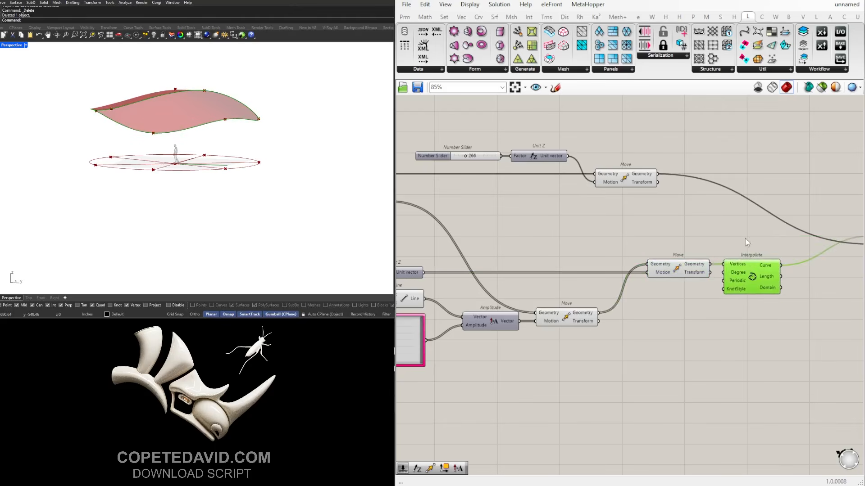
- Move the Patch component closer to Interpolate to tidy the end of the definition
{"action": "left_click", "coordinate": [747, 242]}
{"action": "scroll", "coordinate": [747, 243], "scroll_direction": "down", "scroll_amount": 4}
{"action": "right_click_drag", "start_coordinate": [747, 243], "coordinate": [651, 255]}
{"action": "scroll", "coordinate": [735, 263], "scroll_direction": "up", "scroll_amount": 3}
{"action": "left_click_drag", "start_coordinate": [730, 264], "coordinate": [676, 265]}
{"action": "left_click", "coordinate": [567, 246]}
{"action": "right_click_drag", "start_coordinate": [477, 266], "coordinate": [714, 235]}
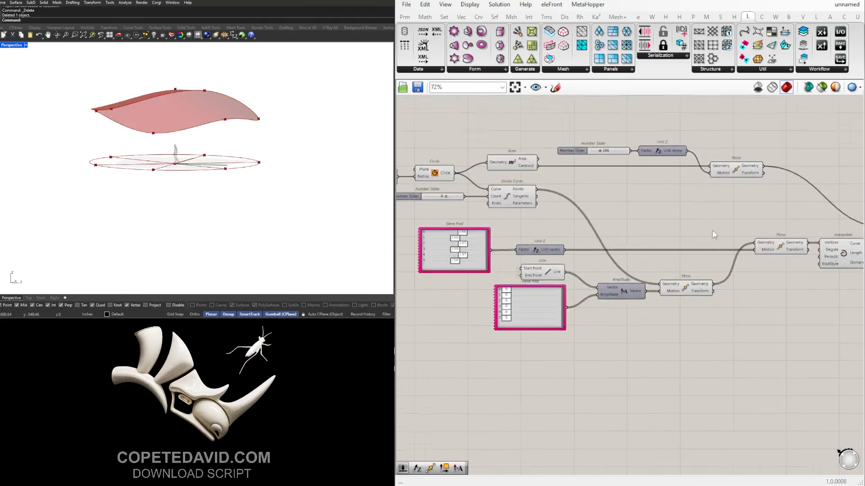
- Switch to the browser and compare the modelled roof with the Campus Canopy photo on Octatube's project page
{"action": "scroll", "coordinate": [710, 235], "scroll_direction": "down", "scroll_amount": 3}
{"action": "right_click_drag", "start_coordinate": [138, 124], "coordinate": [194, 141]}
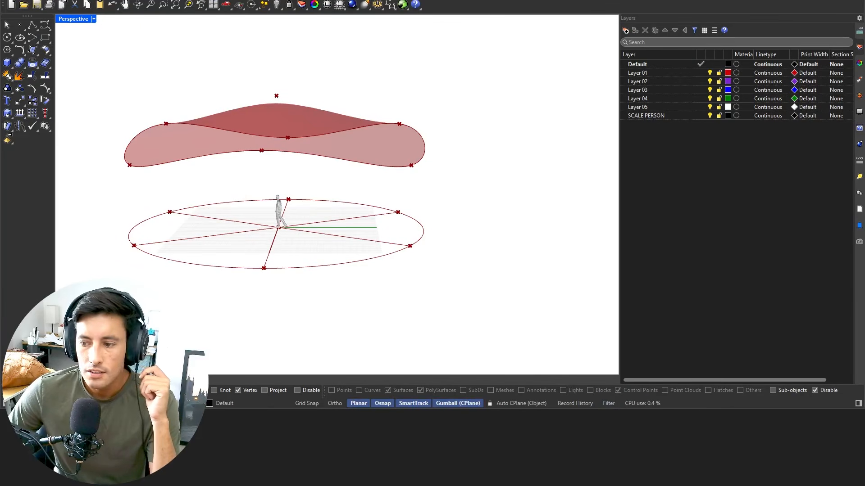
{"action": "left_click", "coordinate": [622, 406]}
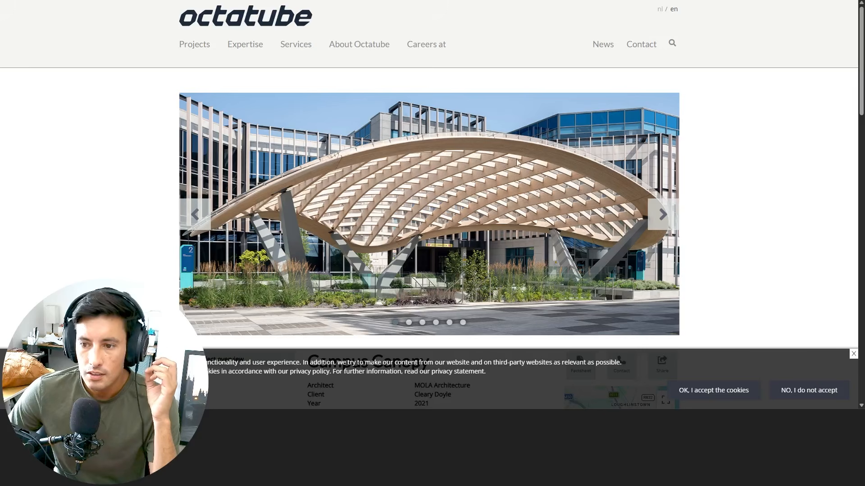
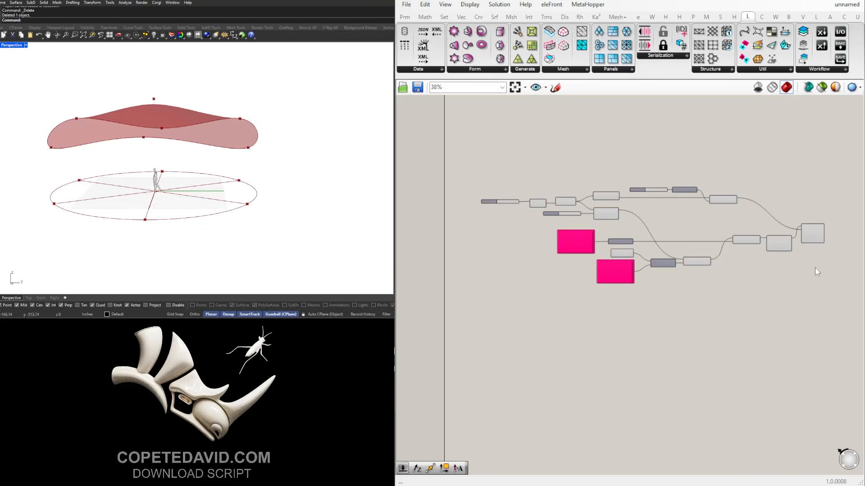
- Rename the slider feeding Division as STRUCTURE SIZE and put it in its own group
{"action": "scroll", "coordinate": [499, 199], "scroll_direction": "up", "scroll_amount": 5}
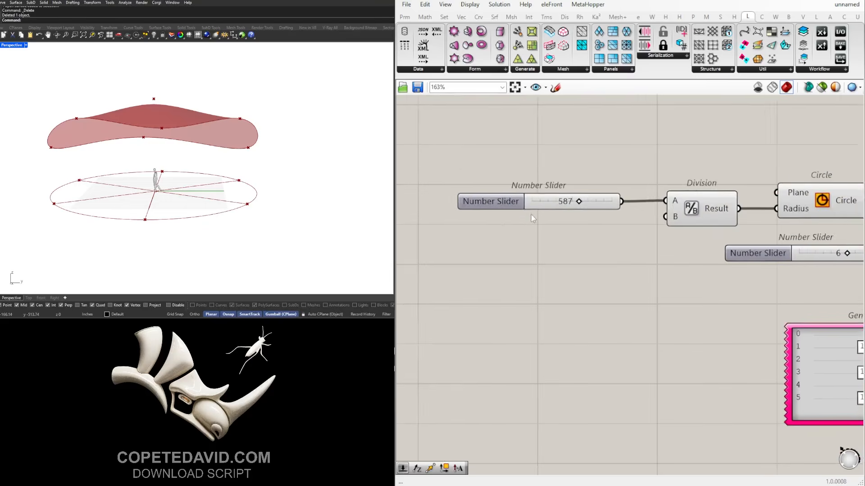
{"action": "left_click", "coordinate": [466, 227]}
{"action": "right_click", "coordinate": [466, 225]}
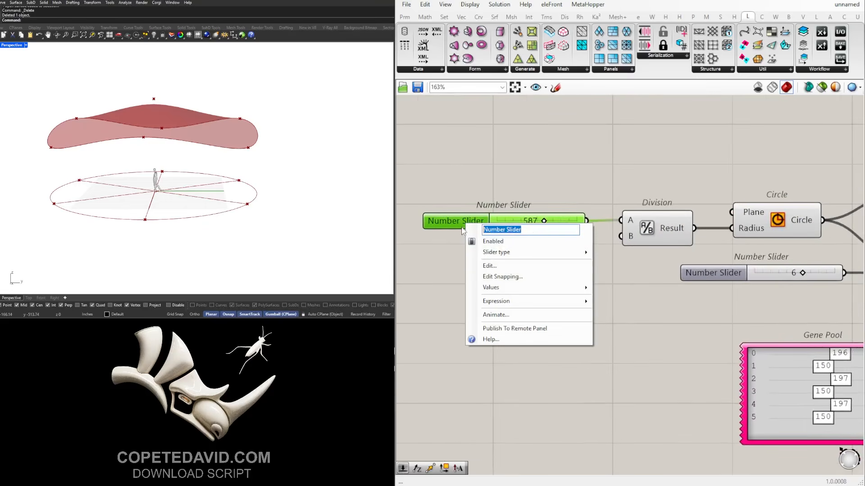
{"action": "type", "text": "STRUCTURE S"}
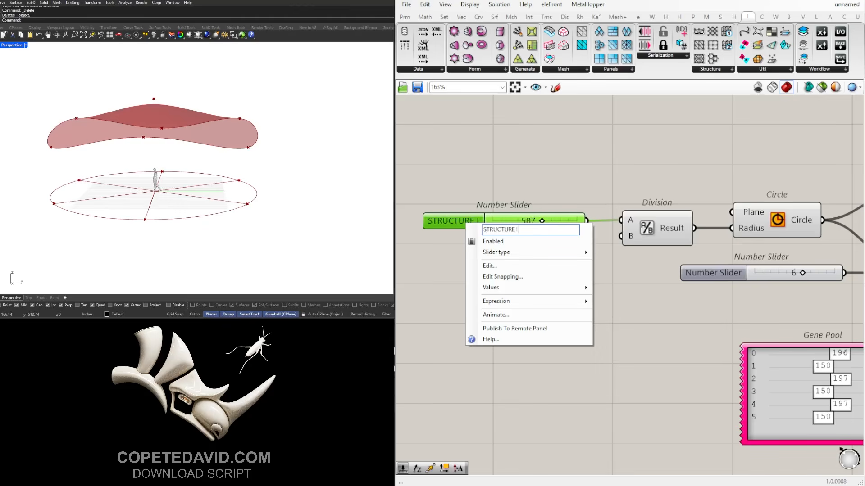
{"action": "type", "text": "ZE"}
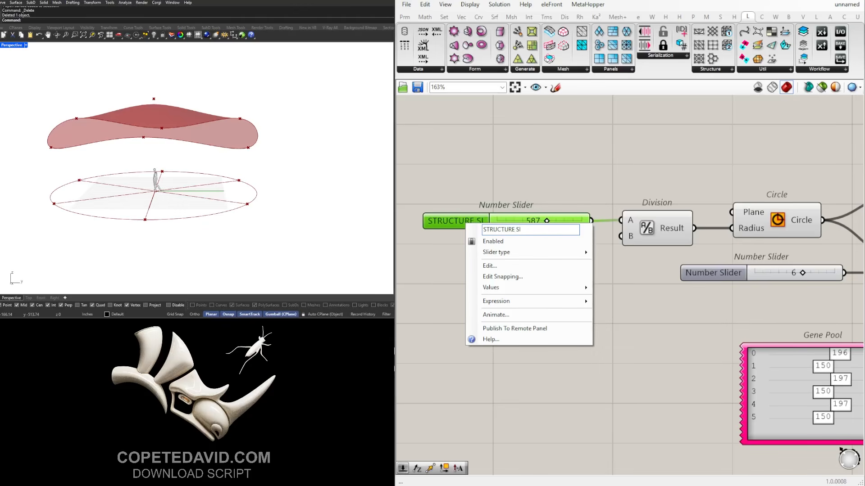
{"action": "type", "text": "E"}
{"action": "key", "text": "Return"}
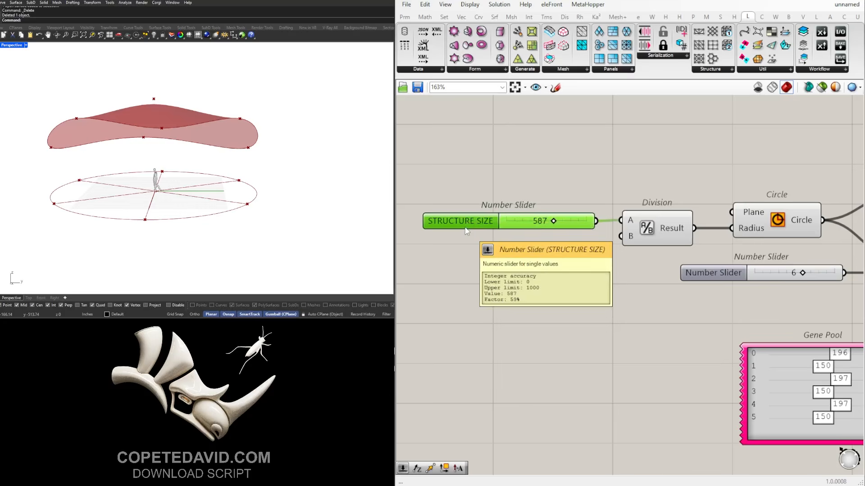
{"action": "key", "text": "ctrl+g"}
{"action": "left_click", "coordinate": [514, 175]}
- Rename the slider feeding Divide Curve's Count as POINTS and put it in its own group
{"action": "scroll", "coordinate": [563, 225], "scroll_direction": "down", "scroll_amount": 2}
{"action": "right_click_drag", "start_coordinate": [622, 284], "coordinate": [470, 286]}
{"action": "right_click", "coordinate": [505, 256]}
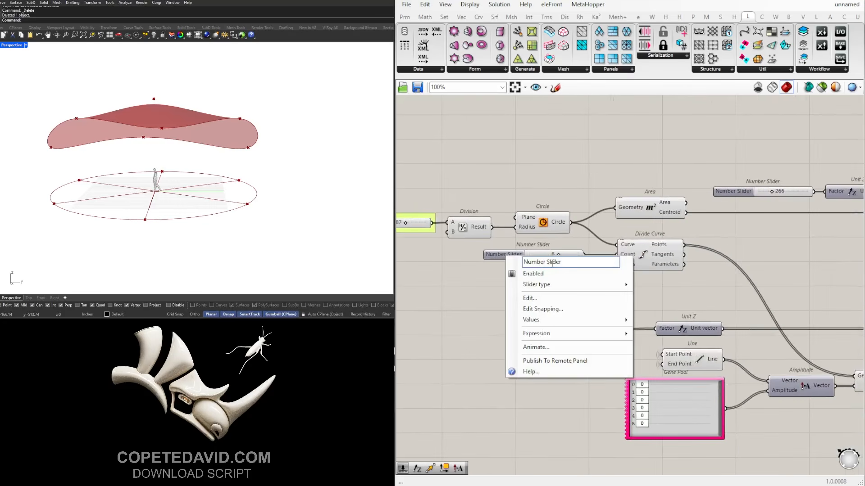
{"action": "left_click_drag", "start_coordinate": [578, 264], "coordinate": [523, 262]}
{"action": "type", "text": "POINTS"}
{"action": "key", "text": "Return"}
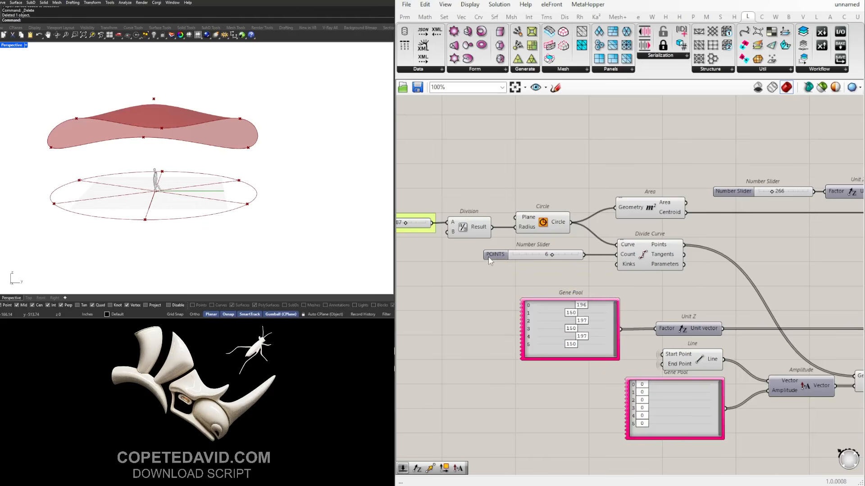
{"action": "left_click", "coordinate": [513, 258]}
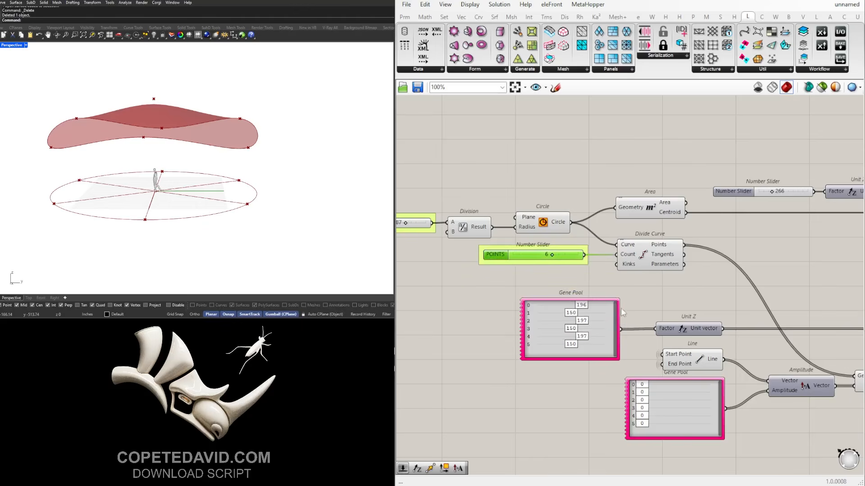
- Group the upper Gene Pool that feeds Unit Z and label the group HEIGHT
{"action": "left_click", "coordinate": [607, 343]}
{"action": "left_click", "coordinate": [703, 409], "text": "shift"}
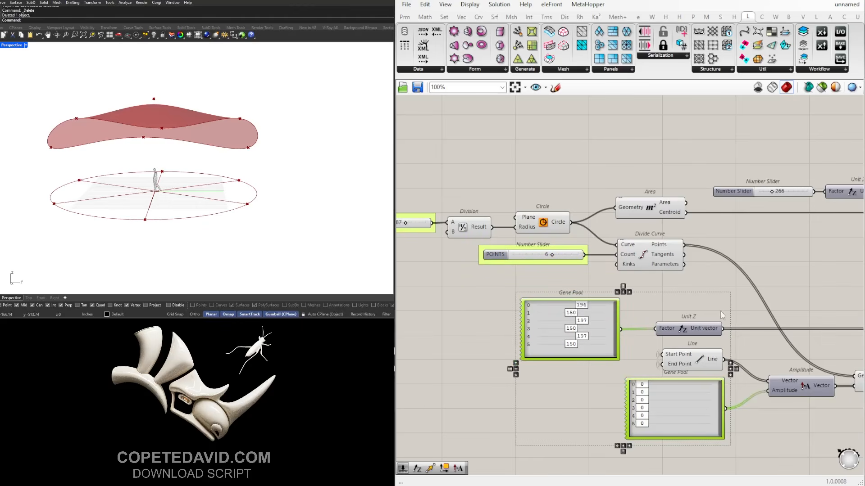
{"action": "left_click", "coordinate": [721, 311]}
{"action": "right_click_drag", "start_coordinate": [590, 322], "coordinate": [640, 297]}
{"action": "left_click", "coordinate": [575, 294]}
{"action": "key", "text": "ctrl+g"}
{"action": "scroll", "coordinate": [625, 263], "scroll_direction": "up", "scroll_amount": 4}
{"action": "right_click", "coordinate": [626, 264]}
{"action": "left_click", "coordinate": [658, 273]}
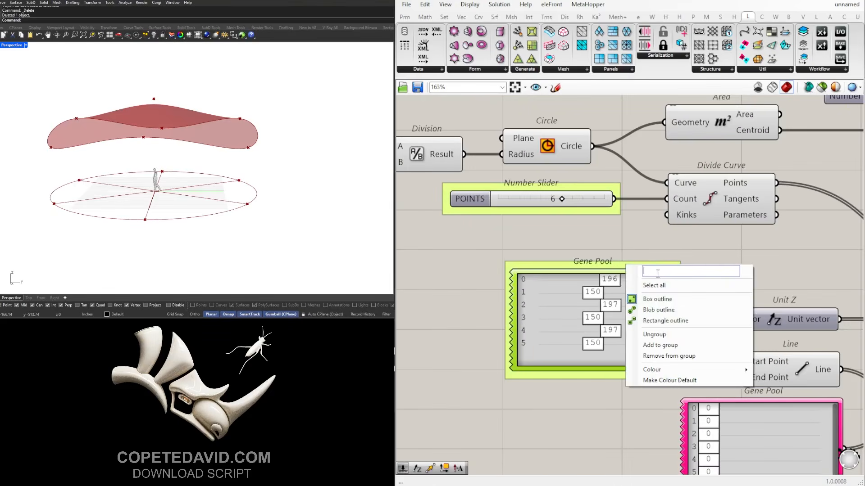
{"action": "type", "text": "HEGGHT"}
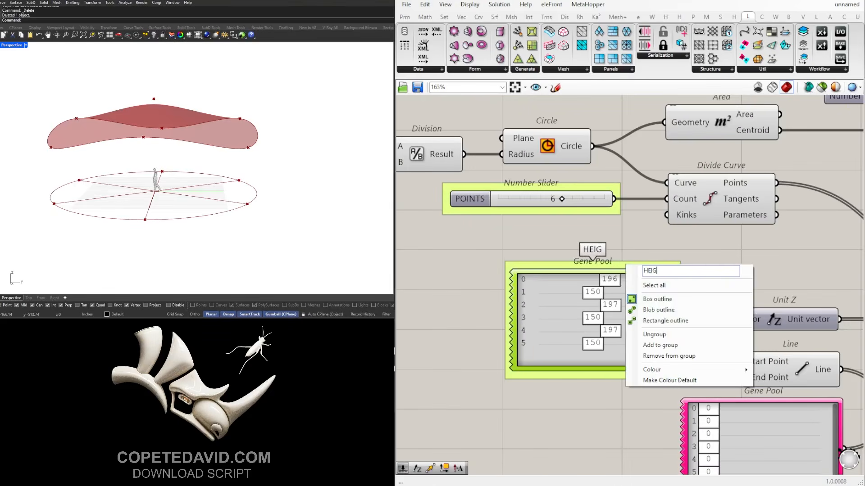
{"action": "key", "text": "Return"}
{"action": "scroll", "coordinate": [668, 267], "scroll_direction": "down", "scroll_amount": 3}
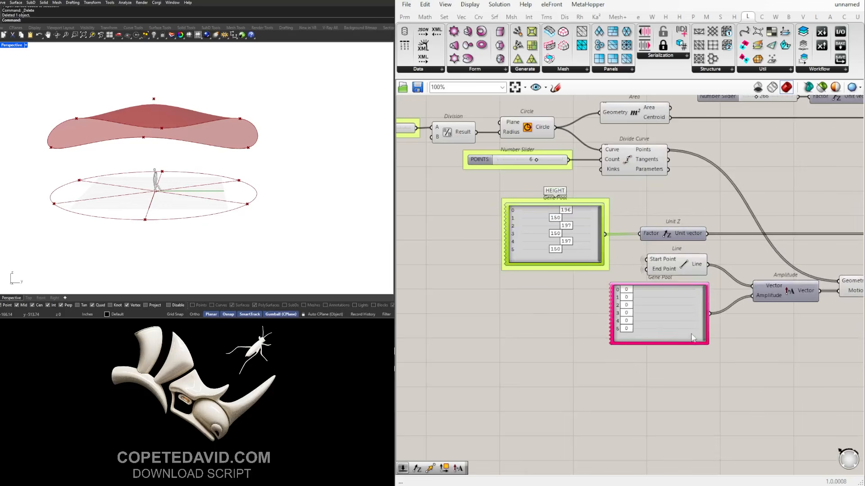
- Shift the lower Gene Pool down away from the Line component, group it and label the group FORM
{"action": "left_click", "coordinate": [691, 365]}
{"action": "key", "text": "ctrl+g"}
{"action": "scroll", "coordinate": [672, 339], "scroll_direction": "up", "scroll_amount": 3}
{"action": "right_click", "coordinate": [682, 314]}
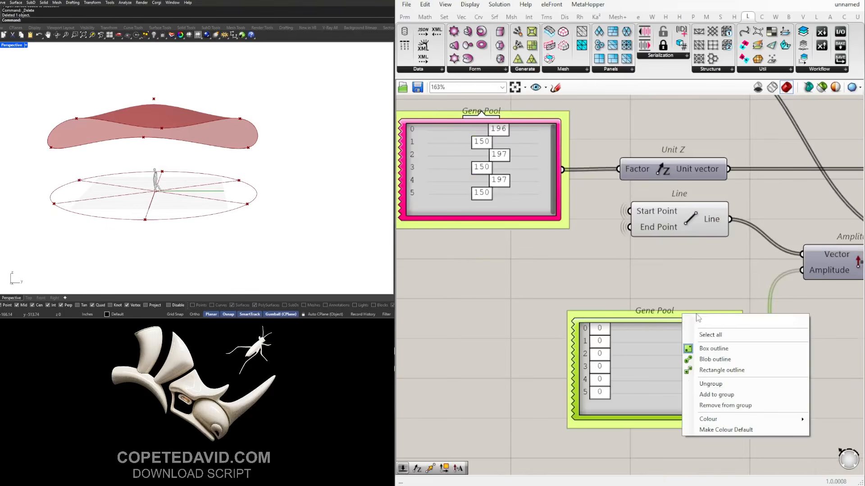
{"action": "type", "text": "FORM"}
{"action": "key", "text": "Return"}
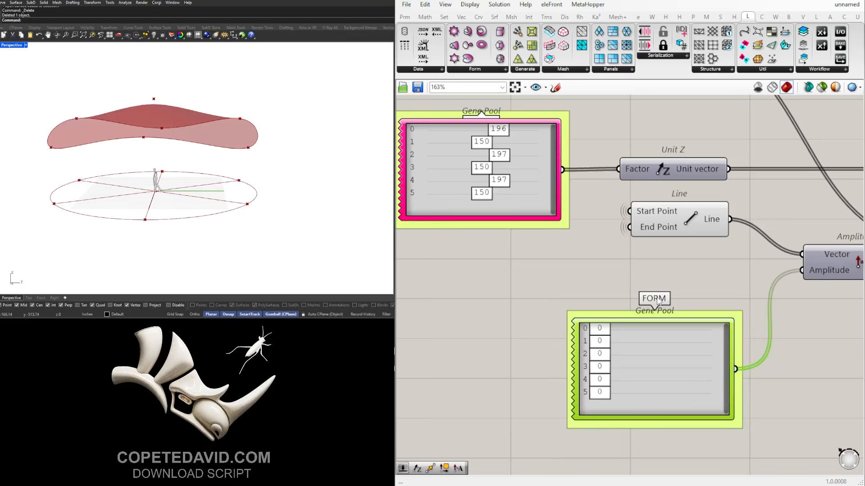
{"action": "scroll", "coordinate": [660, 303], "scroll_direction": "down", "scroll_amount": 3}
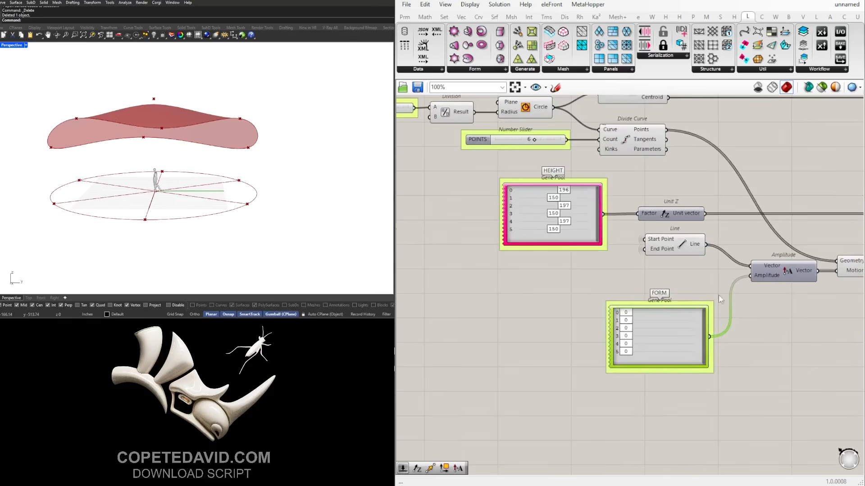
{"action": "left_click", "coordinate": [695, 378]}
{"action": "scroll", "coordinate": [695, 379], "scroll_direction": "down", "scroll_amount": 3}
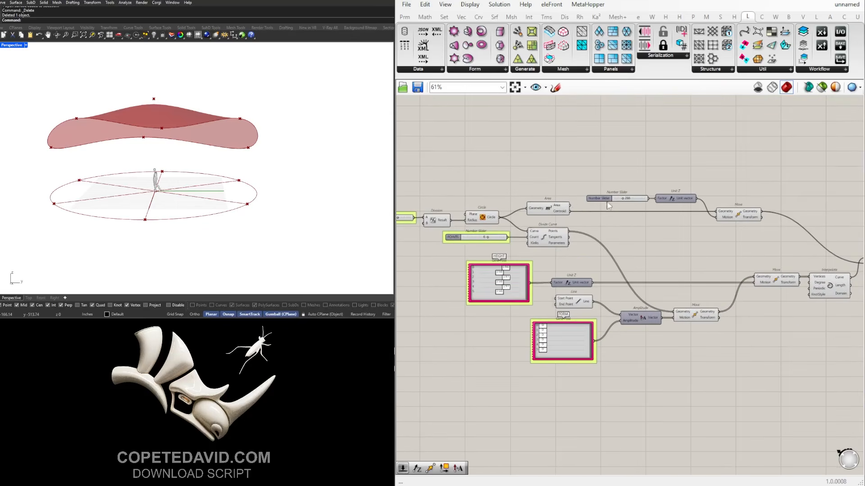
- Rename the slider feeding the Unit Z of the centre-point Move as RIDGE
{"action": "scroll", "coordinate": [608, 203], "scroll_direction": "up", "scroll_amount": 5}
{"action": "right_click_drag", "start_coordinate": [672, 212], "coordinate": [489, 213]}
{"action": "left_click", "coordinate": [745, 235]}
{"action": "right_click_drag", "start_coordinate": [539, 261], "coordinate": [595, 269]}
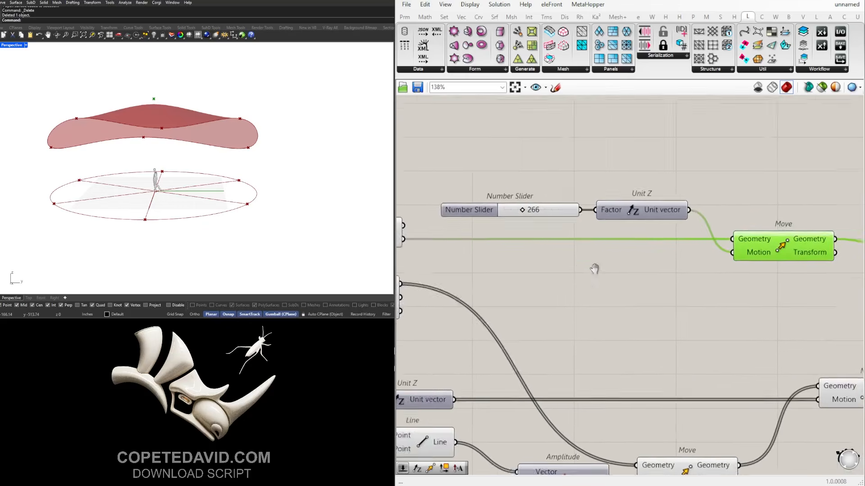
{"action": "scroll", "coordinate": [505, 227], "scroll_direction": "up", "scroll_amount": 3}
{"action": "right_click", "coordinate": [504, 228]}
{"action": "type", "text": "R"}
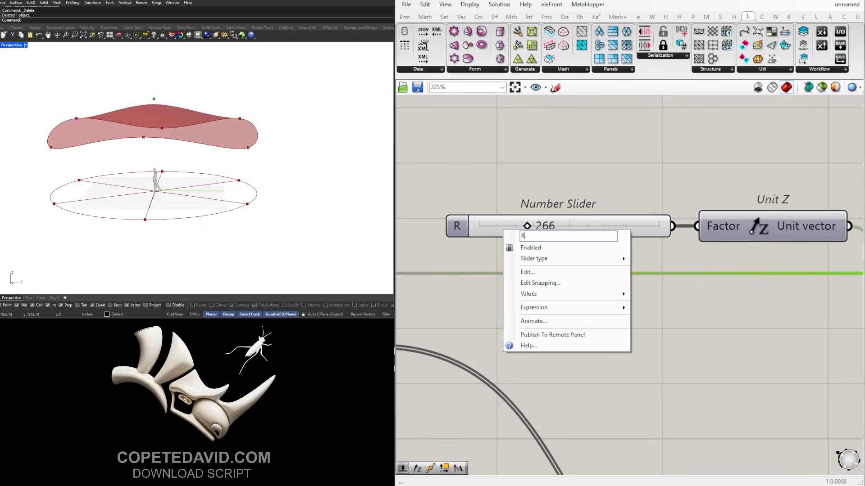
{"action": "type", "text": "IDGE"}
{"action": "key", "text": "Return"}
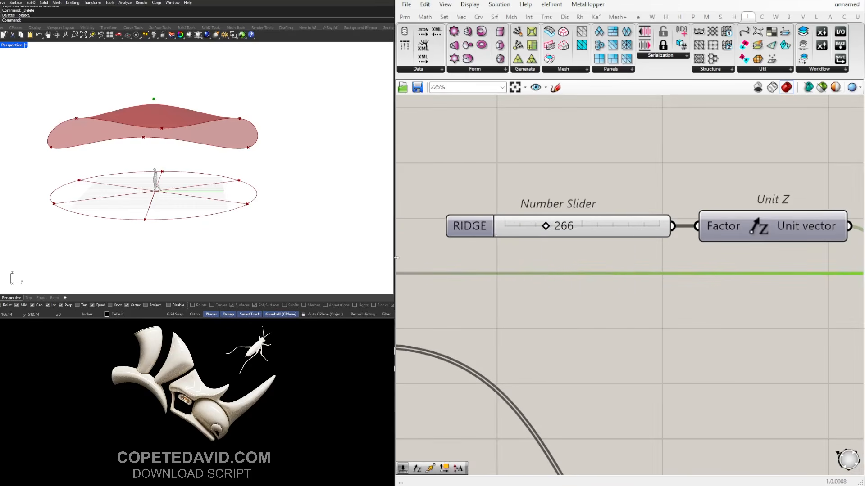
- Put the slider that feeds the centre point's Unit Z in its own group
{"action": "left_click", "coordinate": [443, 259]}
{"action": "left_click", "coordinate": [459, 229]}
{"action": "key", "text": "ctrl+g"}
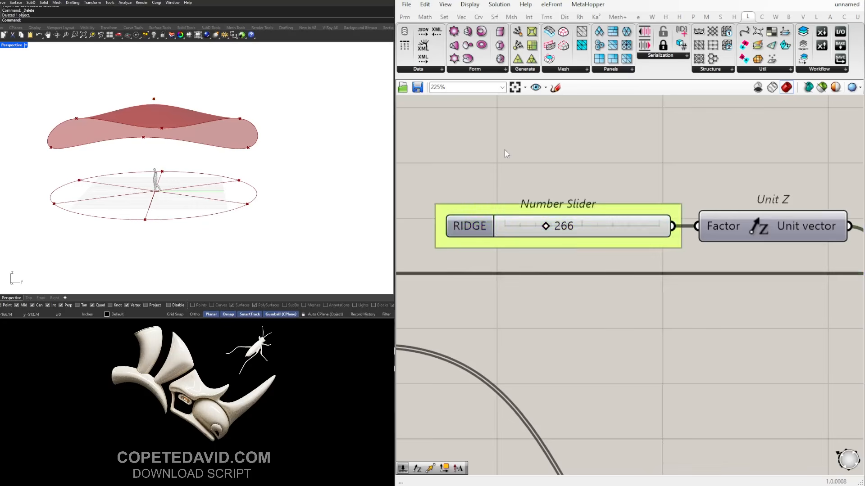
- Rename the grouped slider feeding the centre point's Unit Z as TOP POINT
{"action": "scroll", "coordinate": [529, 189], "scroll_direction": "down", "scroll_amount": 2}
{"action": "scroll", "coordinate": [482, 219], "scroll_direction": "up", "scroll_amount": 1}
{"action": "right_click", "coordinate": [481, 219]}
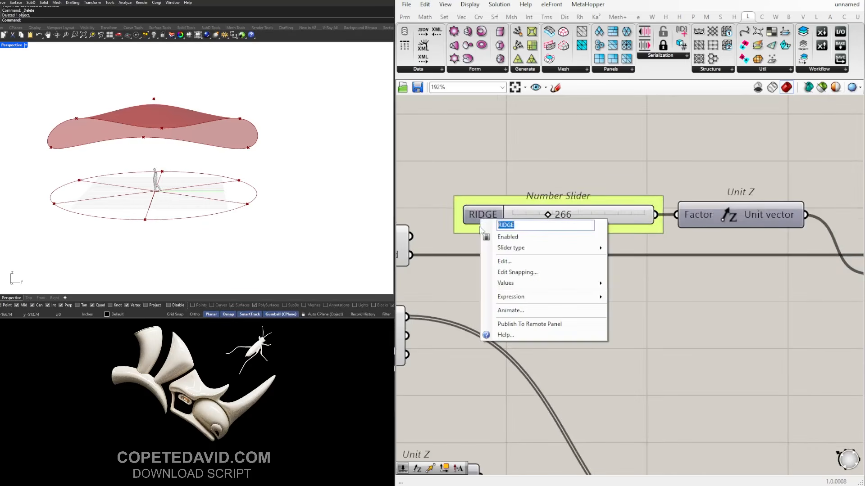
{"action": "type", "text": "TOP POI"}
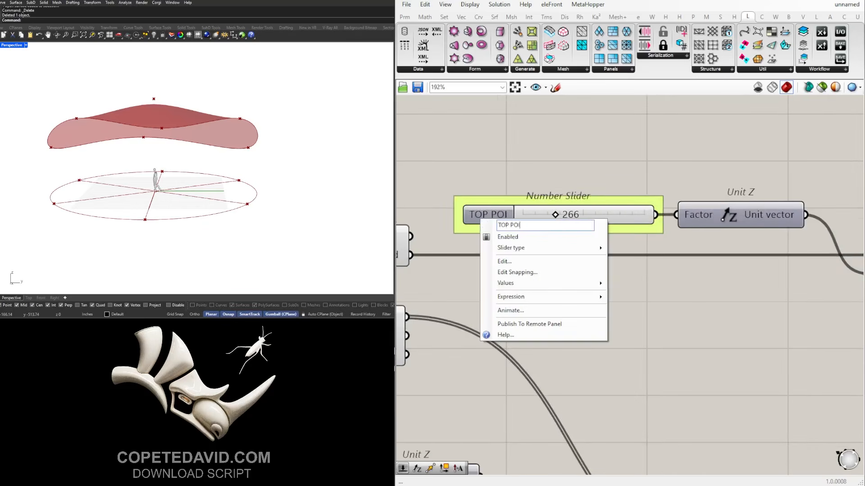
{"action": "type", "text": "NT"}
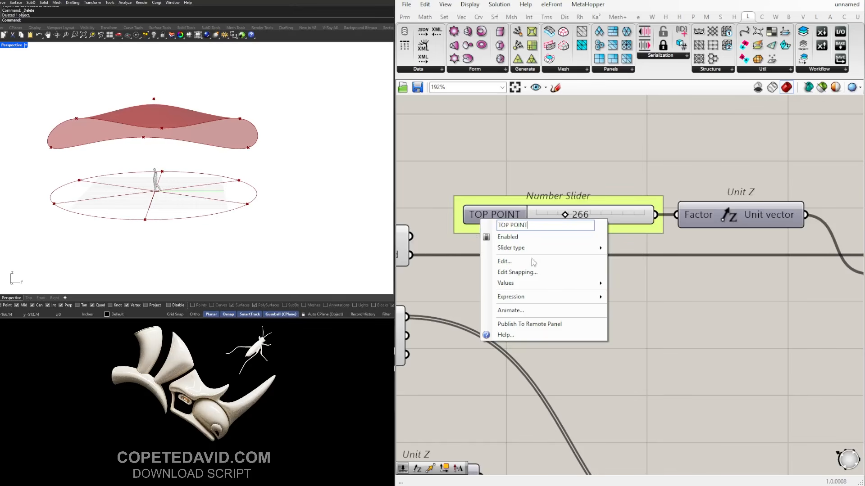
{"action": "key", "text": "Return"}
- Turn off the preview of every component upstream of Patch so that only the patch roof is displayed
{"action": "scroll", "coordinate": [583, 259], "scroll_direction": "down", "scroll_amount": 5}
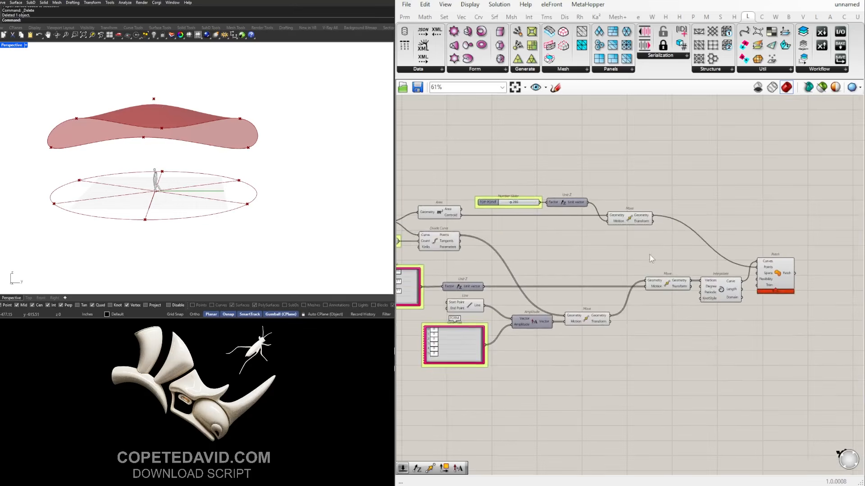
{"action": "left_click", "coordinate": [815, 267]}
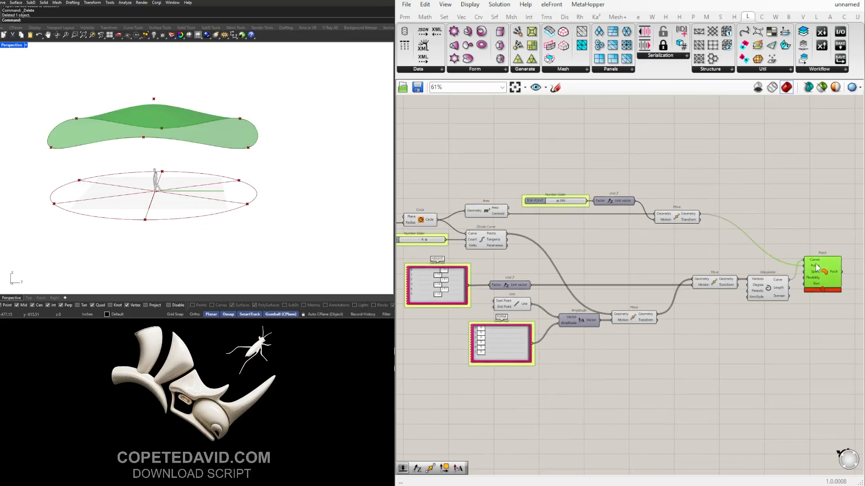
{"action": "left_click", "coordinate": [735, 345]}
{"action": "right_click_drag", "start_coordinate": [748, 347], "coordinate": [757, 305]}
{"action": "scroll", "coordinate": [756, 305], "scroll_direction": "down", "scroll_amount": 1}
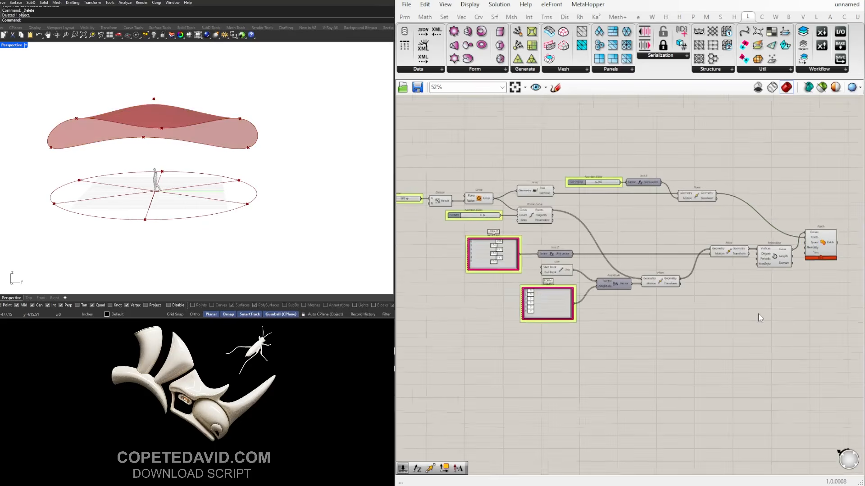
{"action": "left_click_drag", "start_coordinate": [774, 350], "coordinate": [434, 150]}
{"action": "middle_click", "coordinate": [506, 150]}
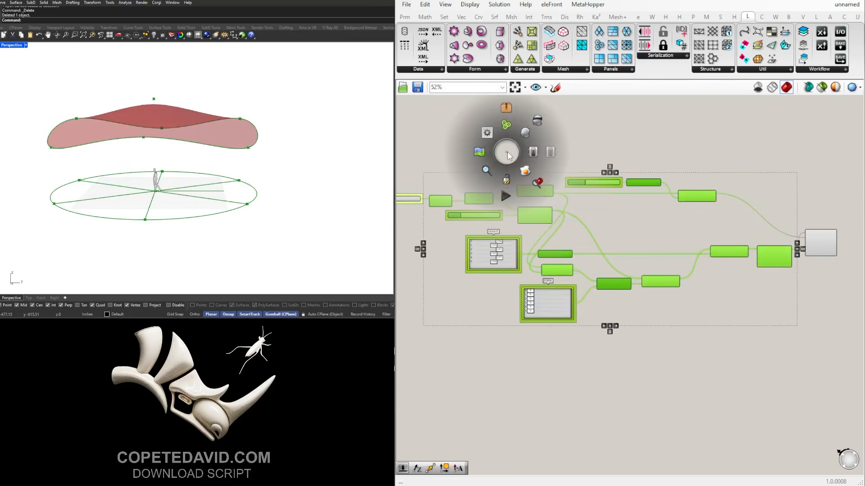
{"action": "left_click", "coordinate": [500, 183]}
{"action": "left_click", "coordinate": [821, 203]}
{"action": "right_click_drag", "start_coordinate": [823, 206], "coordinate": [725, 196]}
{"action": "left_click", "coordinate": [721, 232]}
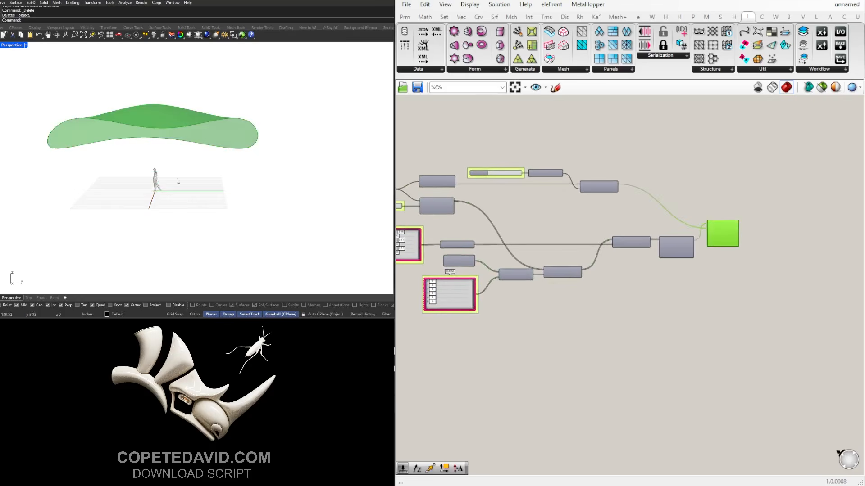
{"action": "right_click_drag", "start_coordinate": [177, 182], "coordinate": [211, 221]}
{"action": "left_click", "coordinate": [783, 295]}
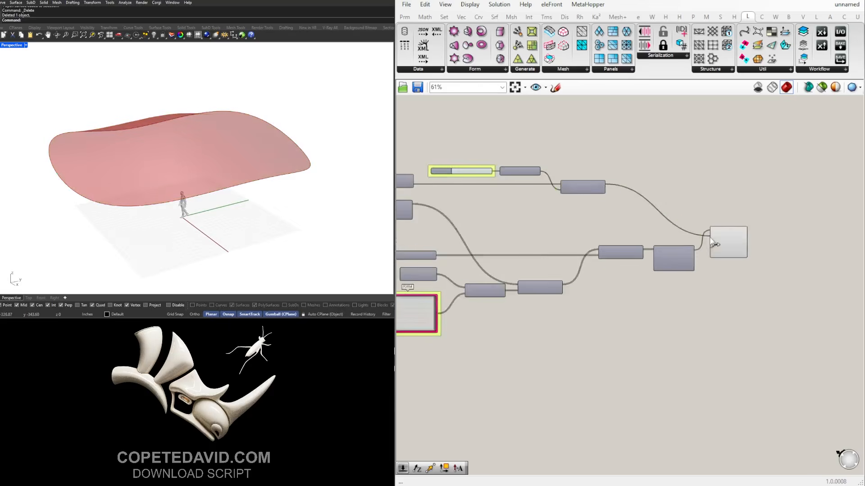
- Add a Surface parameter after Patch, connect the Patch output to it and put it in its own group
{"action": "scroll", "coordinate": [661, 256], "scroll_direction": "up", "scroll_amount": 3}
{"action": "double_click", "coordinate": [735, 260]}
{"action": "type", "text": "SURF"}
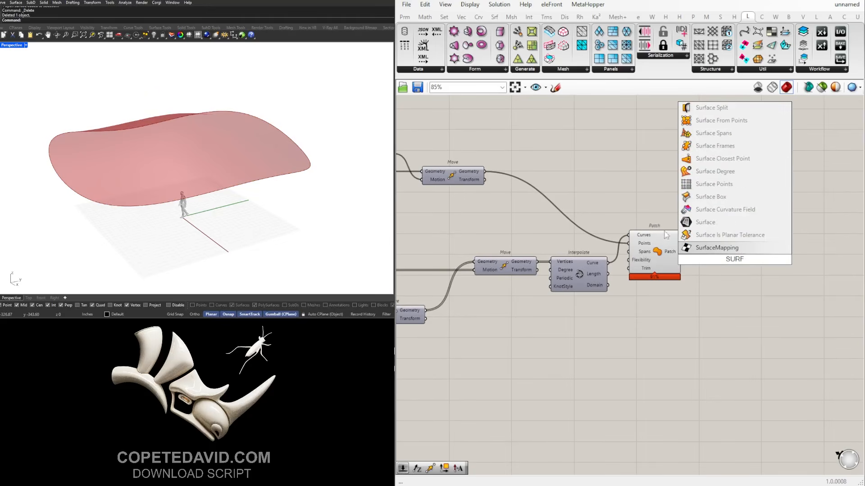
{"action": "left_click", "coordinate": [705, 222]}
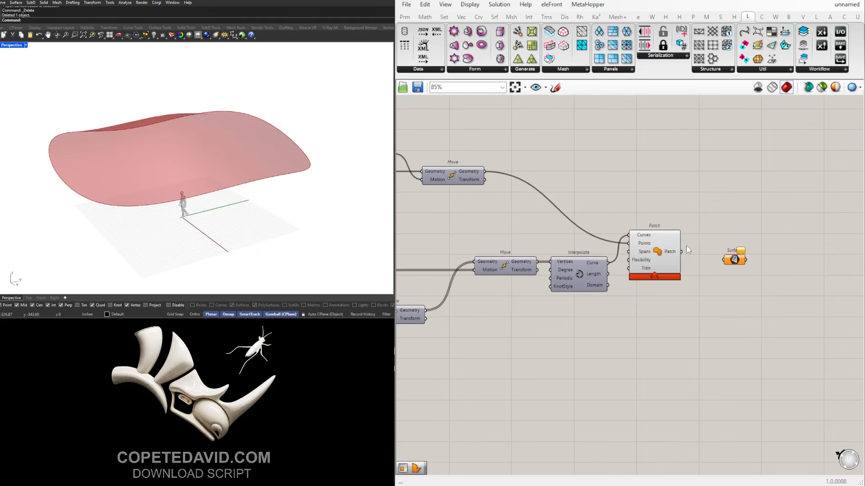
{"action": "scroll", "coordinate": [684, 243], "scroll_direction": "up", "scroll_amount": 2}
{"action": "left_click_drag", "start_coordinate": [680, 253], "coordinate": [742, 254]}
{"action": "key", "text": "ctrl+g"}
- Turn off the preview of the Patch component
{"action": "left_click_drag", "start_coordinate": [645, 360], "coordinate": [609, 205]}
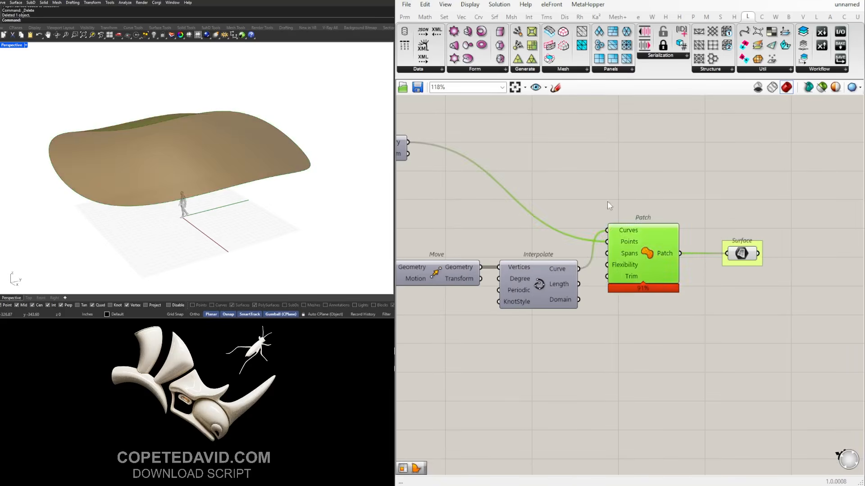
{"action": "middle_click", "coordinate": [625, 202]}
{"action": "left_click", "coordinate": [653, 171]}
- Move Patch slightly down beside Interpolate and line up the grouped Surface parameter with its output
{"action": "mouse_move", "coordinate": [632, 253]}
{"action": "left_mouse_down"}
{"action": "mouse_move", "coordinate": [643, 273]}
{"action": "mouse_move", "coordinate": [628, 292]}
{"action": "mouse_move", "coordinate": [629, 266]}
{"action": "mouse_move", "coordinate": [619, 265]}
{"action": "mouse_move", "coordinate": [625, 268]}
{"action": "left_mouse_up"}
{"action": "left_click", "coordinate": [637, 194]}
{"action": "left_click", "coordinate": [743, 254]}
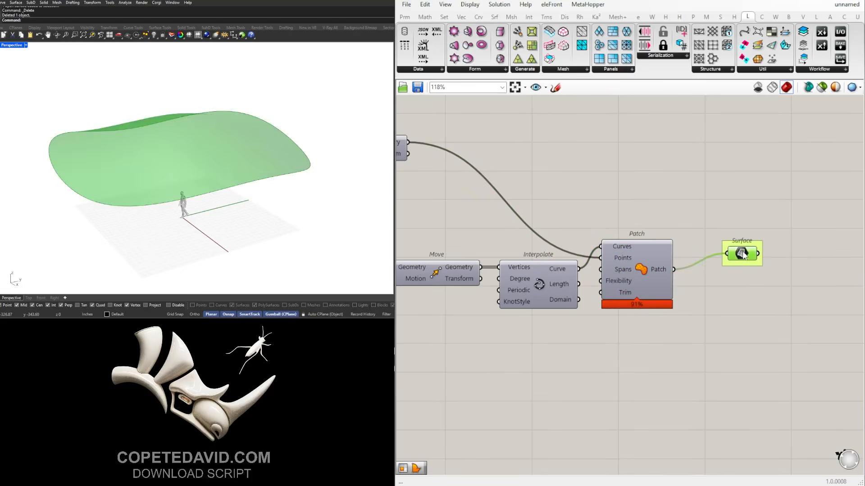
{"action": "left_click_drag", "start_coordinate": [743, 255], "coordinate": [729, 271]}
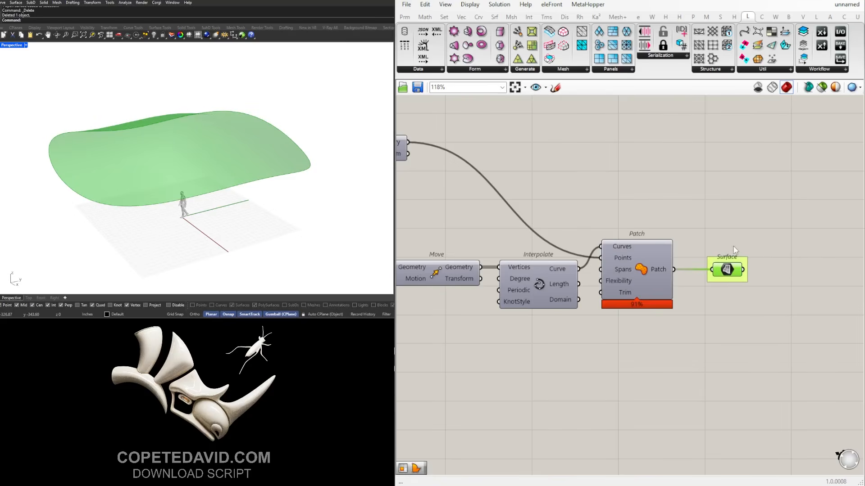
{"action": "left_click", "coordinate": [716, 229]}
- Review the complete definition from the labelled sliders and Gene Pools to the Surface parameter, and inspect the roof shape
{"action": "scroll", "coordinate": [716, 234], "scroll_direction": "down", "scroll_amount": 1}
{"action": "scroll", "coordinate": [791, 299], "scroll_direction": "down", "scroll_amount": 4}
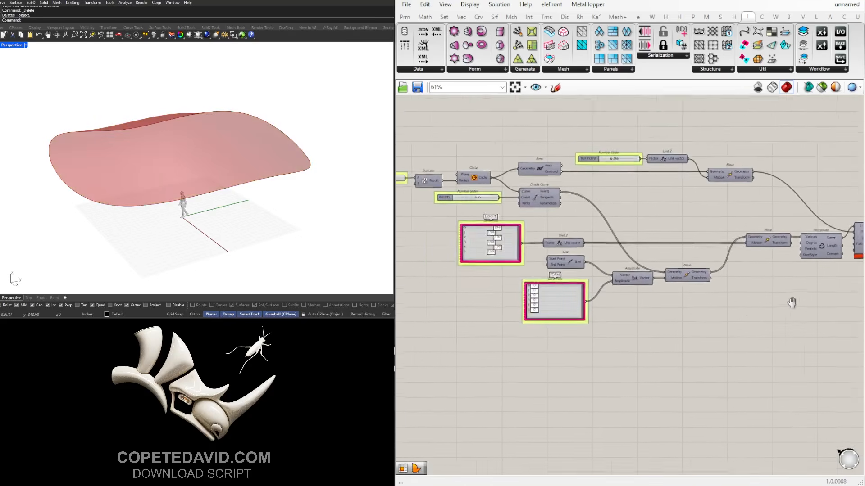
{"action": "scroll", "coordinate": [685, 286], "scroll_direction": "down", "scroll_amount": 2}
{"action": "left_click_drag", "start_coordinate": [817, 352], "coordinate": [528, 230]}
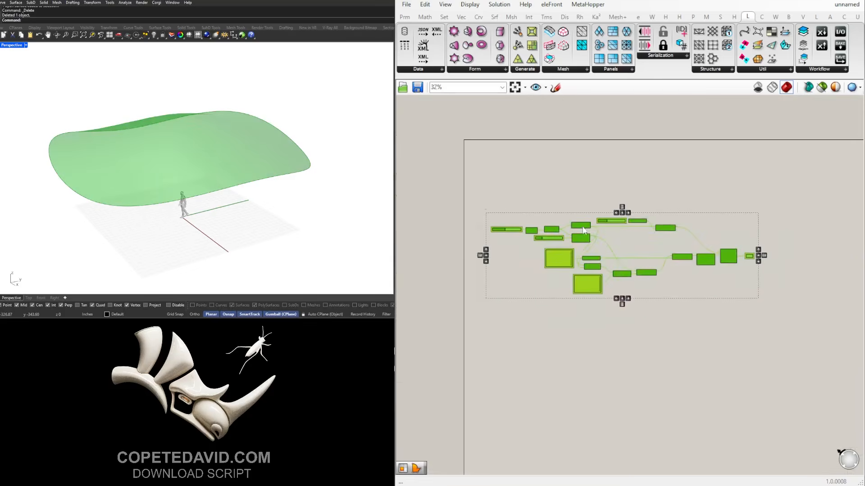
{"action": "scroll", "coordinate": [574, 229], "scroll_direction": "up", "scroll_amount": 2}
{"action": "left_click", "coordinate": [607, 353]}
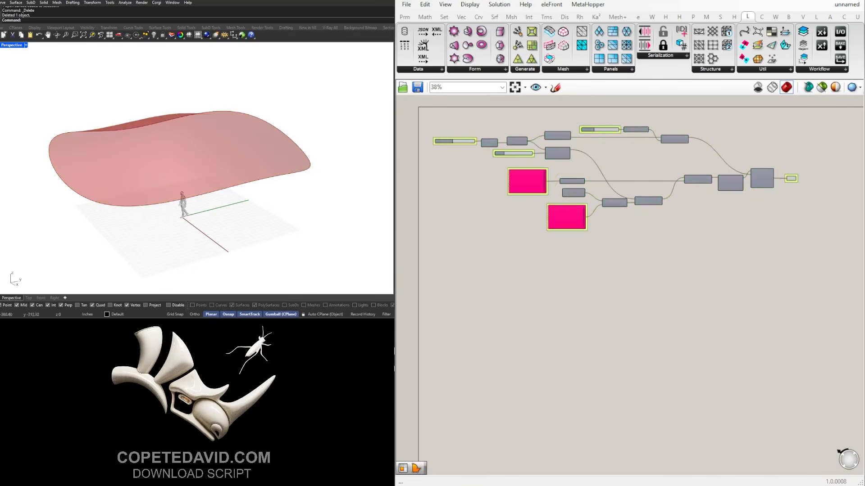
{"action": "scroll", "coordinate": [491, 135], "scroll_direction": "up", "scroll_amount": 3}
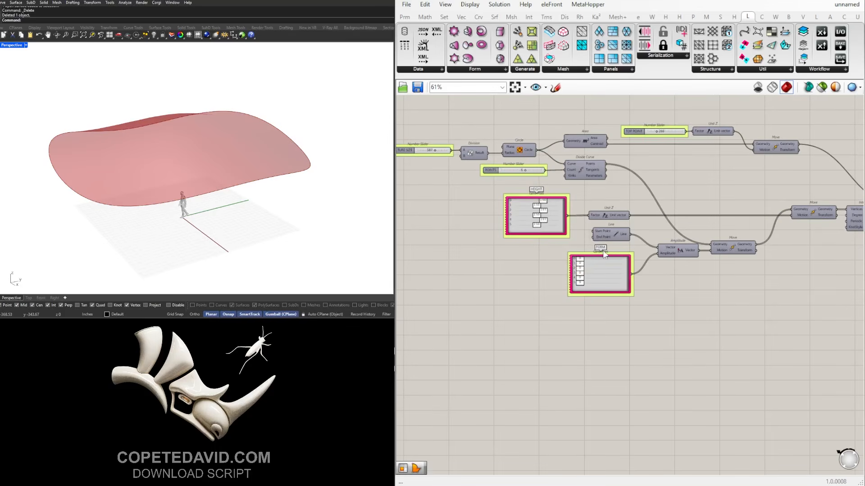
{"action": "scroll", "coordinate": [603, 240], "scroll_direction": "down", "scroll_amount": 2}
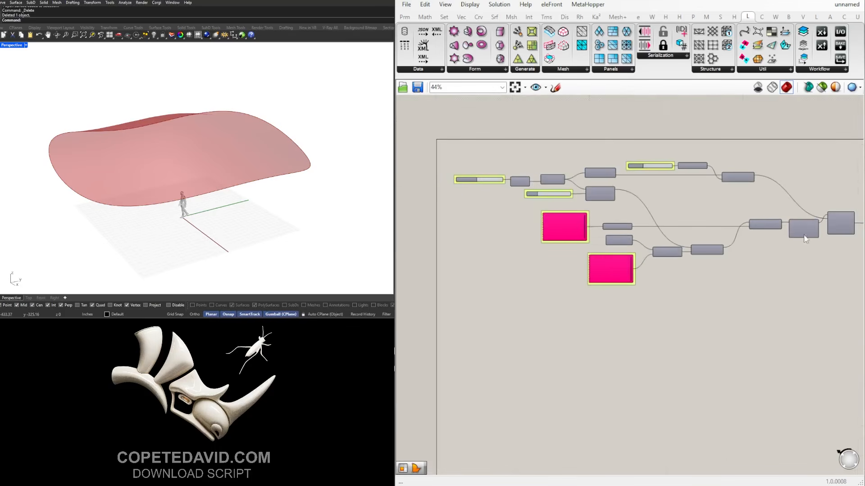
{"action": "scroll", "coordinate": [696, 263], "scroll_direction": "down", "scroll_amount": 1}
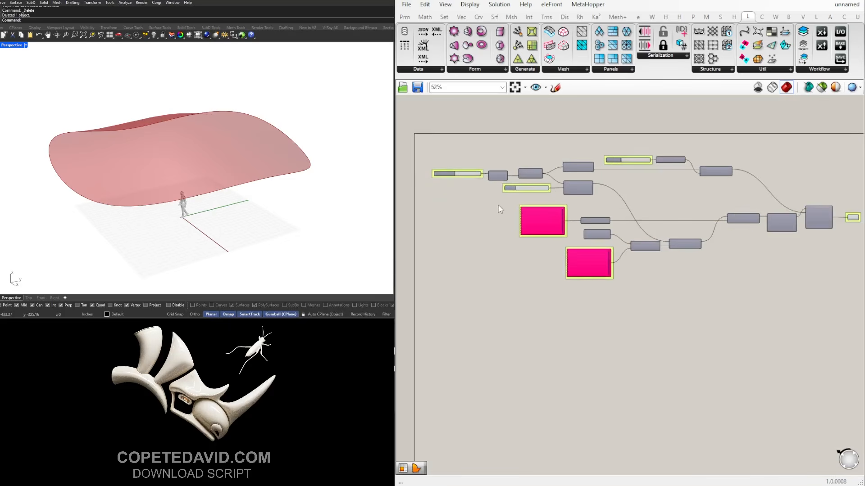
{"action": "scroll", "coordinate": [500, 204], "scroll_direction": "up", "scroll_amount": 3}
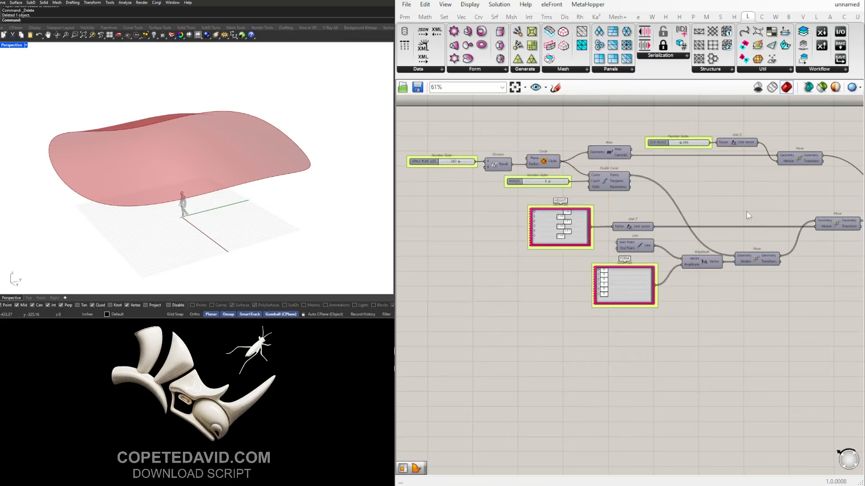
{"action": "right_click_drag", "start_coordinate": [747, 209], "coordinate": [709, 209]}
{"action": "right_click_drag", "start_coordinate": [234, 205], "coordinate": [265, 192]}
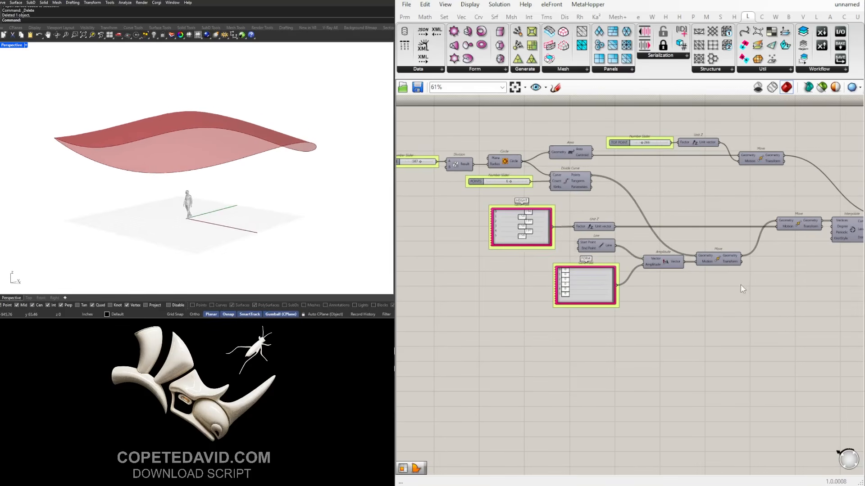
{"action": "scroll", "coordinate": [741, 285], "scroll_direction": "down", "scroll_amount": 2}
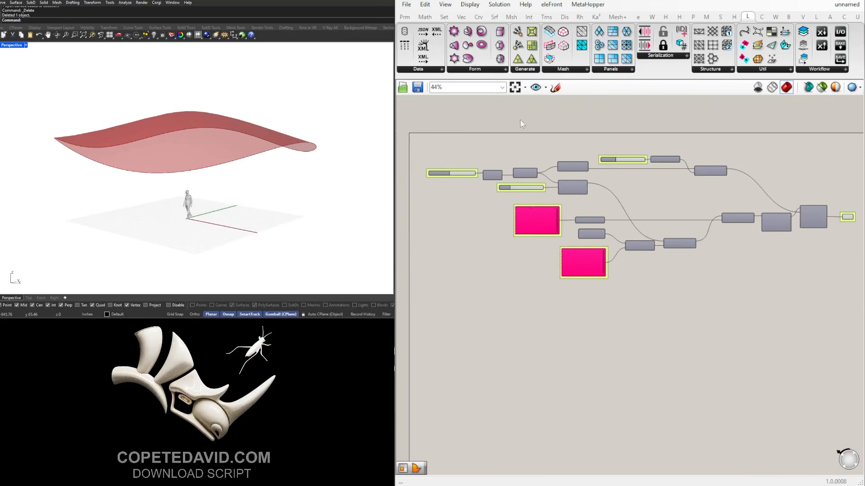